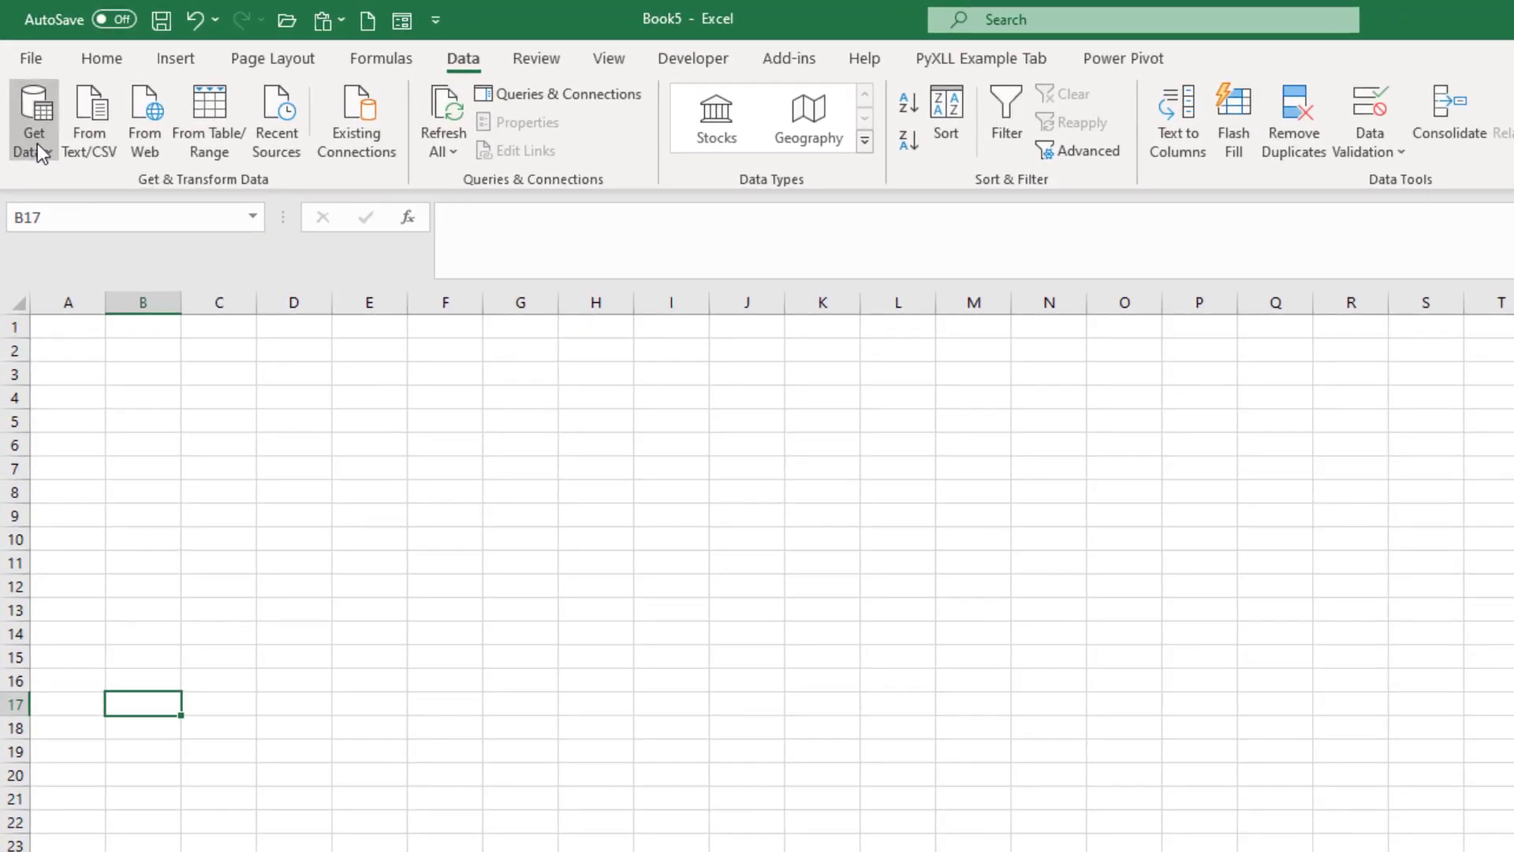
# - Create a blank query, Query1, in the Power Query Editor and open its Advanced Editor
pyautogui.click(35, 136)
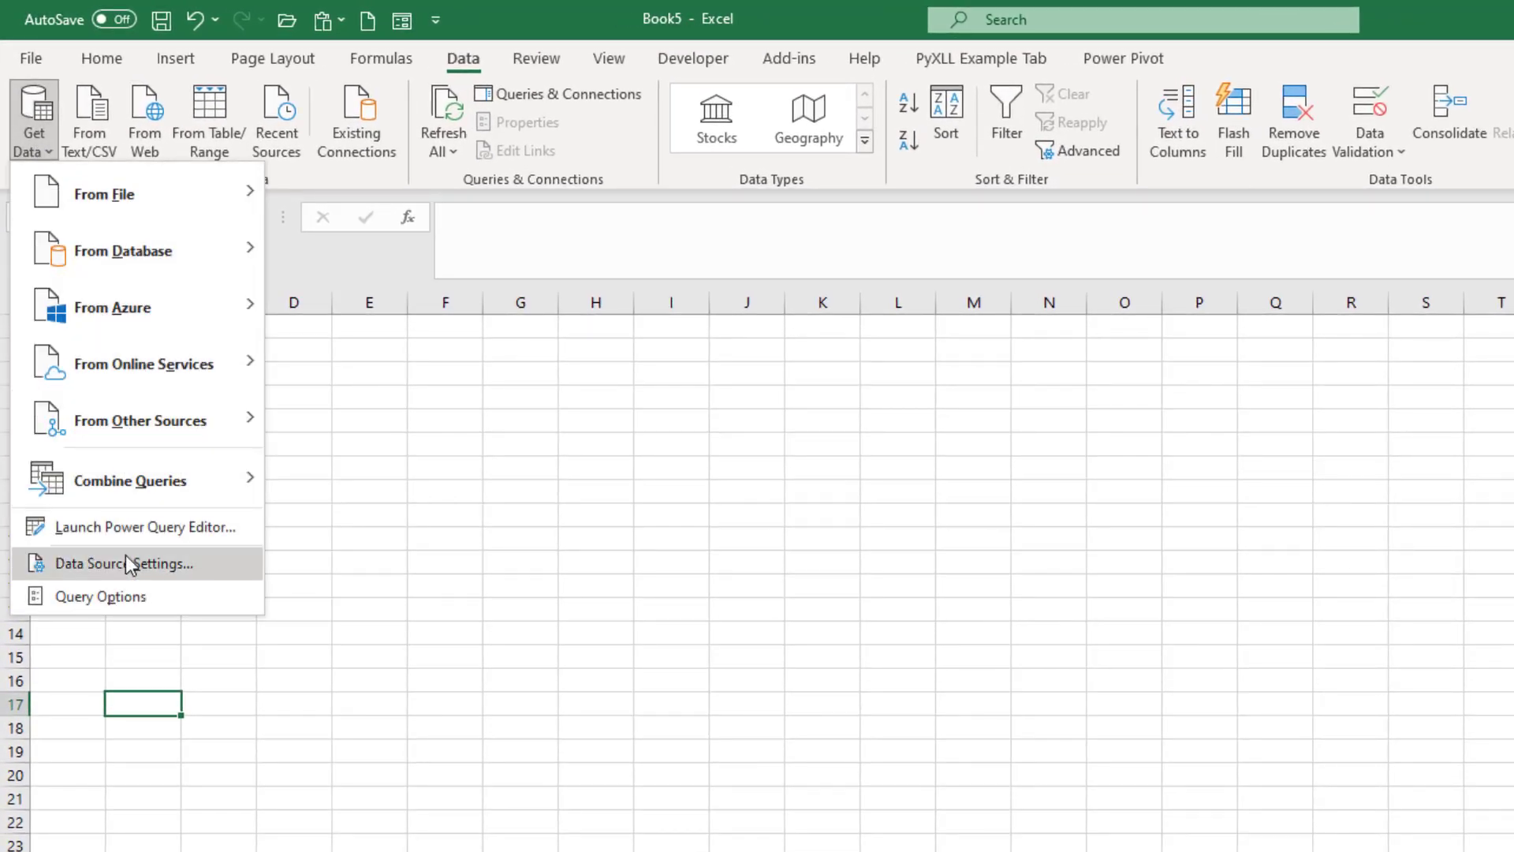
pyautogui.click(135, 530)
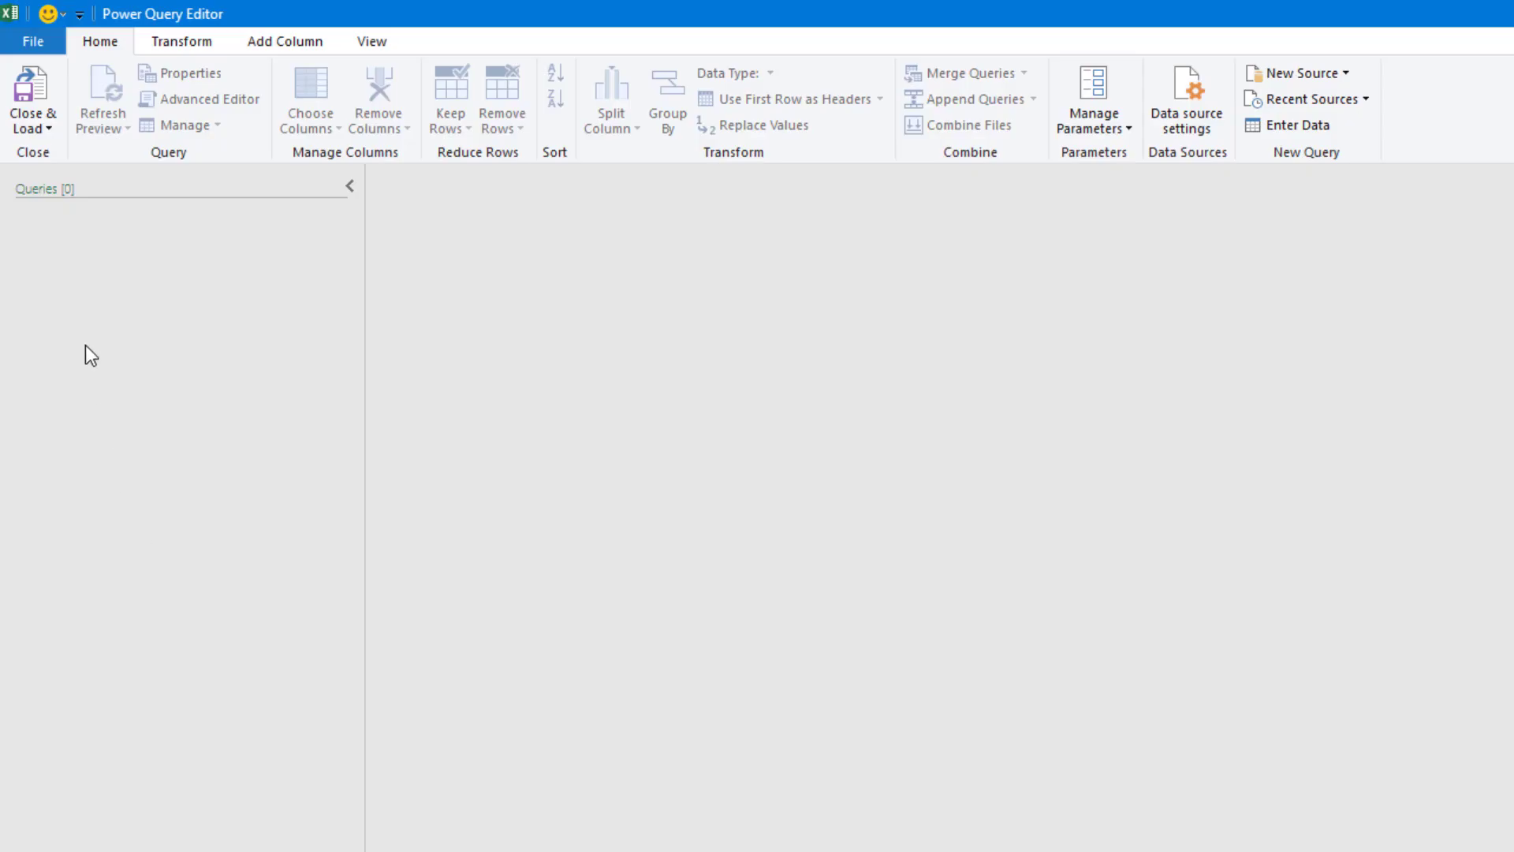
pyautogui.rightClick(85, 344)
pyautogui.moveTo(234, 399)
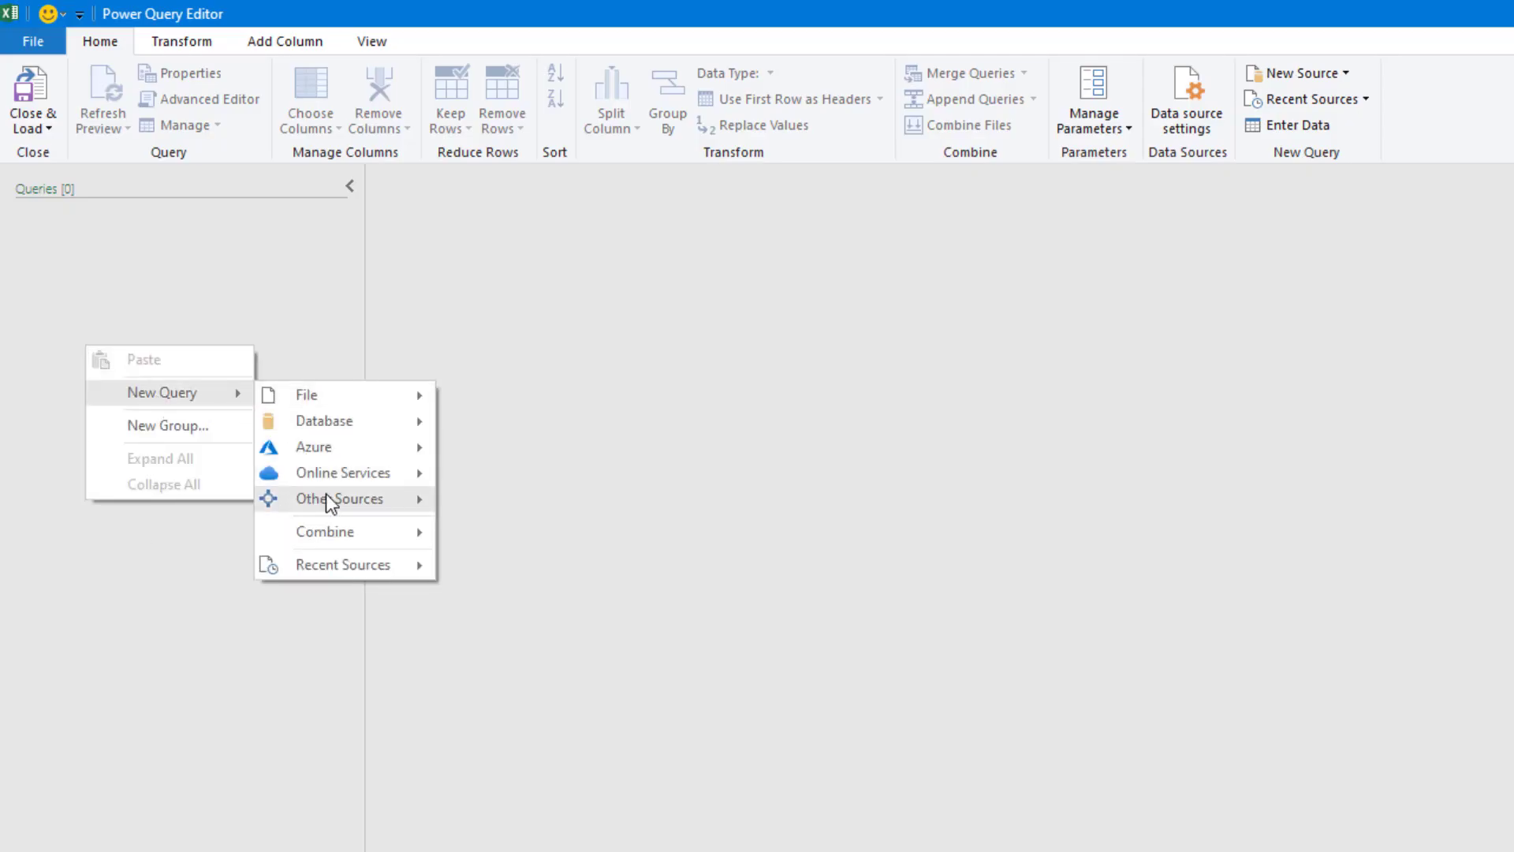
pyautogui.moveTo(388, 509)
pyautogui.click(512, 685)
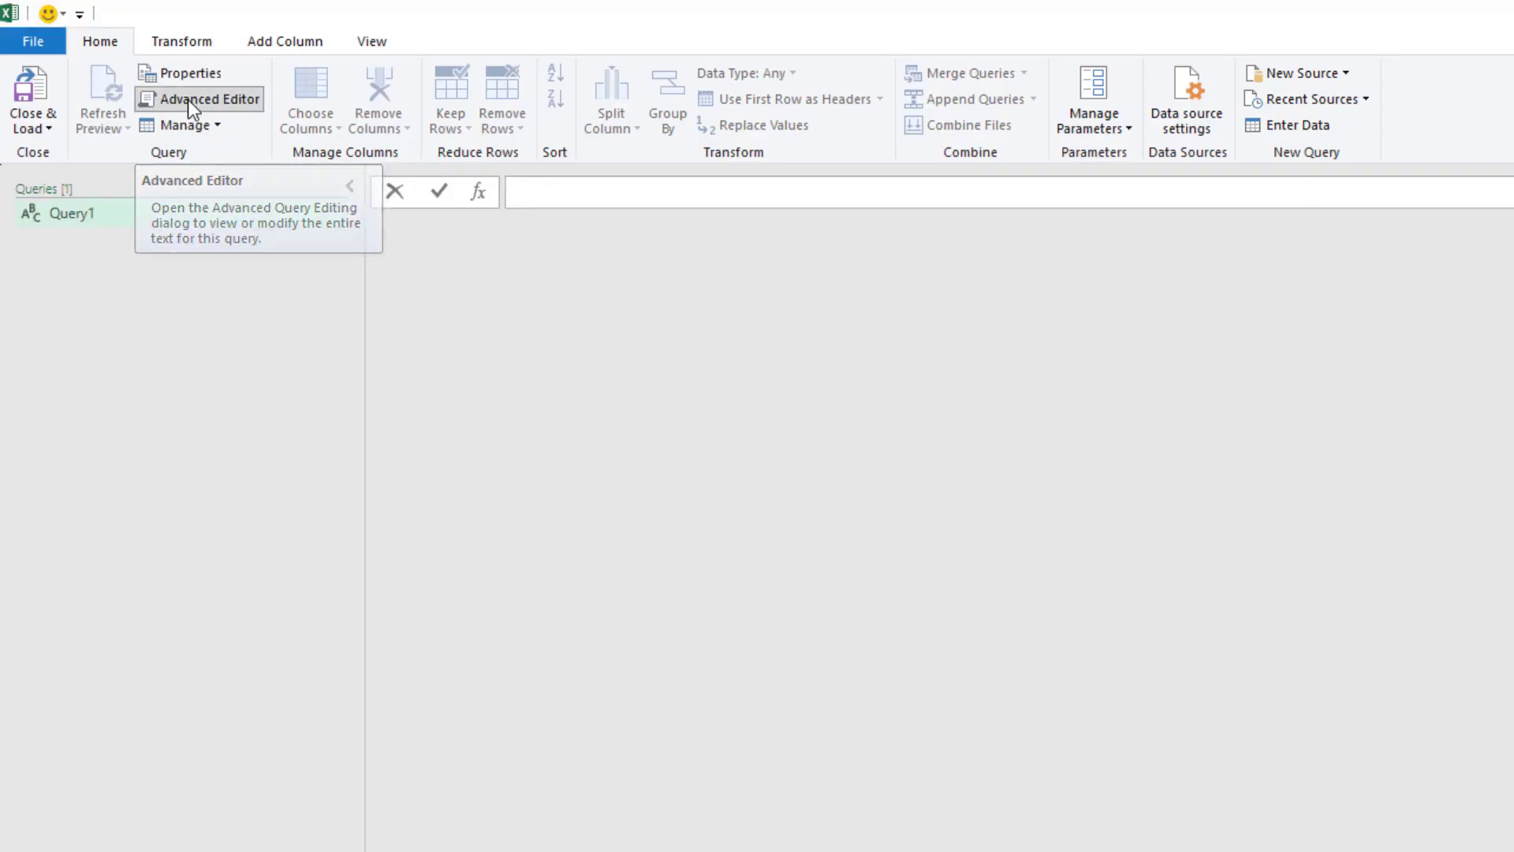
pyautogui.click(188, 99)
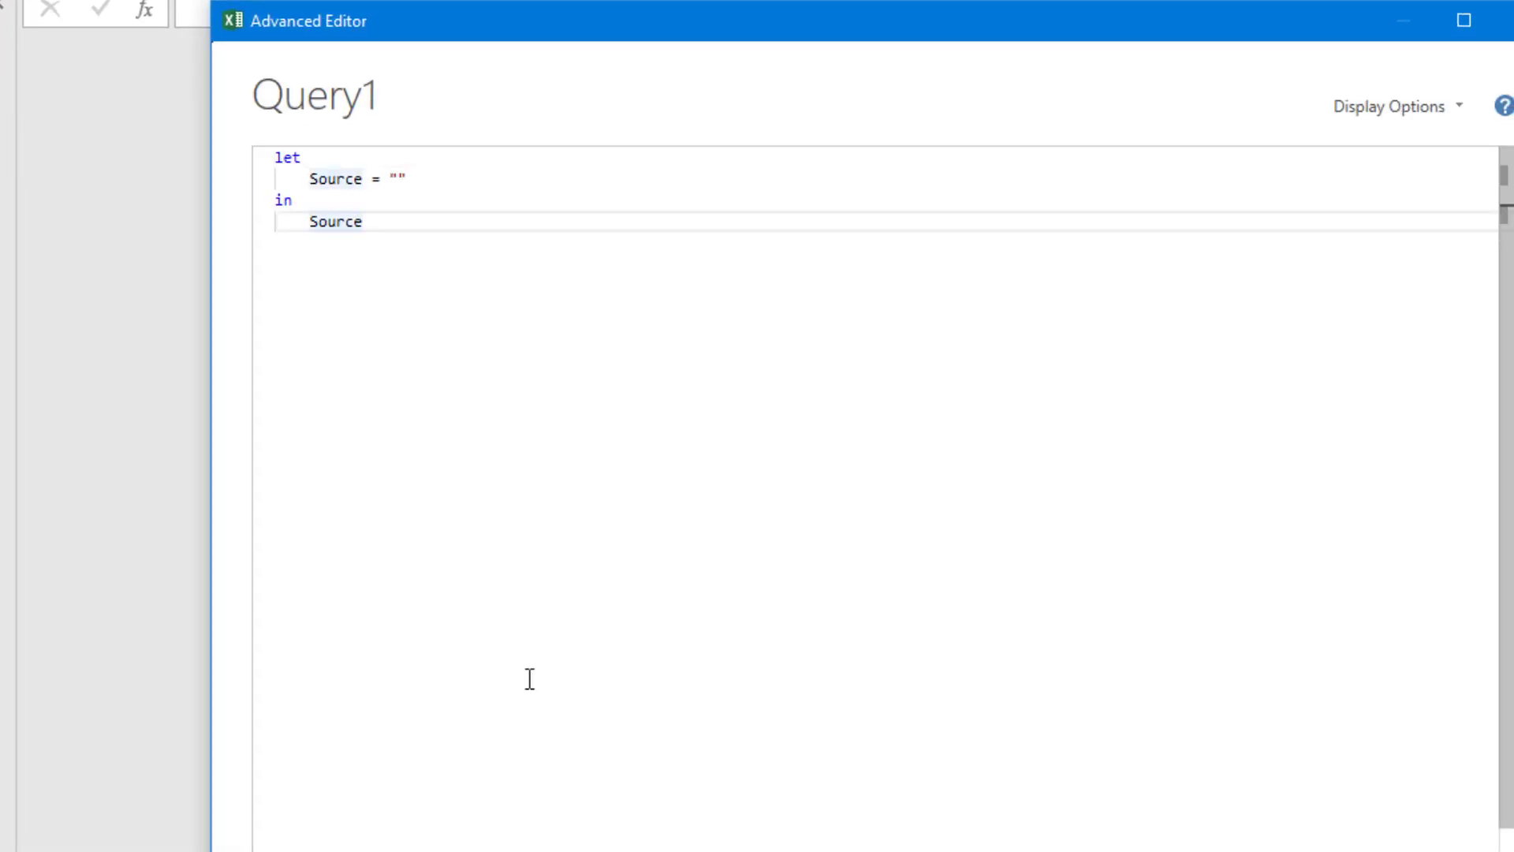
# - Replace Query1's code with a #table template whose first column is Threshold, typed Int64.Type
pyautogui.hotkey('ctrl', 'a')
pyautogui.write('#table (  type table     [         #"Column1 Name" = DataType,         #"Column2 Name" = DataType     ],  {     { Column1_Value, Column2_Value },     { Column1_Value, Column2_Value }  } )')
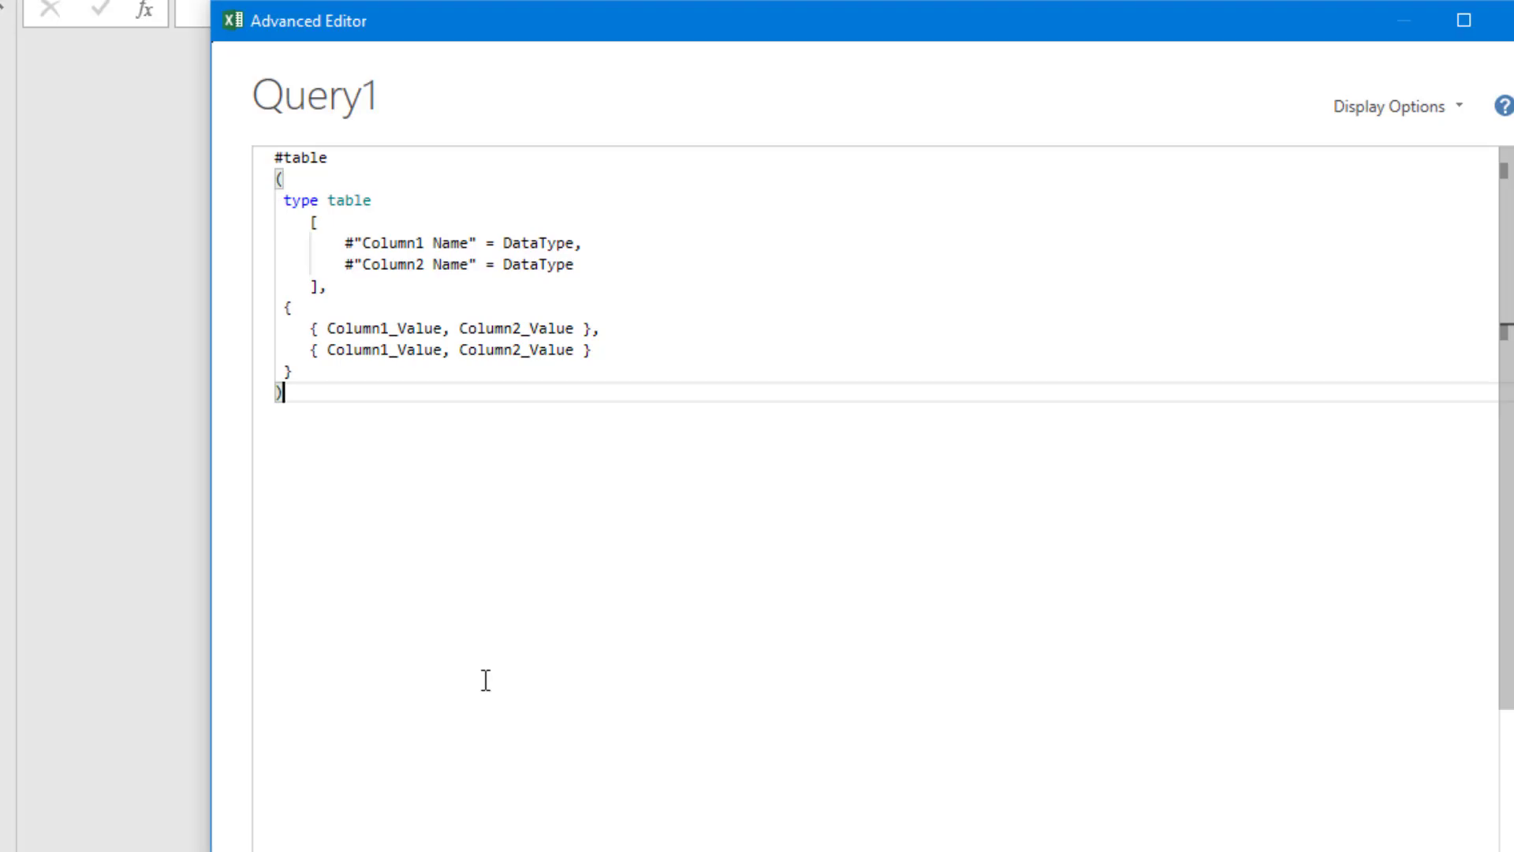
pyautogui.moveTo(432, 243); pyautogui.dragTo(362, 243)
pyautogui.press('BackSpace')
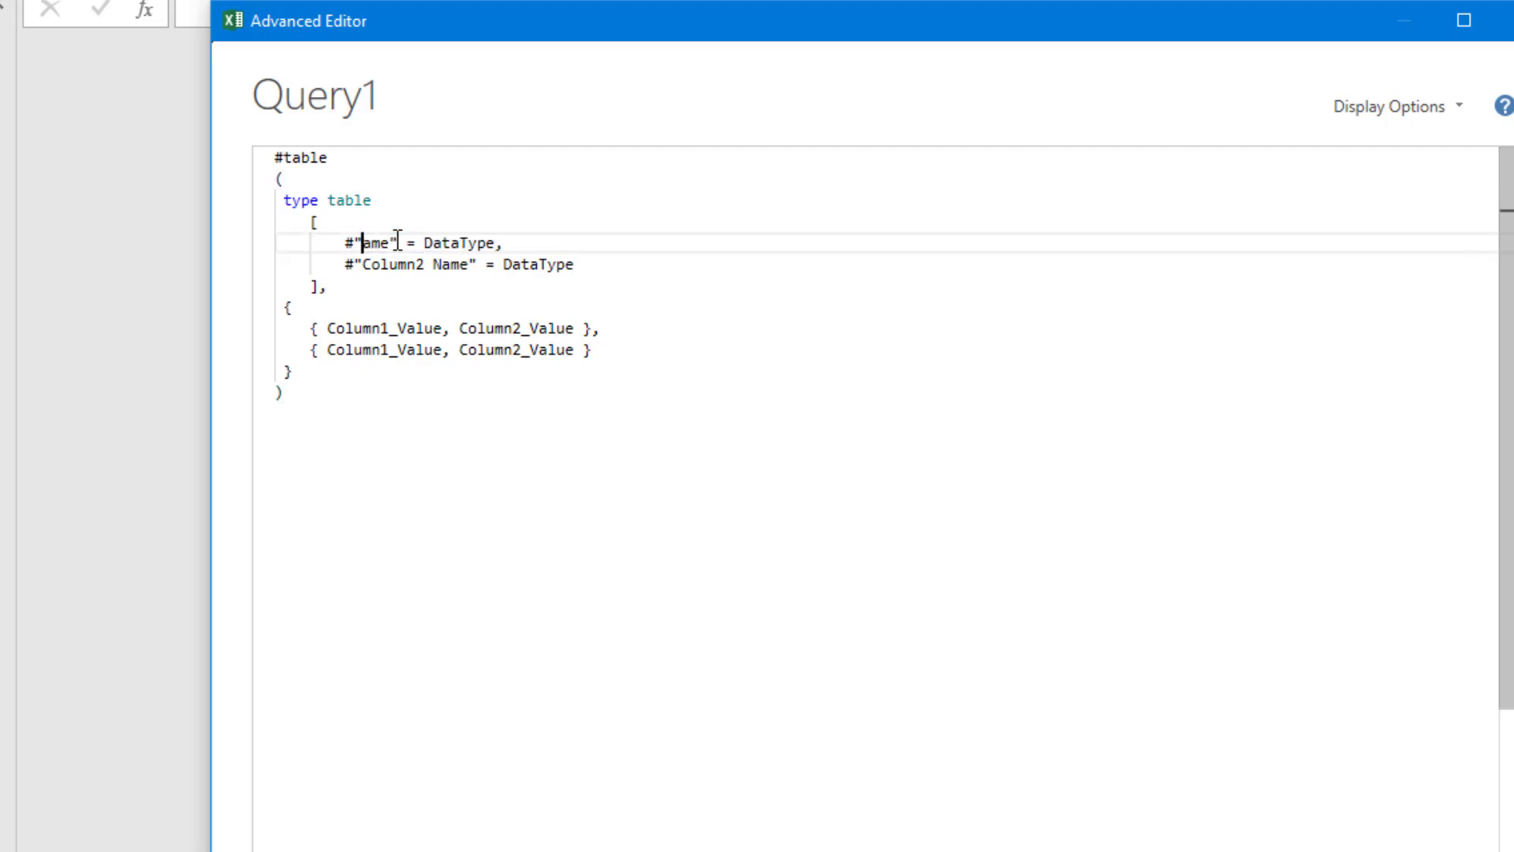
pyautogui.press('Delete')
pyautogui.press('Delete')
pyautogui.press('Delete')
pyautogui.write('Threshold')
pyautogui.press('Right')
pyautogui.press('Right')
pyautogui.press('Right')
pyautogui.press('Right')
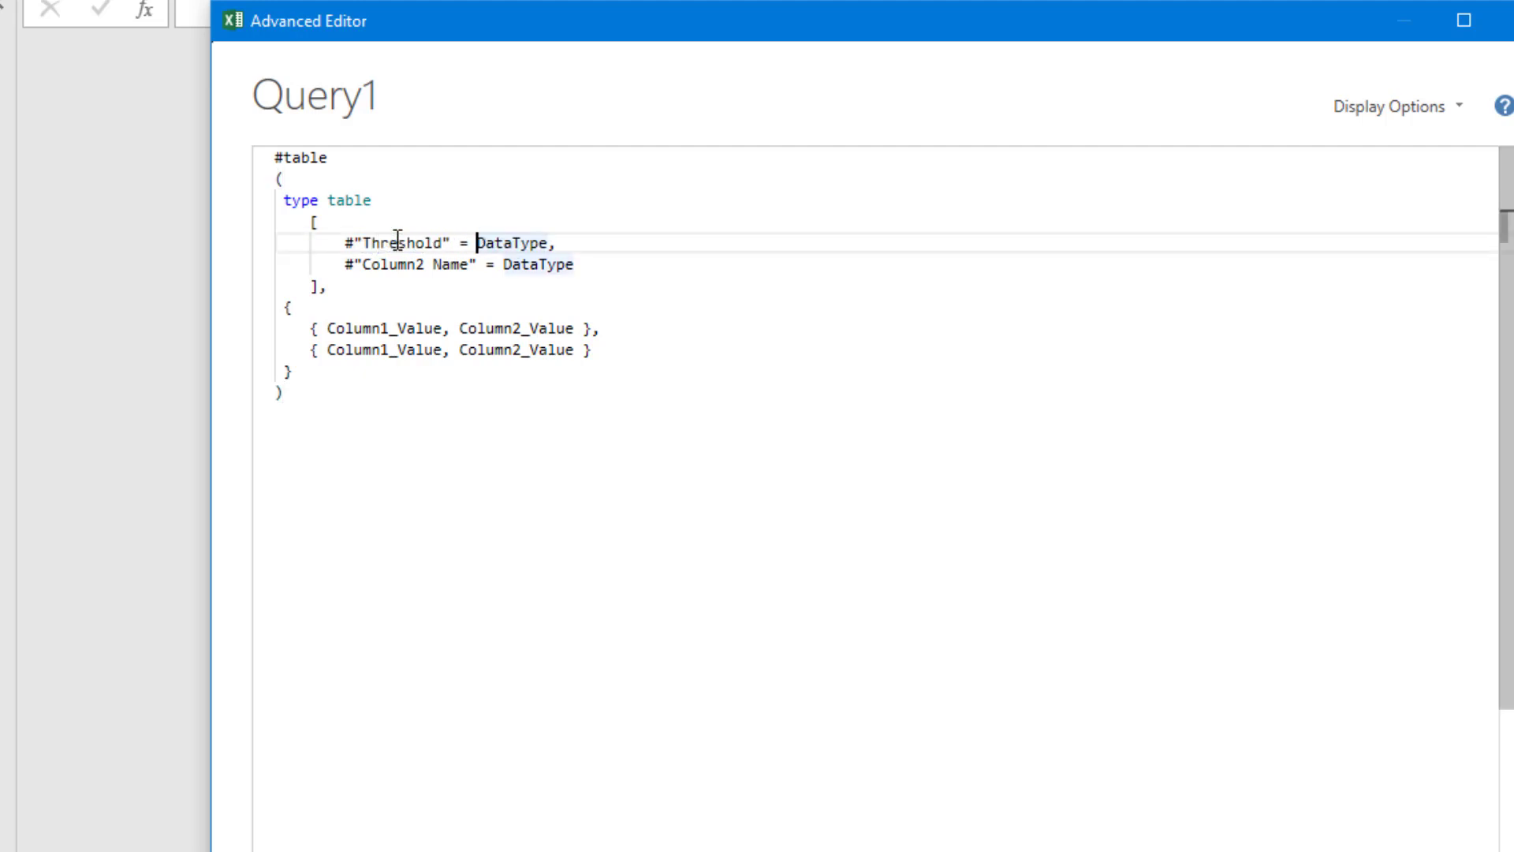
pyautogui.write('Int64')
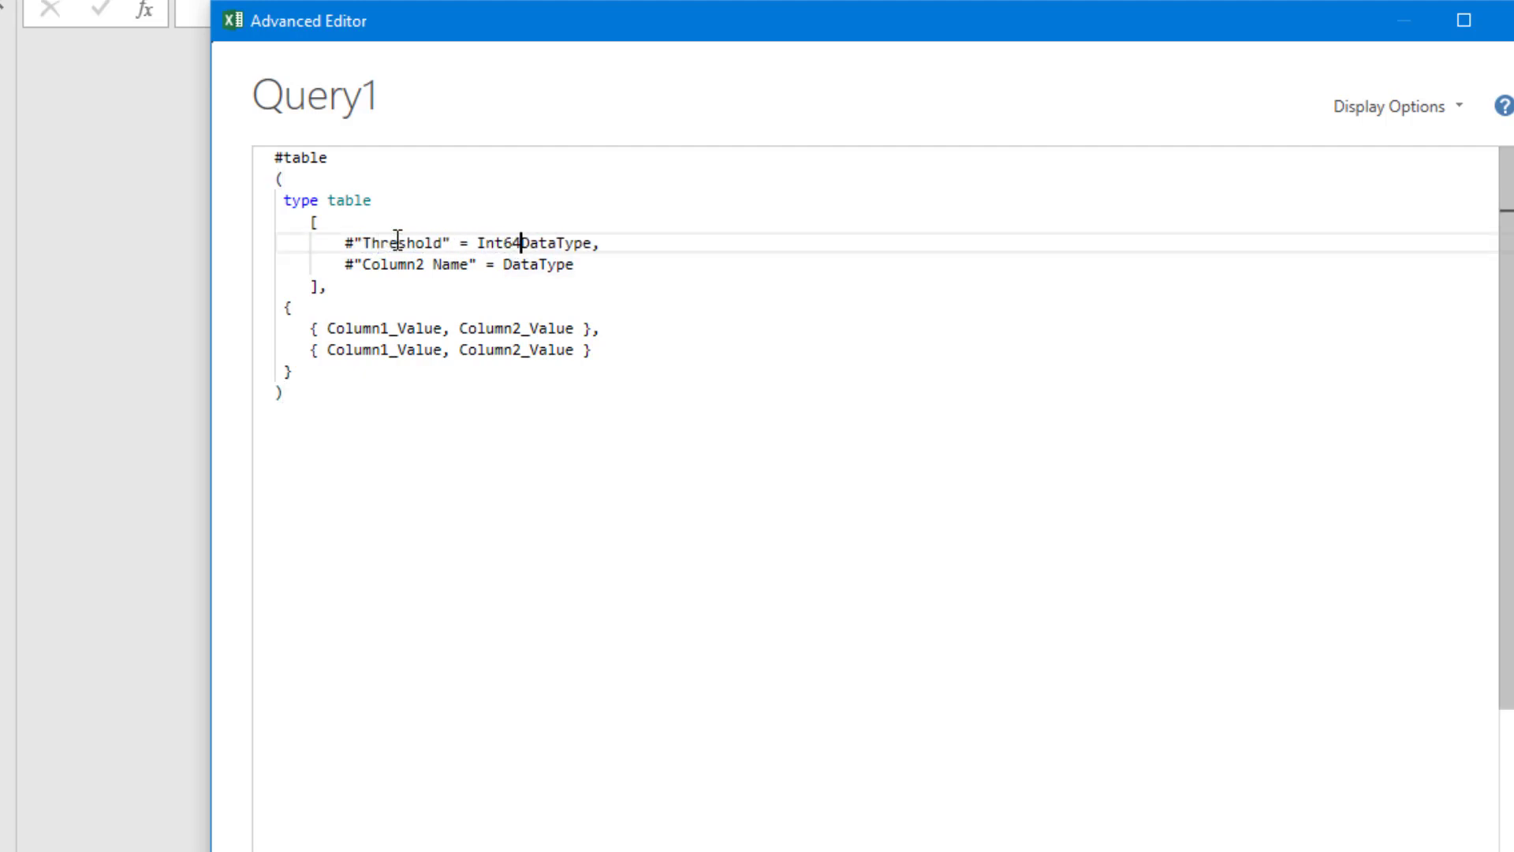
pyautogui.write('.Type')
pyautogui.hotkey('ctrl', 'shift', 'Right')
pyautogui.press('Delete')
pyautogui.press('Down')
pyautogui.press('Home')
# - Rename the second column to Rate with type Number.Type
pyautogui.press('Right')
pyautogui.press('Right')
pyautogui.hotkey('shift', 'Right')
pyautogui.hotkey('shift', 'Right')
pyautogui.hotkey('shift', 'Right')
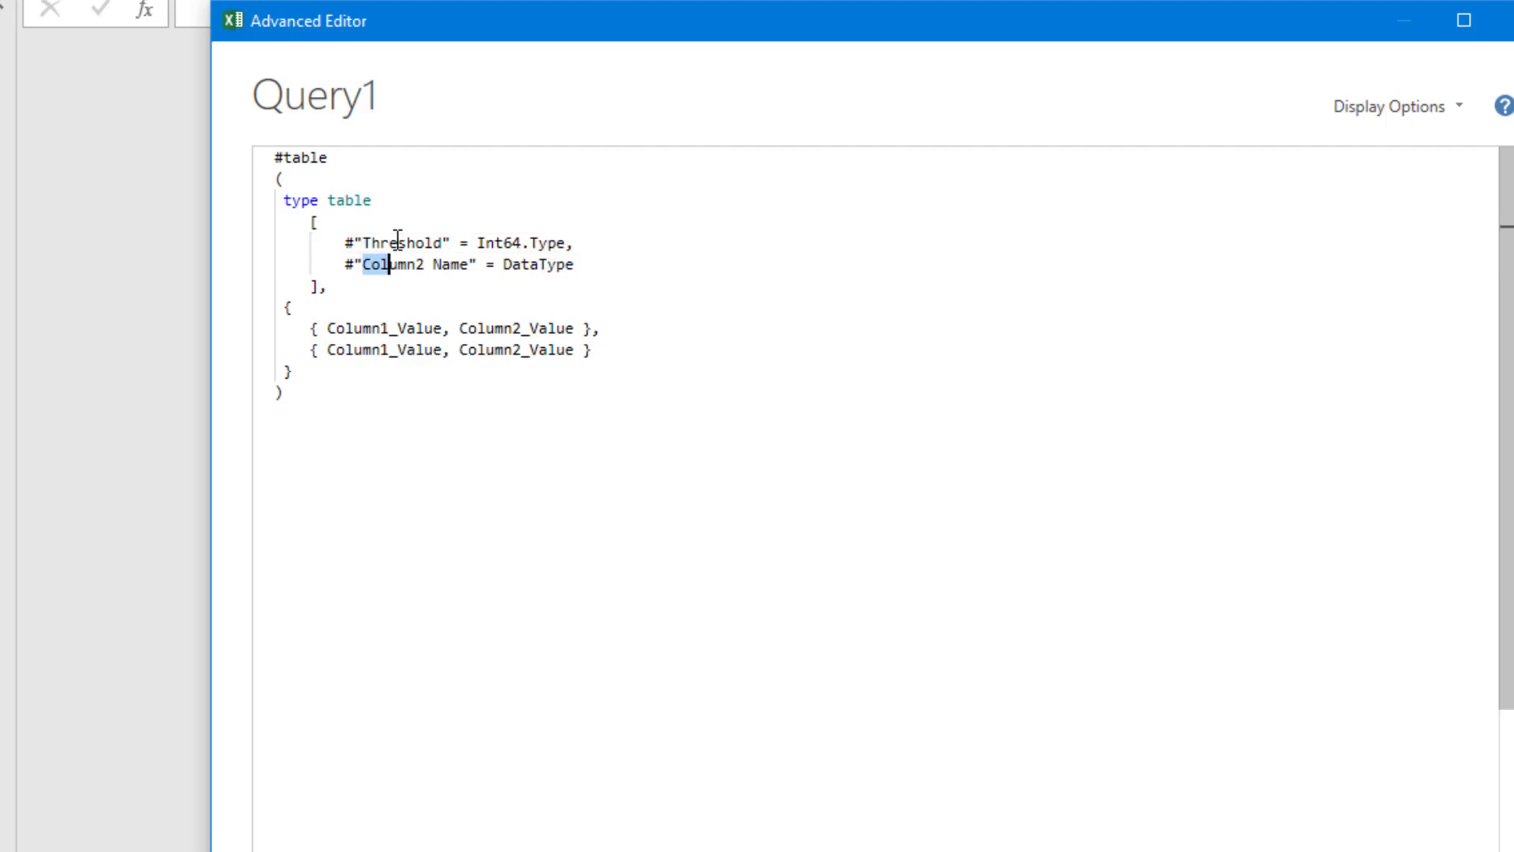
pyautogui.hotkey('shift', 'Right')
pyautogui.hotkey('shift', 'Right')
pyautogui.hotkey('shift', 'Right')
pyautogui.hotkey('shift', 'Right')
pyautogui.hotkey('shift', 'Right')
pyautogui.hotkey('shift', 'Right')
pyautogui.hotkey('shift', 'Right')
pyautogui.hotkey('shift', 'Right')
pyautogui.hotkey('shift', 'Right')
pyautogui.write('Rat')
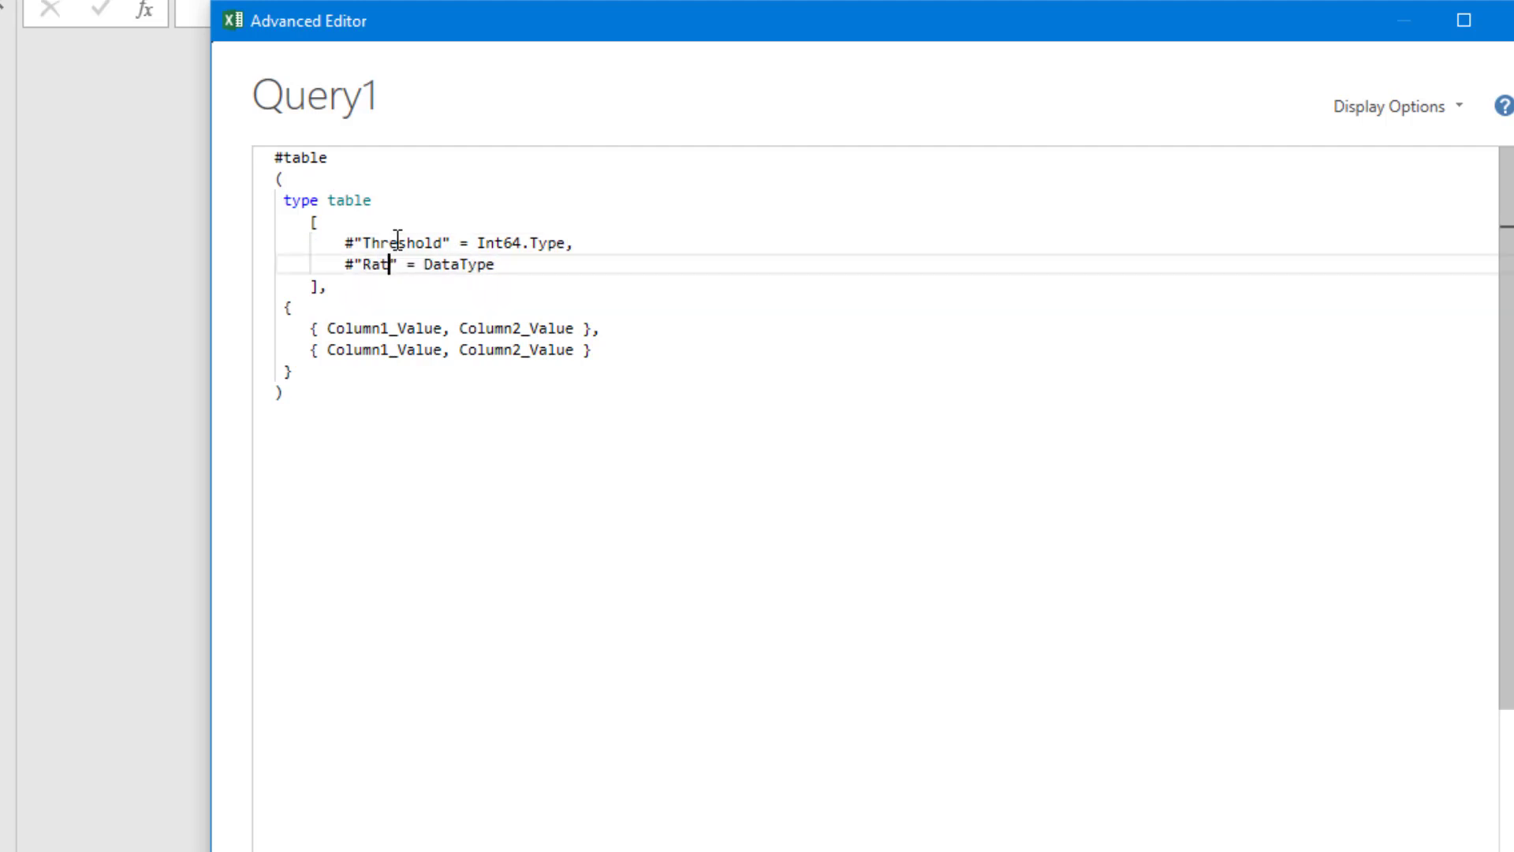
pyautogui.write('e')
pyautogui.press('End')
pyautogui.hotkey('ctrl', 'shift', 'Left')
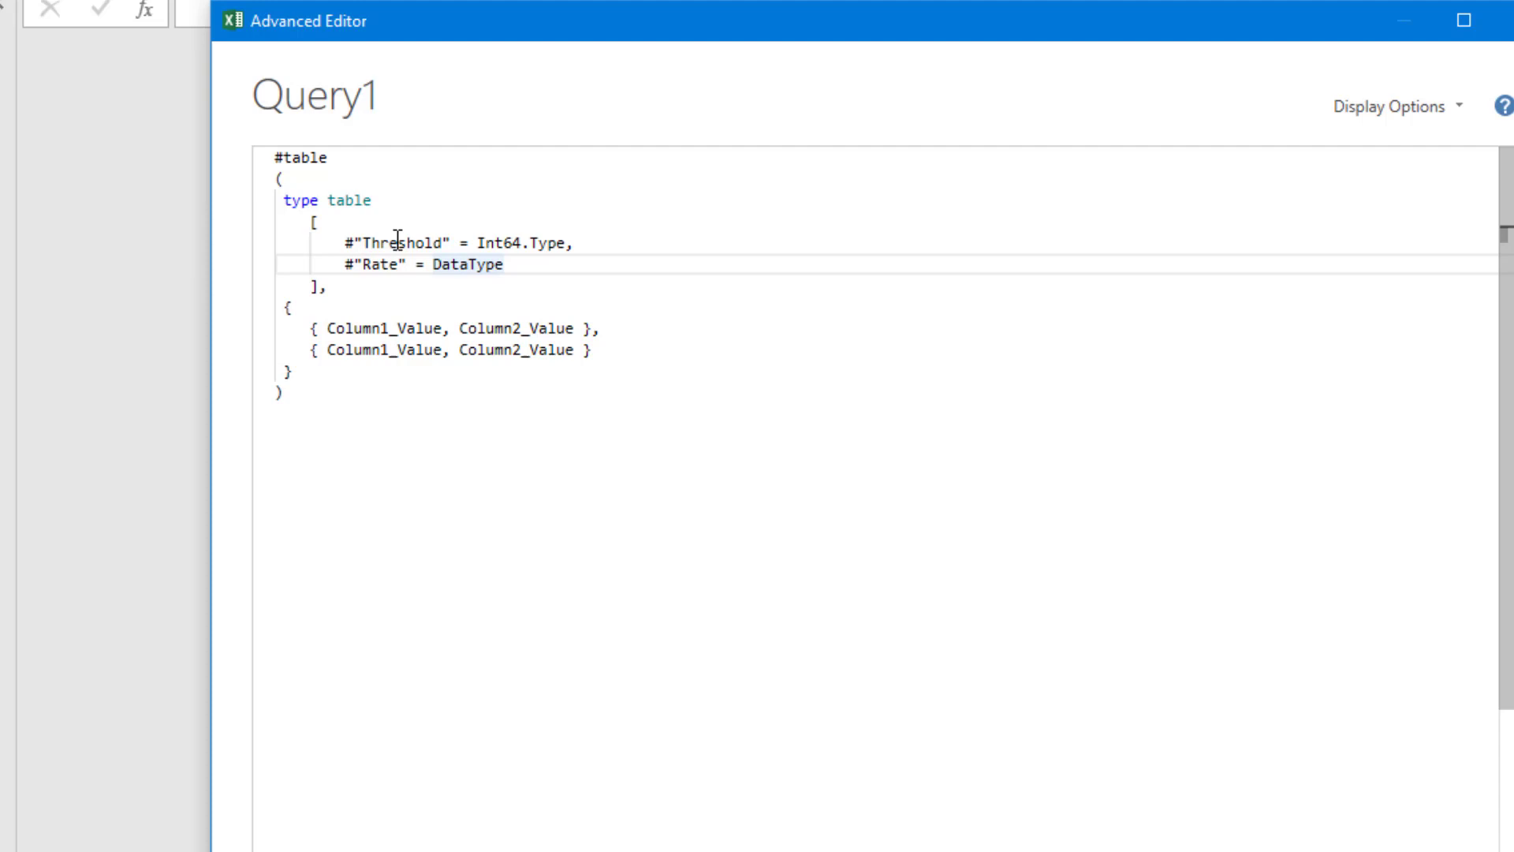
pyautogui.hotkey('shift', 'Right')
pyautogui.hotkey('shift', 'Right')
pyautogui.hotkey('shift', 'Right')
pyautogui.hotkey('shift', 'Right')
pyautogui.hotkey('shift', 'Right')
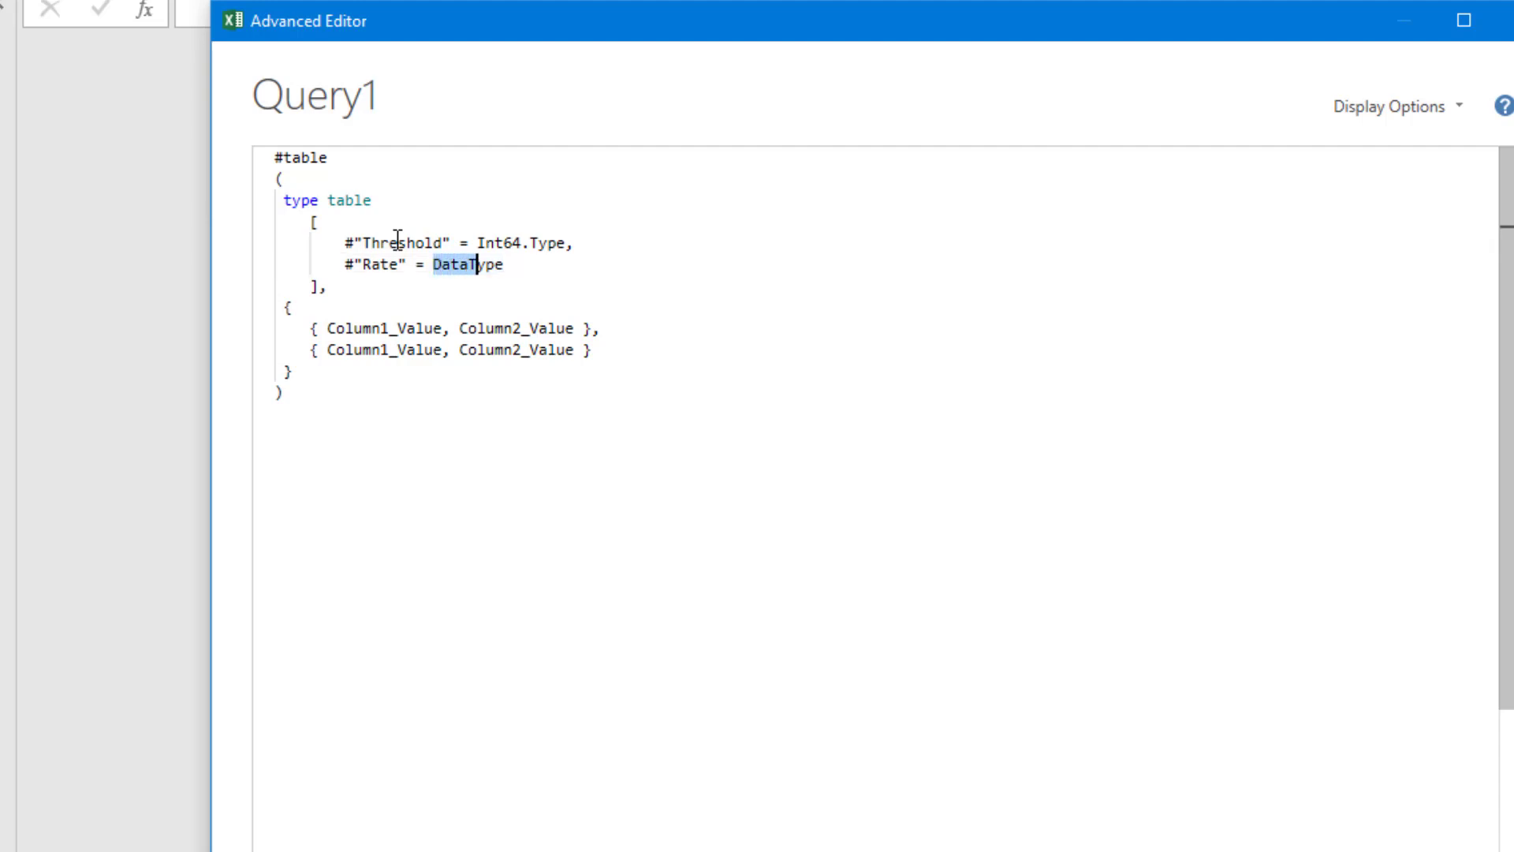
pyautogui.hotkey('shift', 'Right')
pyautogui.hotkey('shift', 'Right')
pyautogui.hotkey('shift', 'Right')
pyautogui.write('Numb')
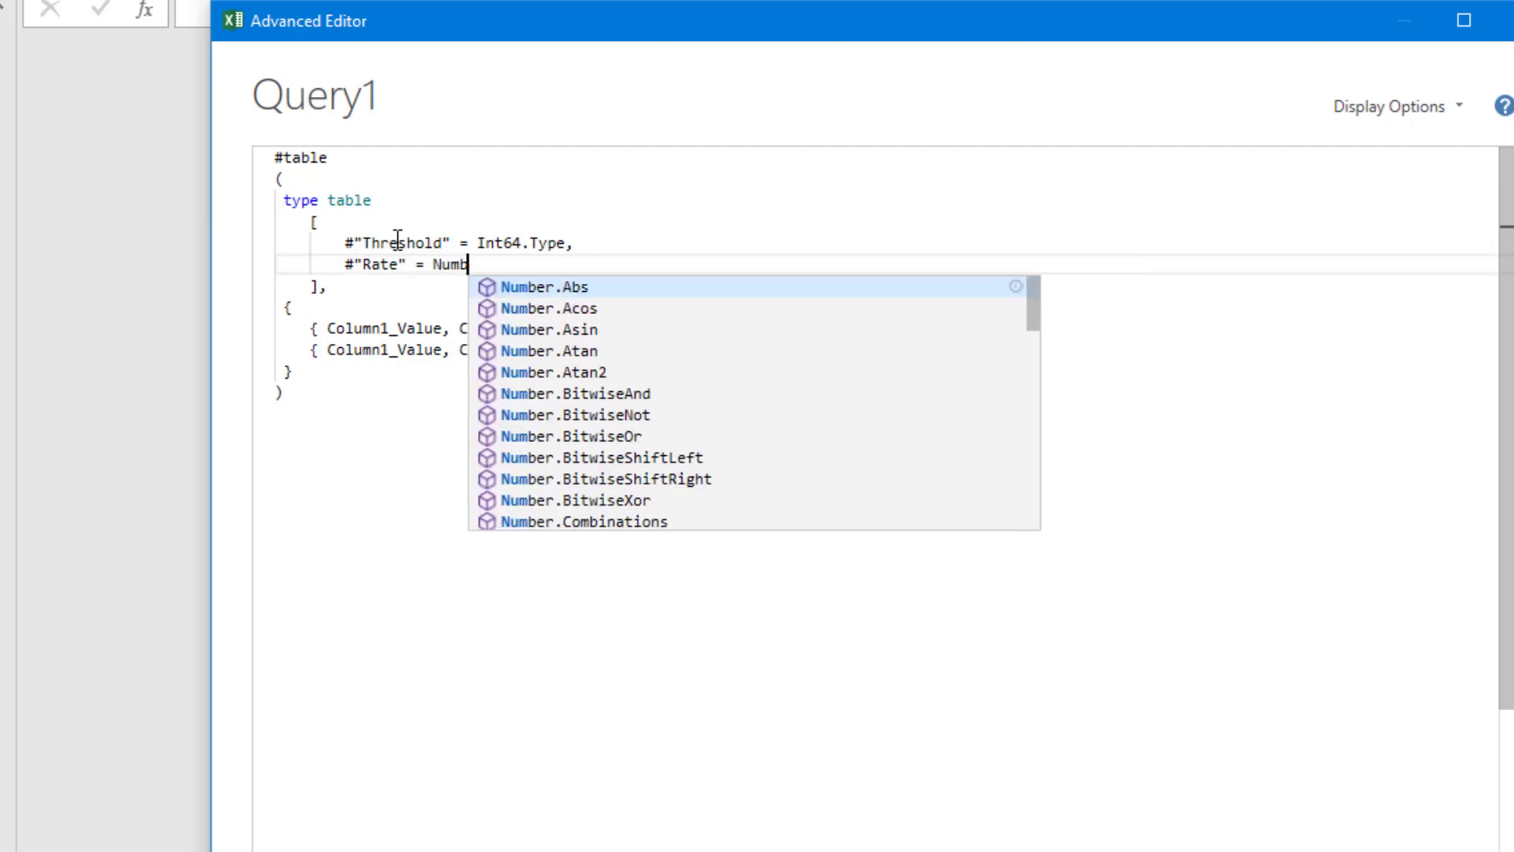
pyautogui.write('er.Type')
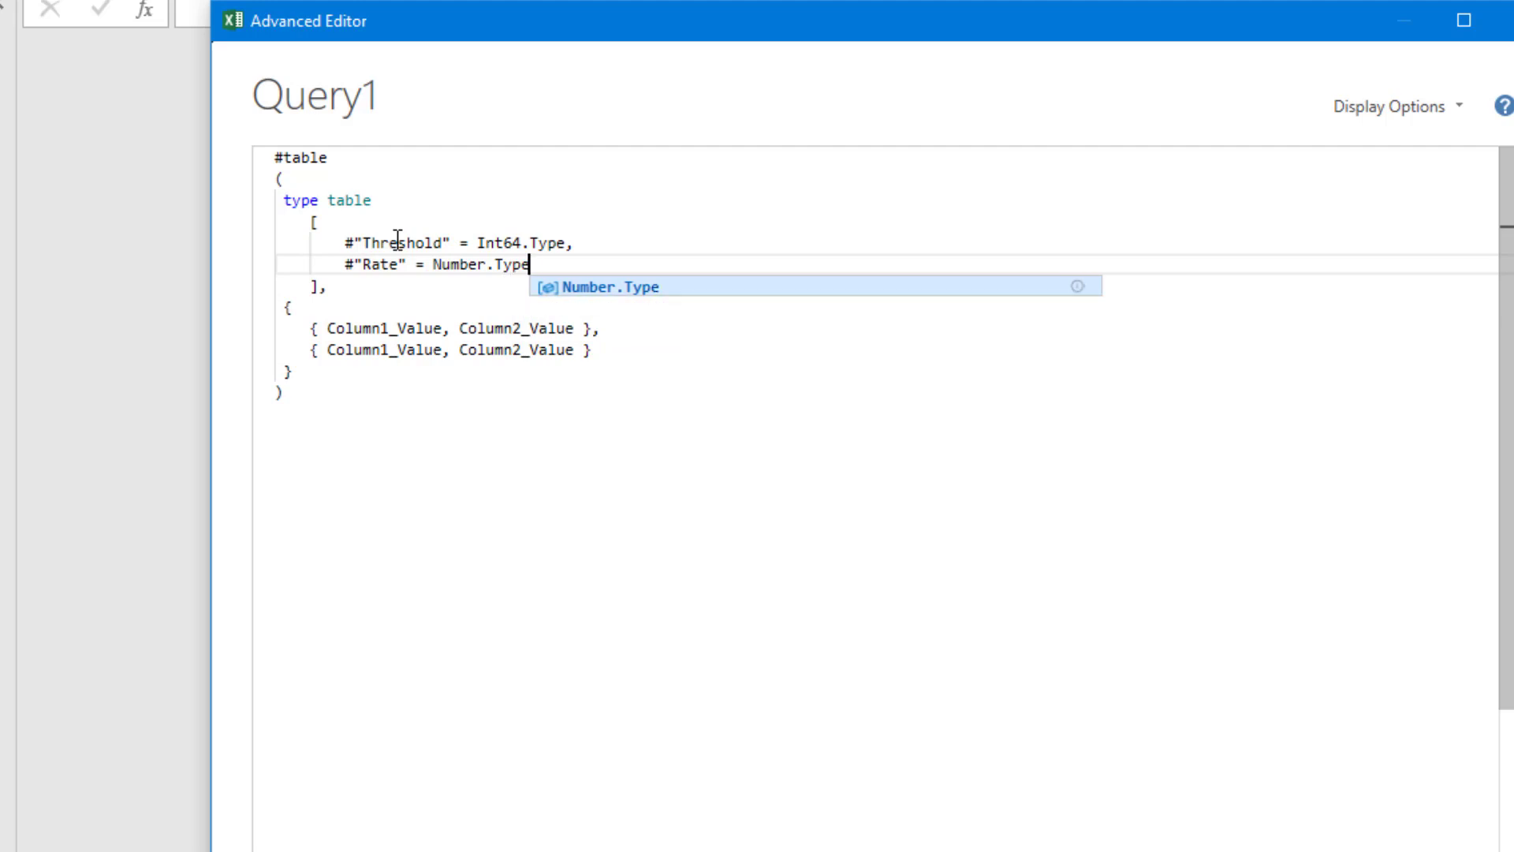
pyautogui.press('Escape')
pyautogui.press('Down')
pyautogui.press('Down')
pyautogui.press('Down')
pyautogui.press('Home')
pyautogui.press('Right')
pyautogui.press('Right')
# - Fill the first two #table rows with 0, 0 and 50000, 0.01
pyautogui.hotkey('shift', 'Right')
pyautogui.hotkey('shift', 'Right')
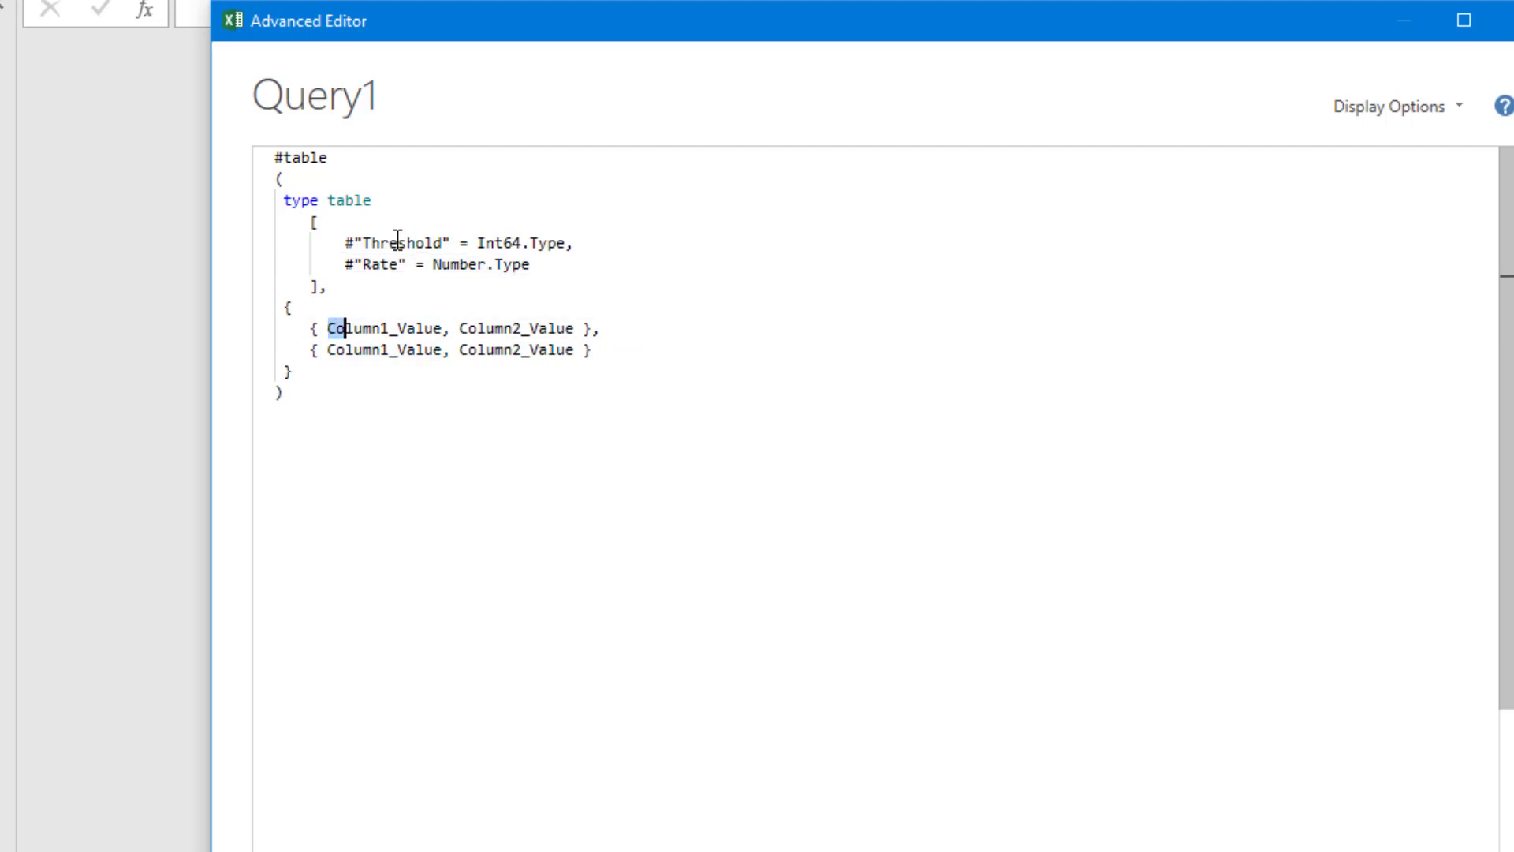
pyautogui.hotkey('shift', 'Right')
pyautogui.hotkey('shift', 'Right')
pyautogui.hotkey('shift', 'Right')
pyautogui.hotkey('shift', 'Right')
pyautogui.hotkey('shift', 'Right')
pyautogui.hotkey('shift', 'Right')
pyautogui.hotkey('shift', 'Right')
pyautogui.hotkey('shift', 'Right')
pyautogui.hotkey('shift', 'Right')
pyautogui.hotkey('shift', 'Right')
pyautogui.hotkey('shift', 'Right')
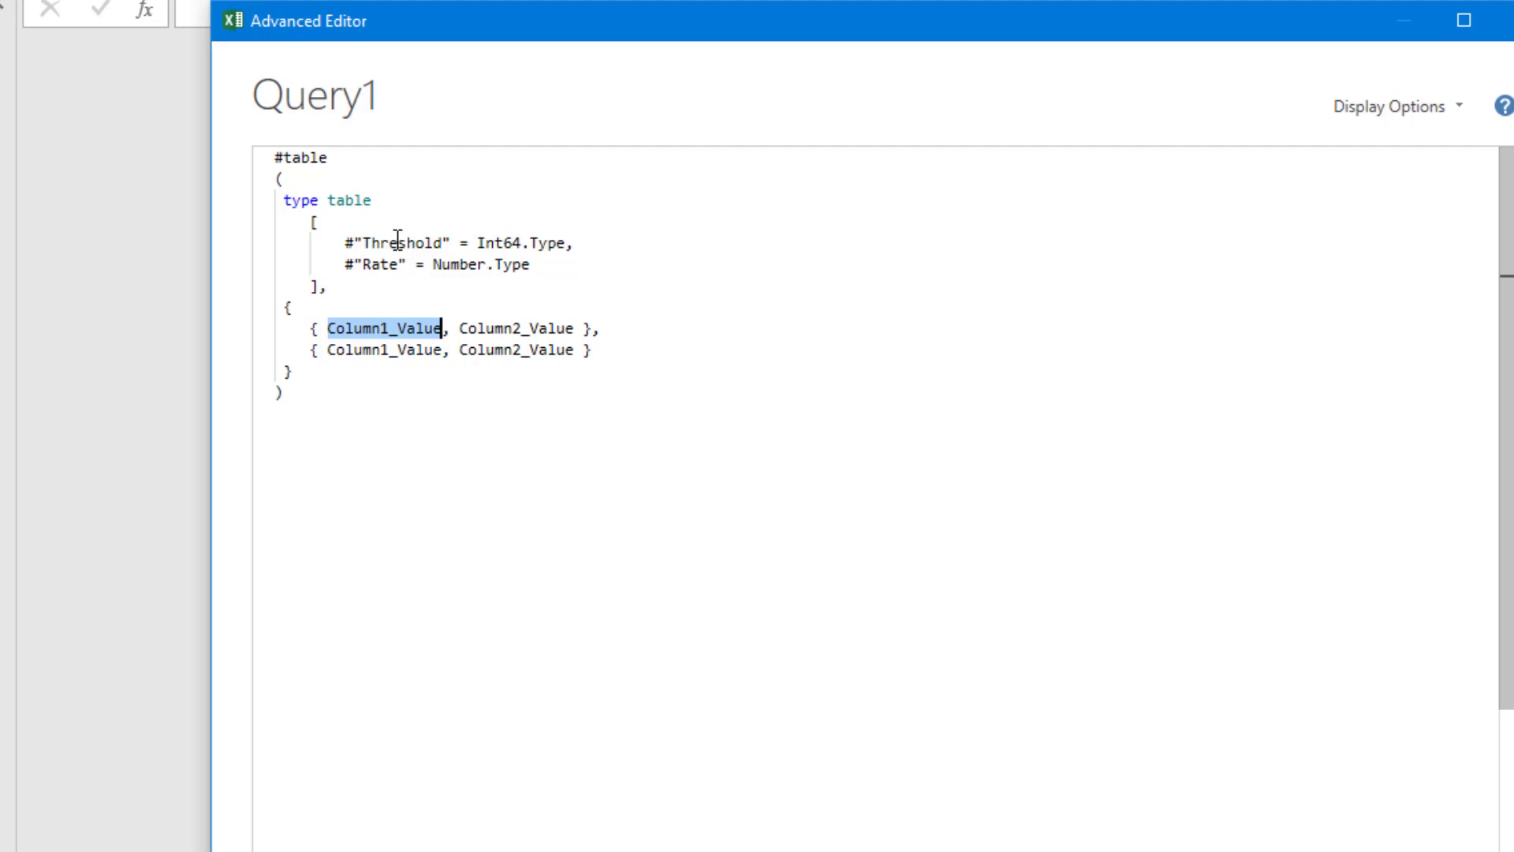
pyautogui.write('0')
pyautogui.press('Right')
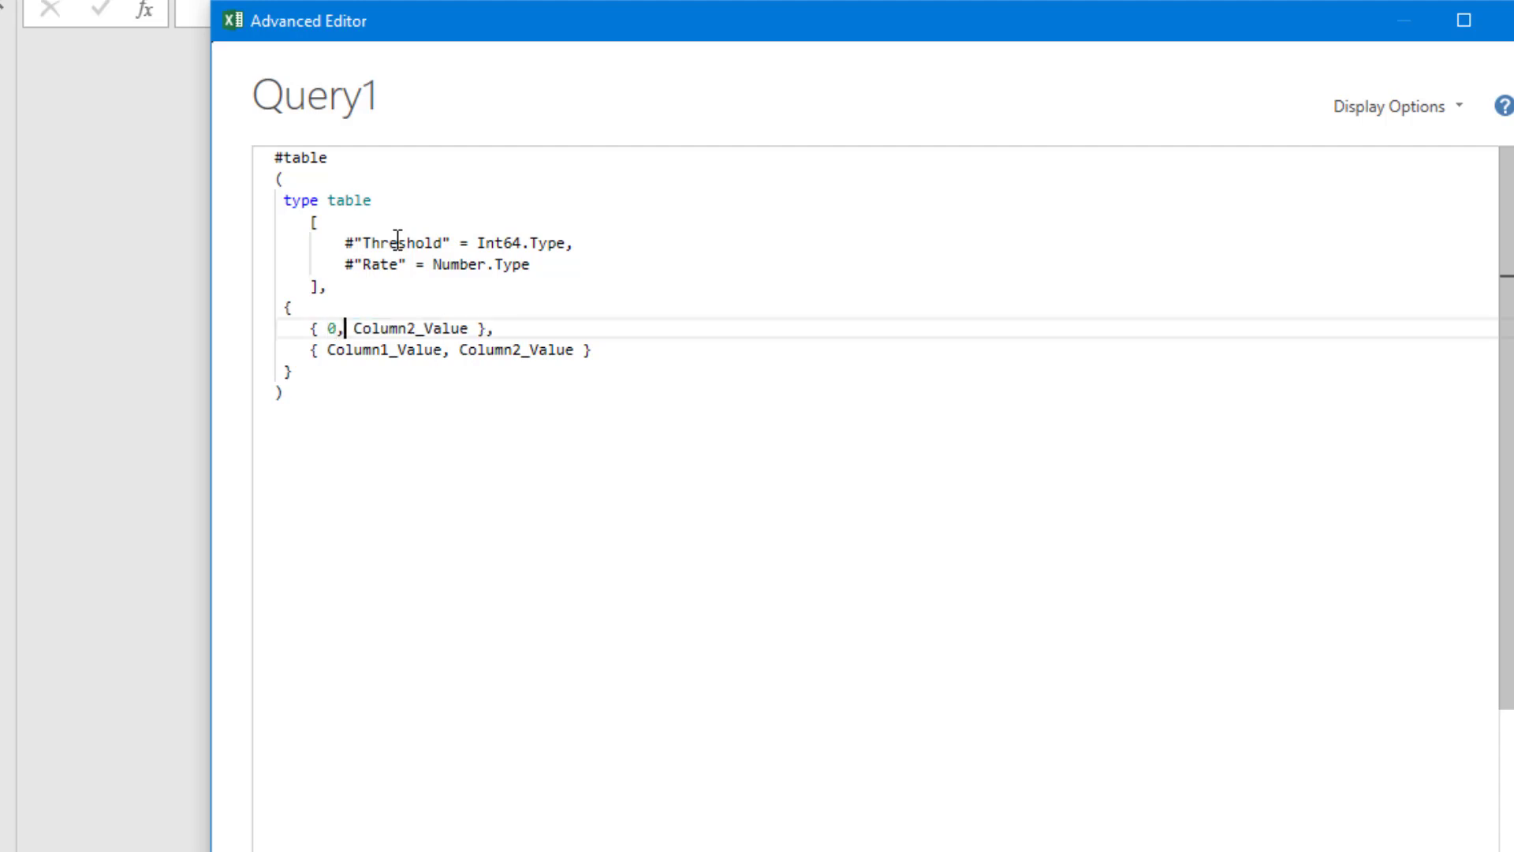
pyautogui.press('Right')
pyautogui.press('Delete')
pyautogui.press('Delete')
pyautogui.press('Delete')
pyautogui.press('Delete')
pyautogui.press('Delete')
pyautogui.press('Delete')
pyautogui.press('Delete')
pyautogui.press('Delete')
pyautogui.press('Delete')
pyautogui.press('Delete')
pyautogui.press('Delete')
pyautogui.press('Delete')
pyautogui.press('Delete')
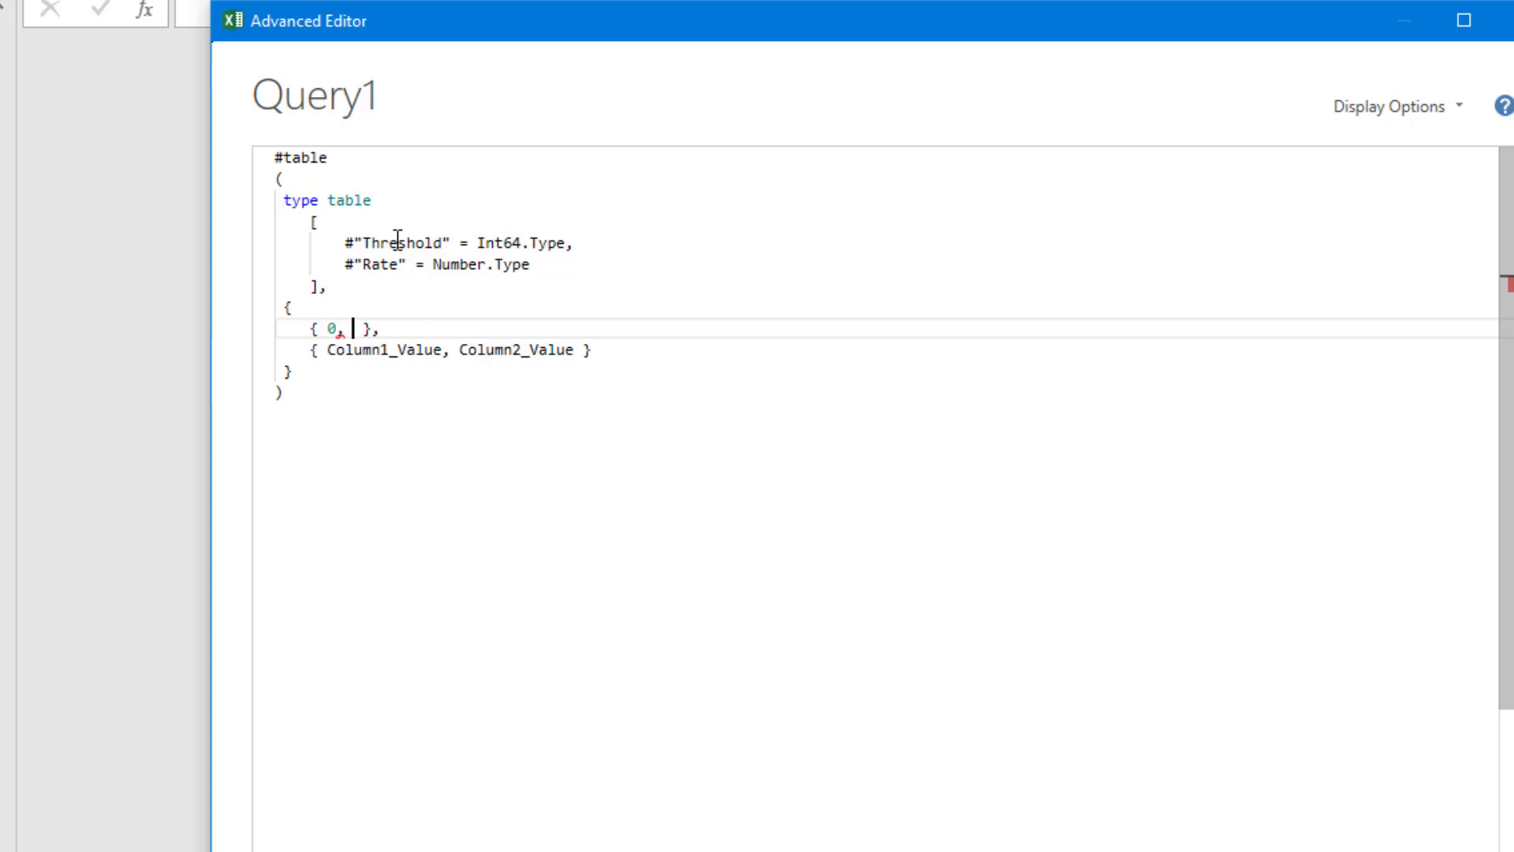
pyautogui.write('0')
pyautogui.press('Down')
pyautogui.press('Left')
pyautogui.press('Left')
pyautogui.hotkey('ctrl', 'shift', 'Right')
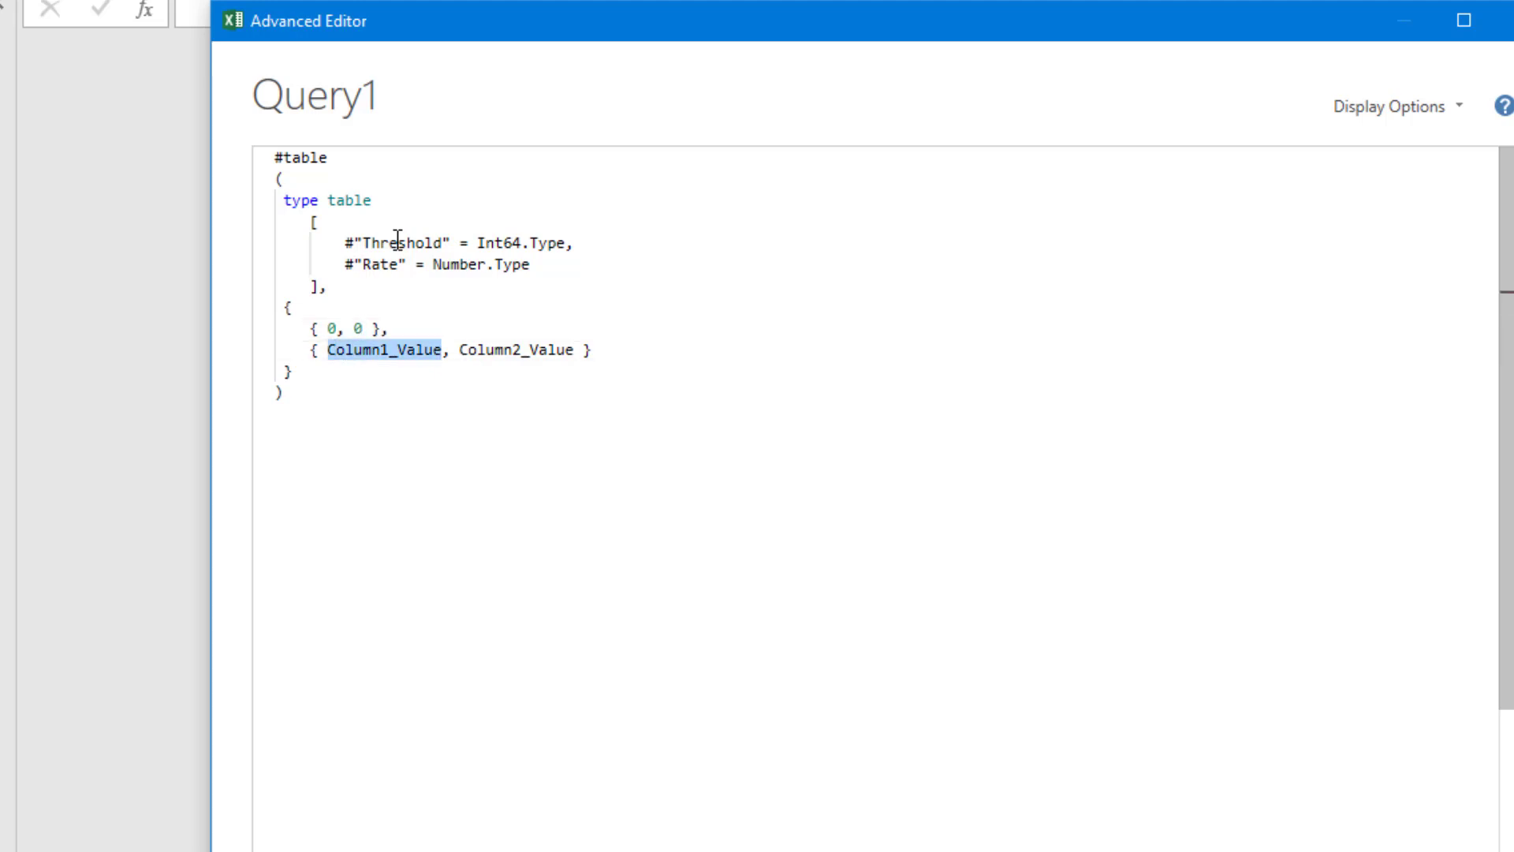
pyautogui.write('50000')
pyautogui.press('Right')
pyautogui.press('Right')
pyautogui.hotkey('shift', 'Right')
pyautogui.hotkey('shift', 'Right')
pyautogui.hotkey('shift', 'Right')
pyautogui.hotkey('shift', 'Right')
pyautogui.hotkey('shift', 'Right')
pyautogui.hotkey('shift', 'Right')
pyautogui.hotkey('shift', 'Right')
pyautogui.hotkey('shift', 'Right')
pyautogui.hotkey('shift', 'Right')
pyautogui.hotkey('shift', 'Right')
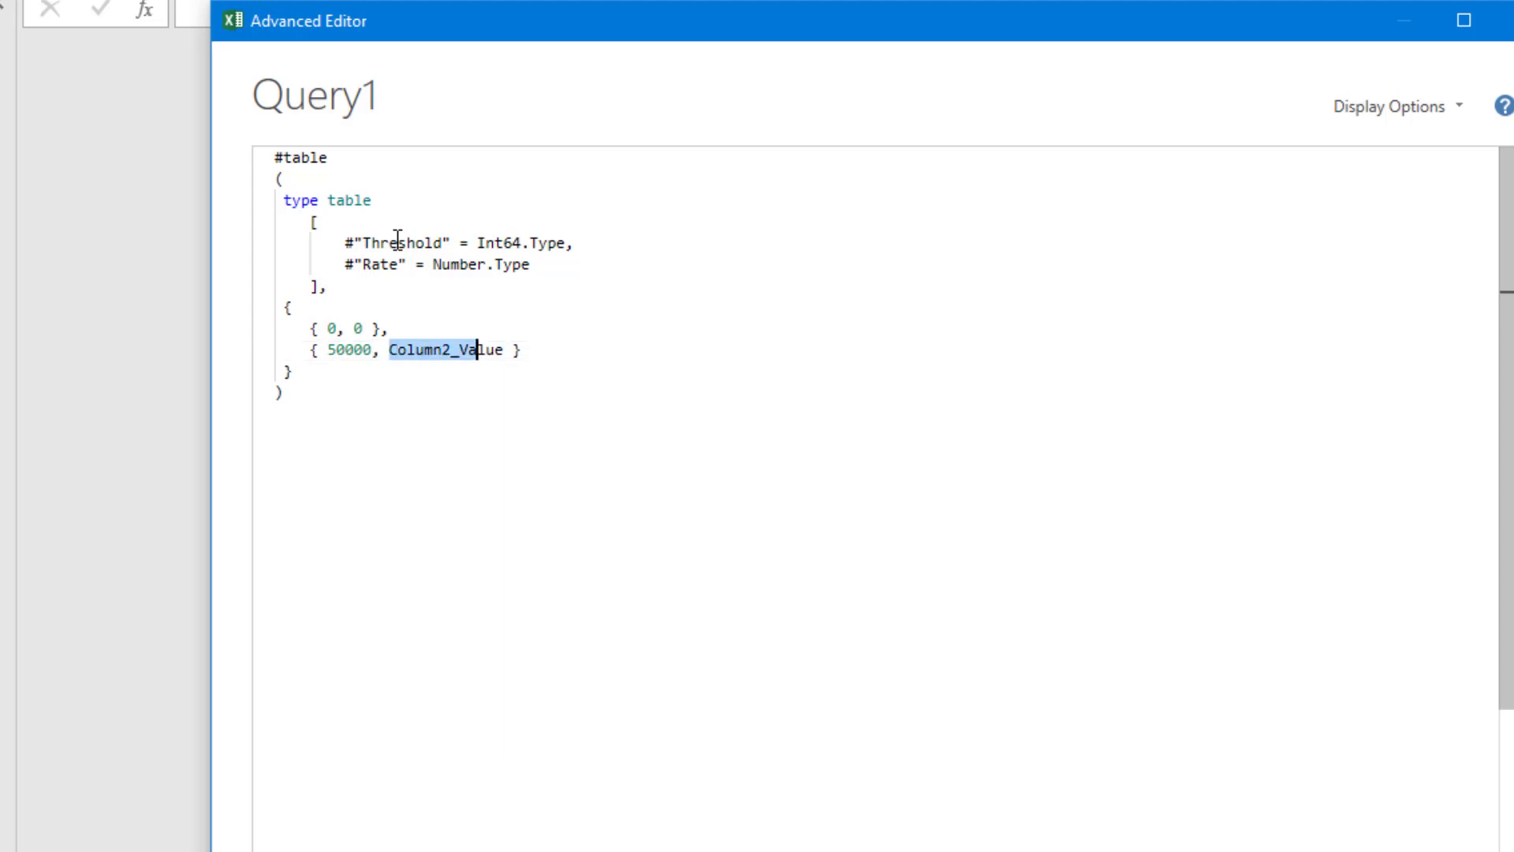
pyautogui.hotkey('shift', 'Right')
pyautogui.hotkey('shift', 'Right')
pyautogui.hotkey('shift', 'Right')
pyautogui.write('0.01')
pyautogui.press('End')
pyautogui.write(',')
# - Duplicate the 50000 row into three more rows and change their rates to 0.02, 0.04 and 0.06
pyautogui.press('Home')
pyautogui.hotkey('shift', 'alt', 'Down')
pyautogui.hotkey('shift', 'alt', 'Down')
pyautogui.hotkey('shift', 'alt', 'Down')
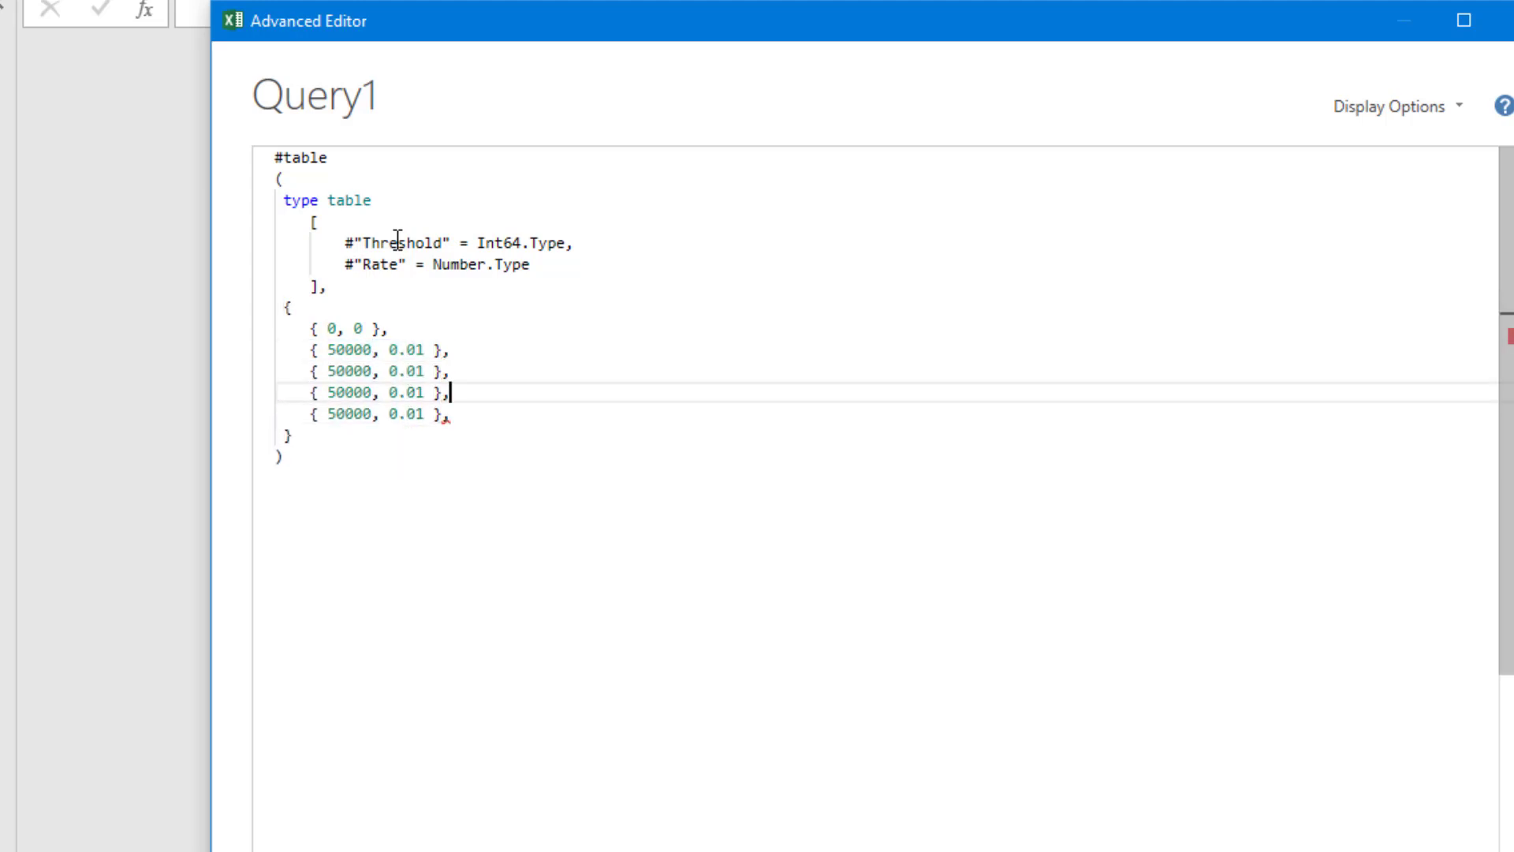
pyautogui.press('Up')
pyautogui.press('Left')
pyautogui.press('Left')
pyautogui.press('Left')
pyautogui.press('BackSpace')
pyautogui.write('2')
pyautogui.press('Down')
pyautogui.press('BackSpace')
pyautogui.write('4')
pyautogui.press('Down')
pyautogui.press('BackSpace')
pyautogui.press('BackSpace')
pyautogui.write('055')
# - Change the new rows' thresholds to 70000, 90000 and 1100000
pyautogui.press('Home')
pyautogui.press('Right')
pyautogui.press('Right')
pyautogui.press('Delete')
pyautogui.write('1')
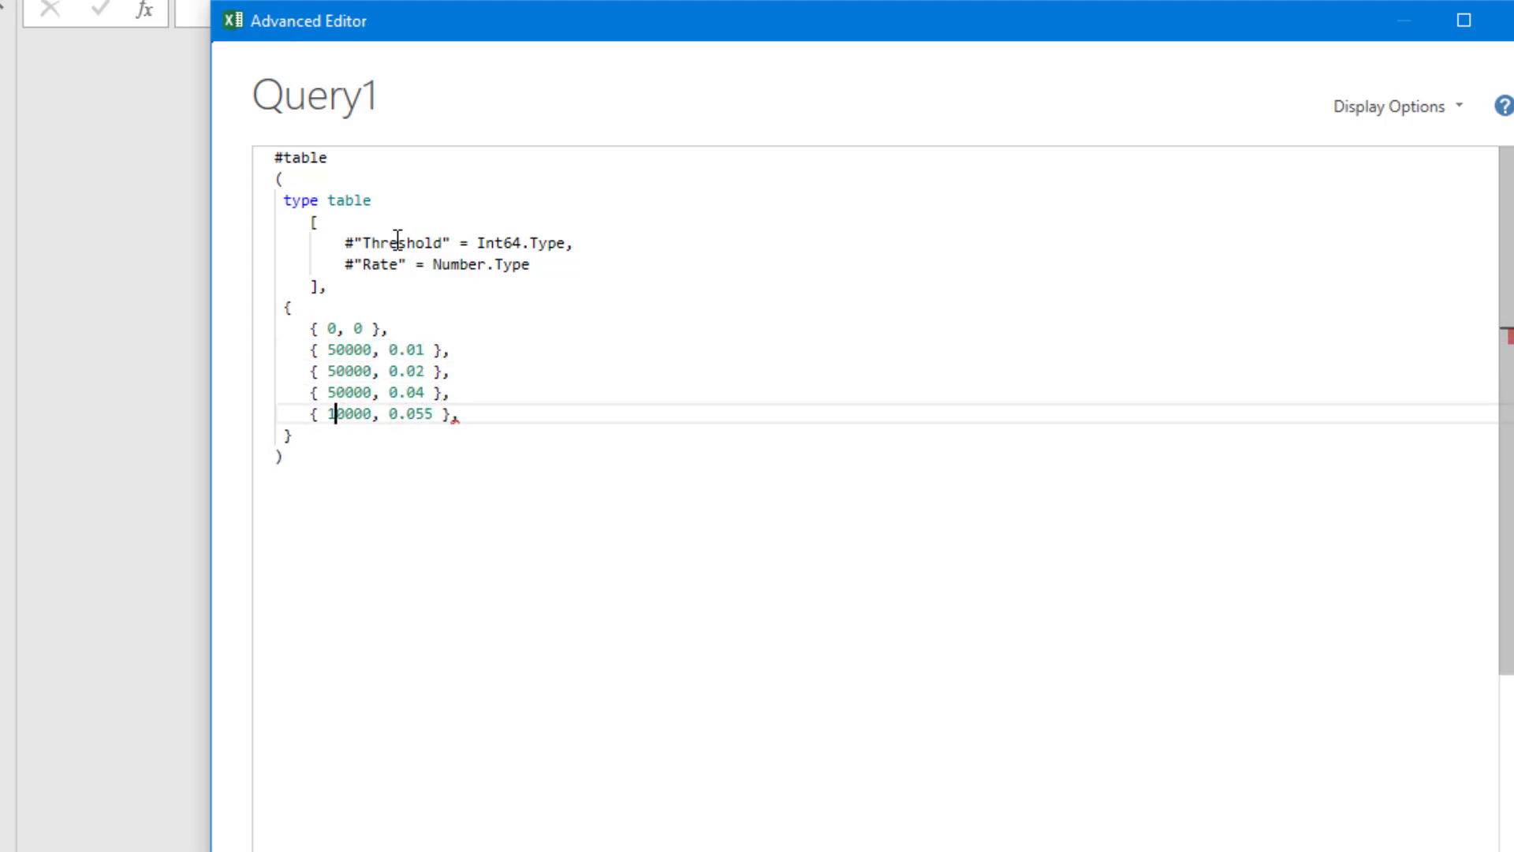
pyautogui.write('10')
pyautogui.press('Up')
pyautogui.press('Up')
pyautogui.press('Left')
pyautogui.press('Left')
pyautogui.press('BackSpace')
pyautogui.write('7')
pyautogui.press('Down')
pyautogui.press('BackSpace')
pyautogui.write('9')
pyautogui.press('Down')
pyautogui.press('End')
pyautogui.press('BackSpace')
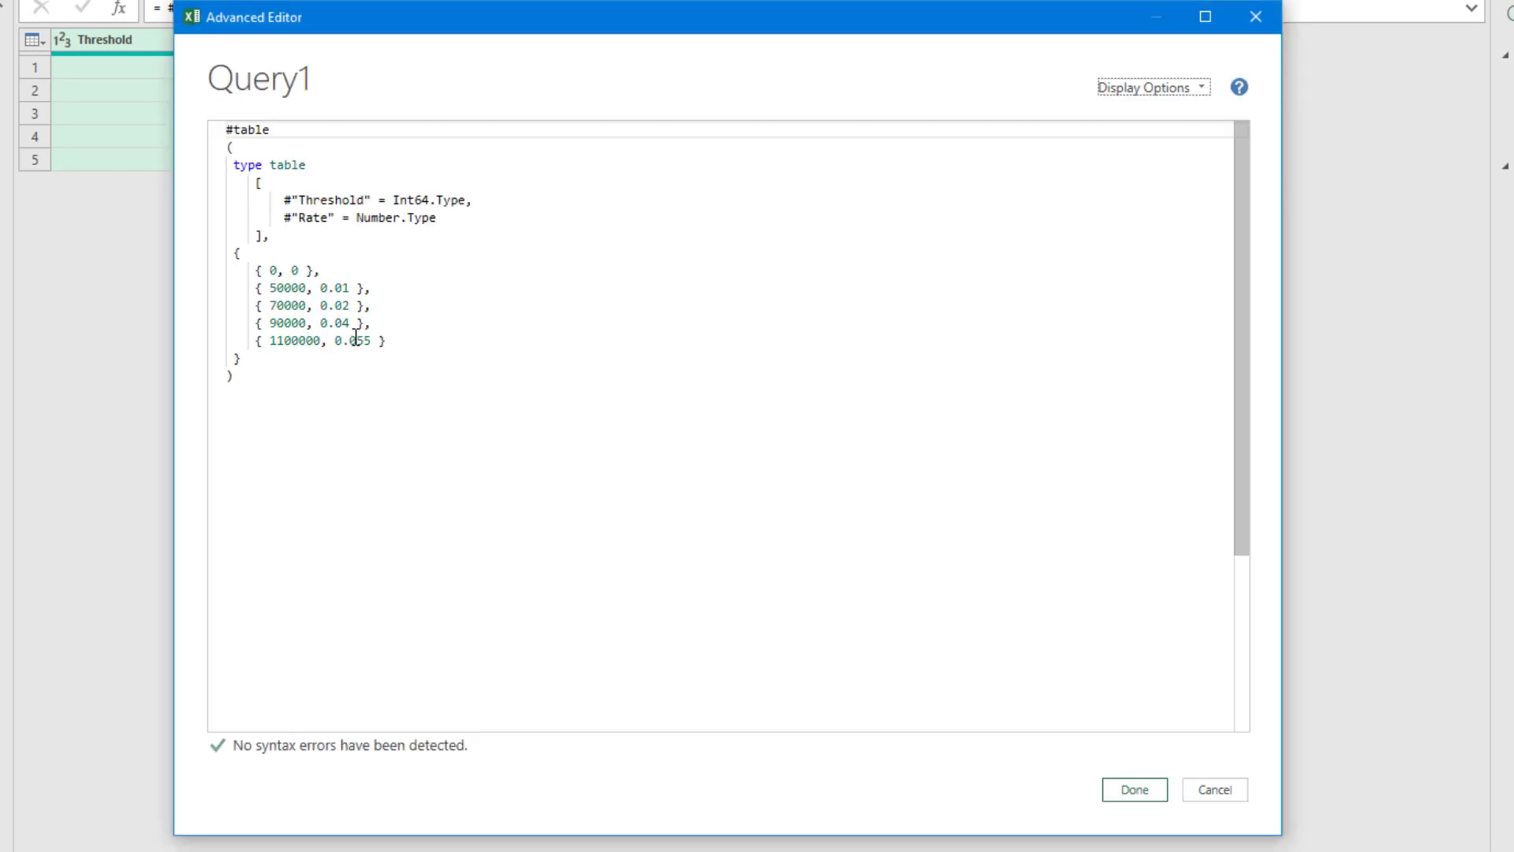
pyautogui.press('Delete')
pyautogui.press('Delete')
# - Finish the last rate, apply the #table code, and copy the Threshold/Rate range B2:C7
pyautogui.write('6')
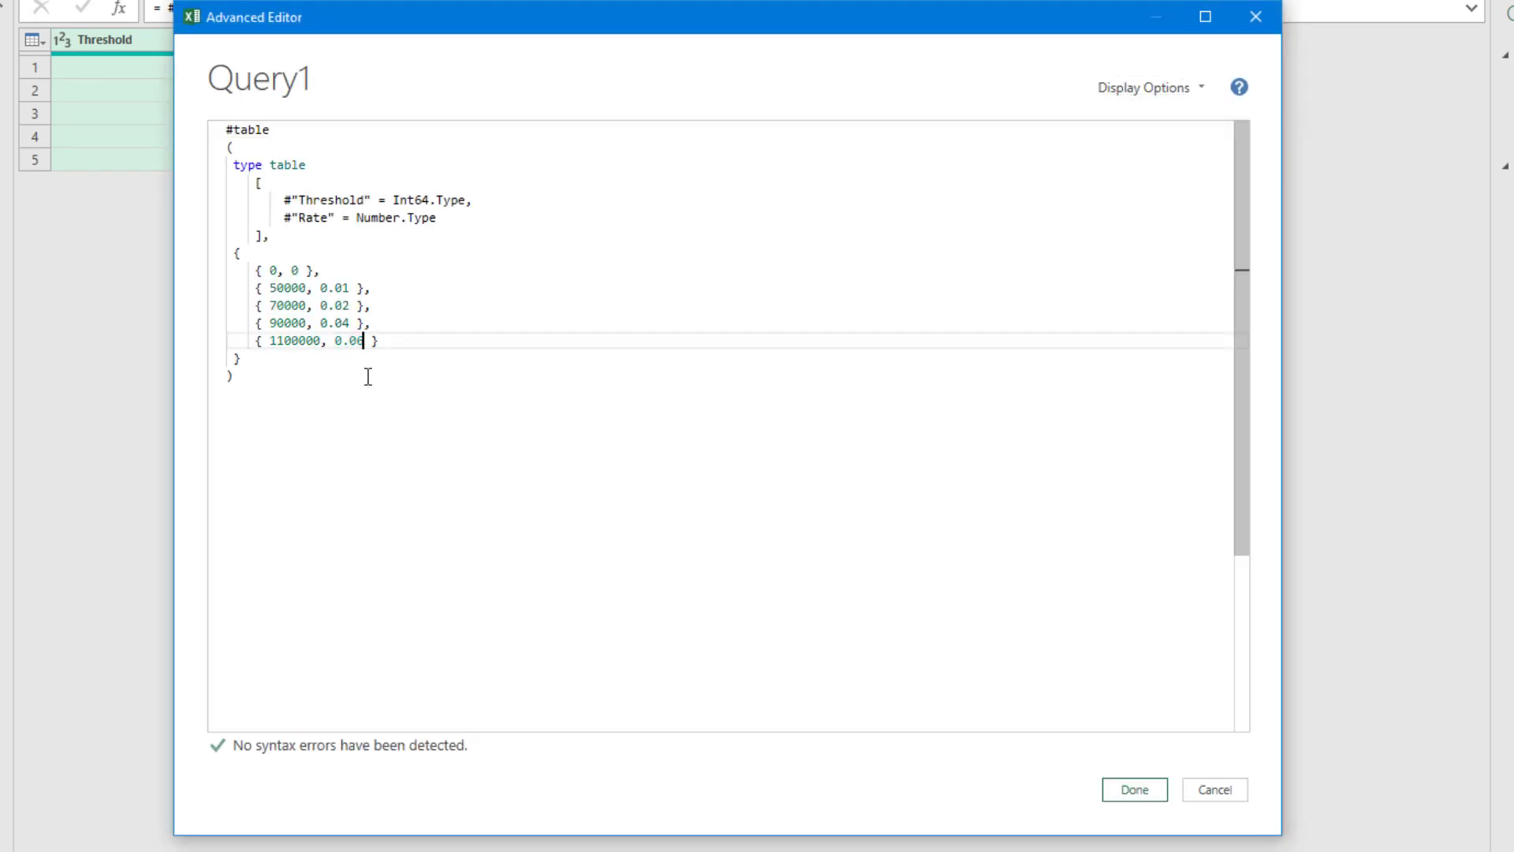
pyautogui.click(1127, 793)
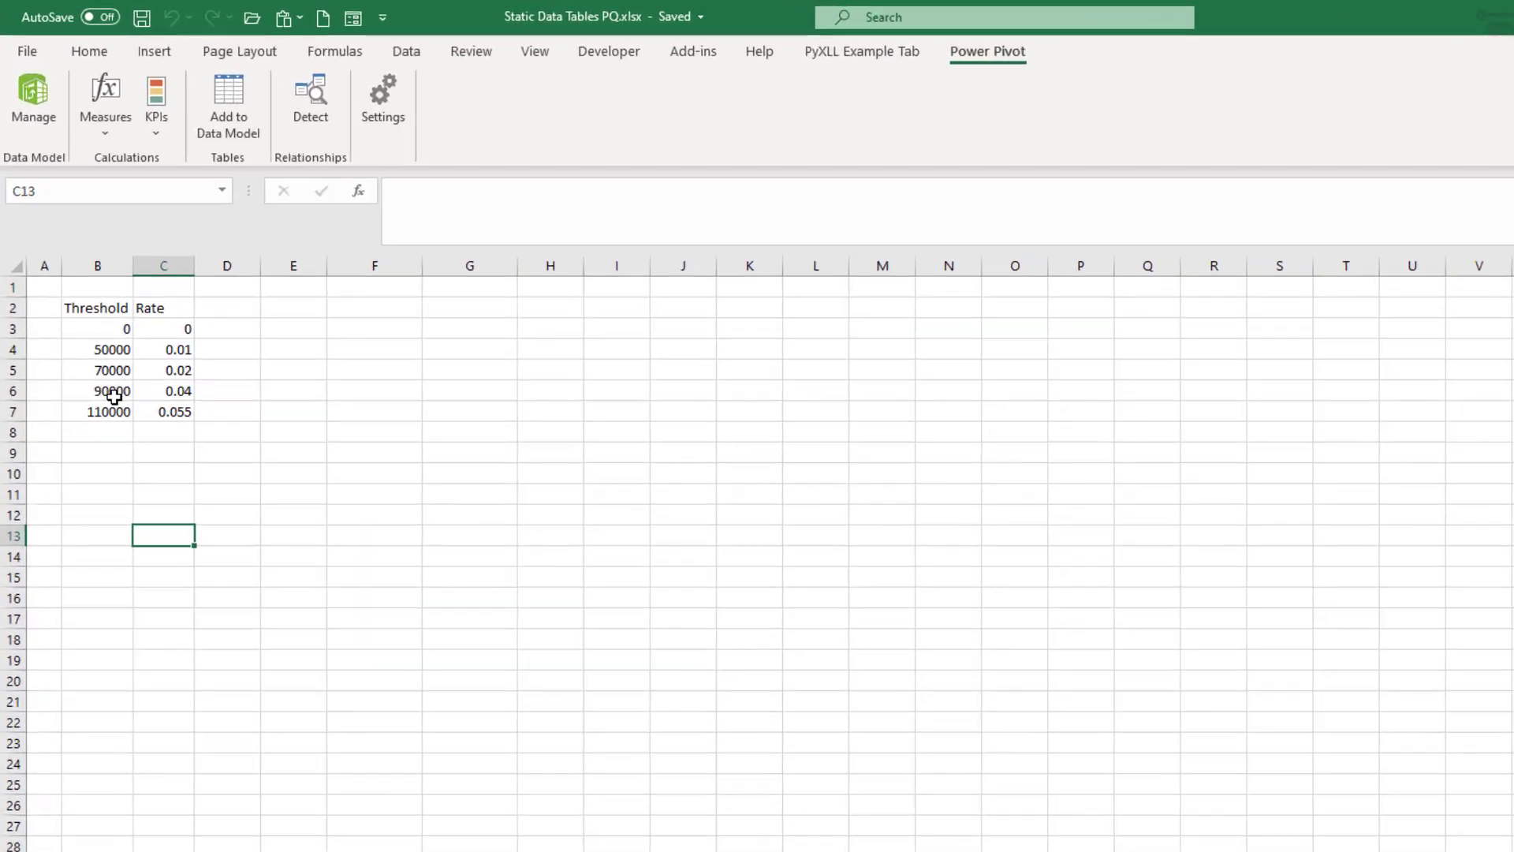
pyautogui.moveTo(92, 321); pyautogui.dragTo(170, 424)
pyautogui.hotkey('ctrl', 'c')
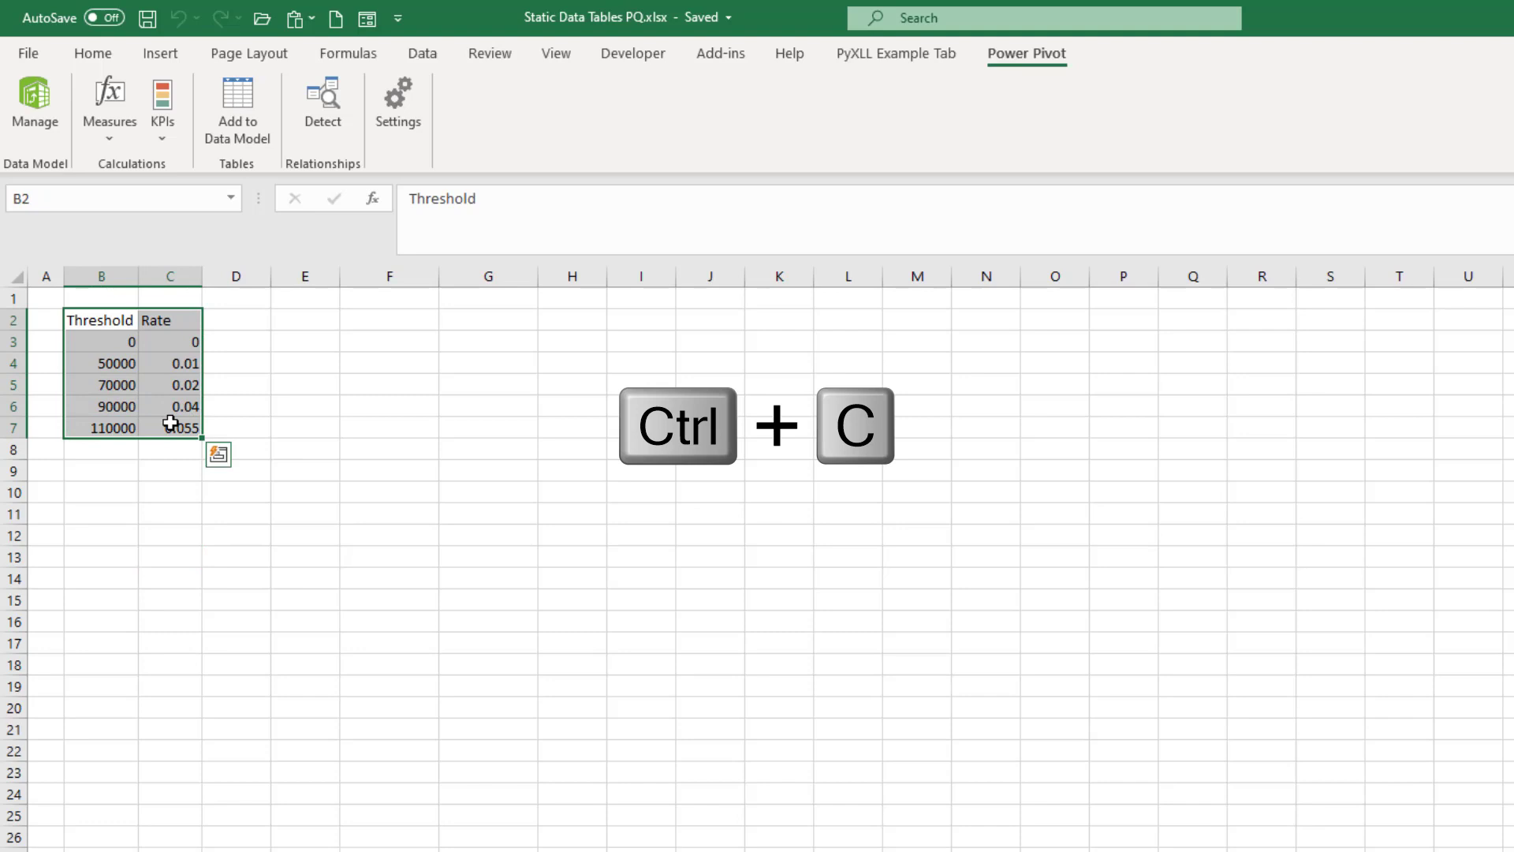
# - Paste the copied data into Power Pivot as table BonusRates, then close Power Pivot
pyautogui.click(36, 106)
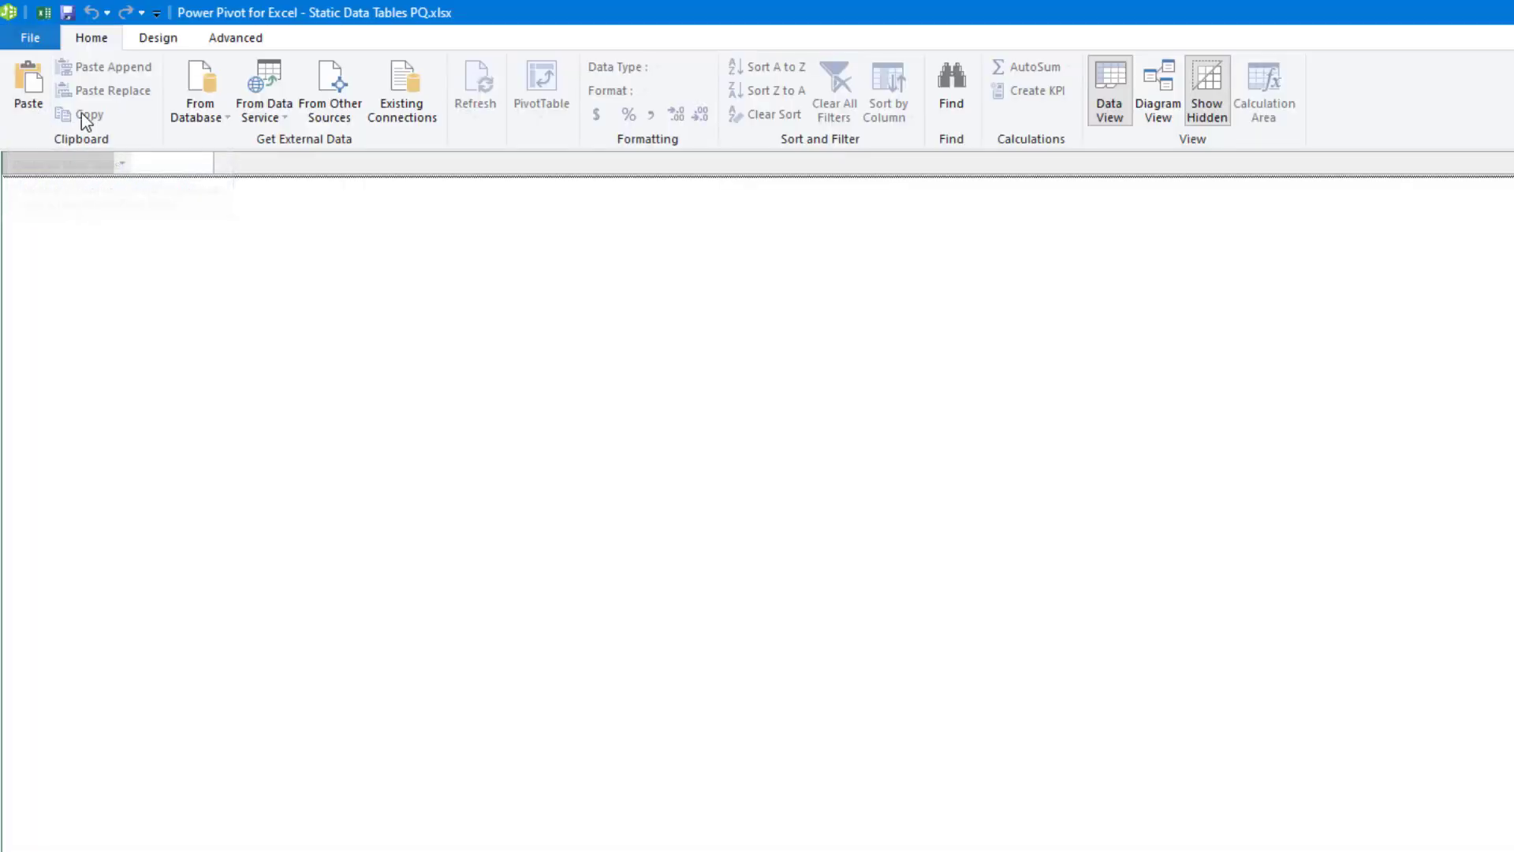
pyautogui.click(33, 90)
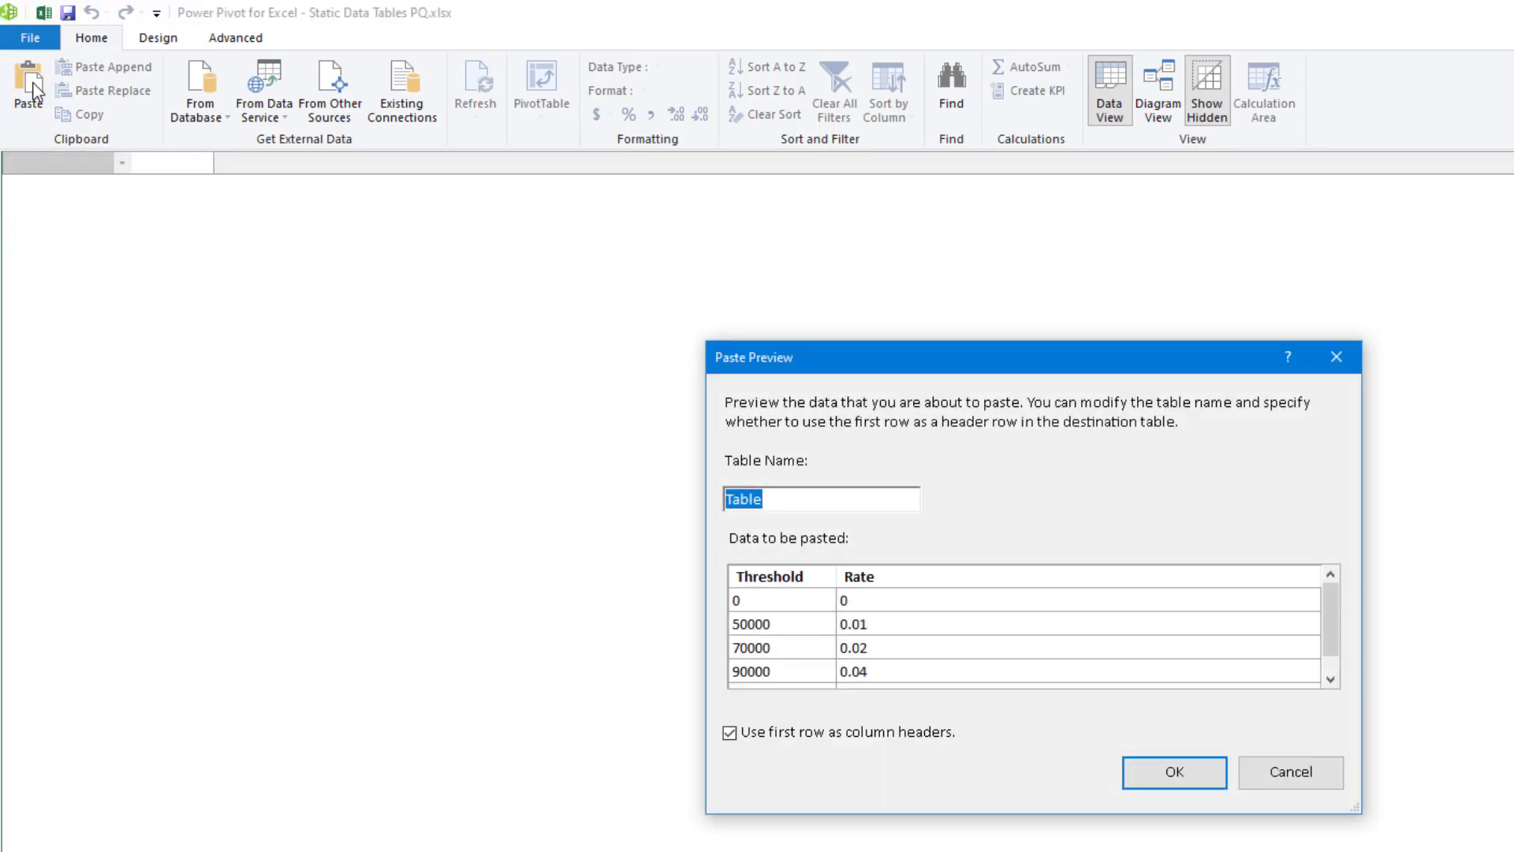
pyautogui.write('BonusRates')
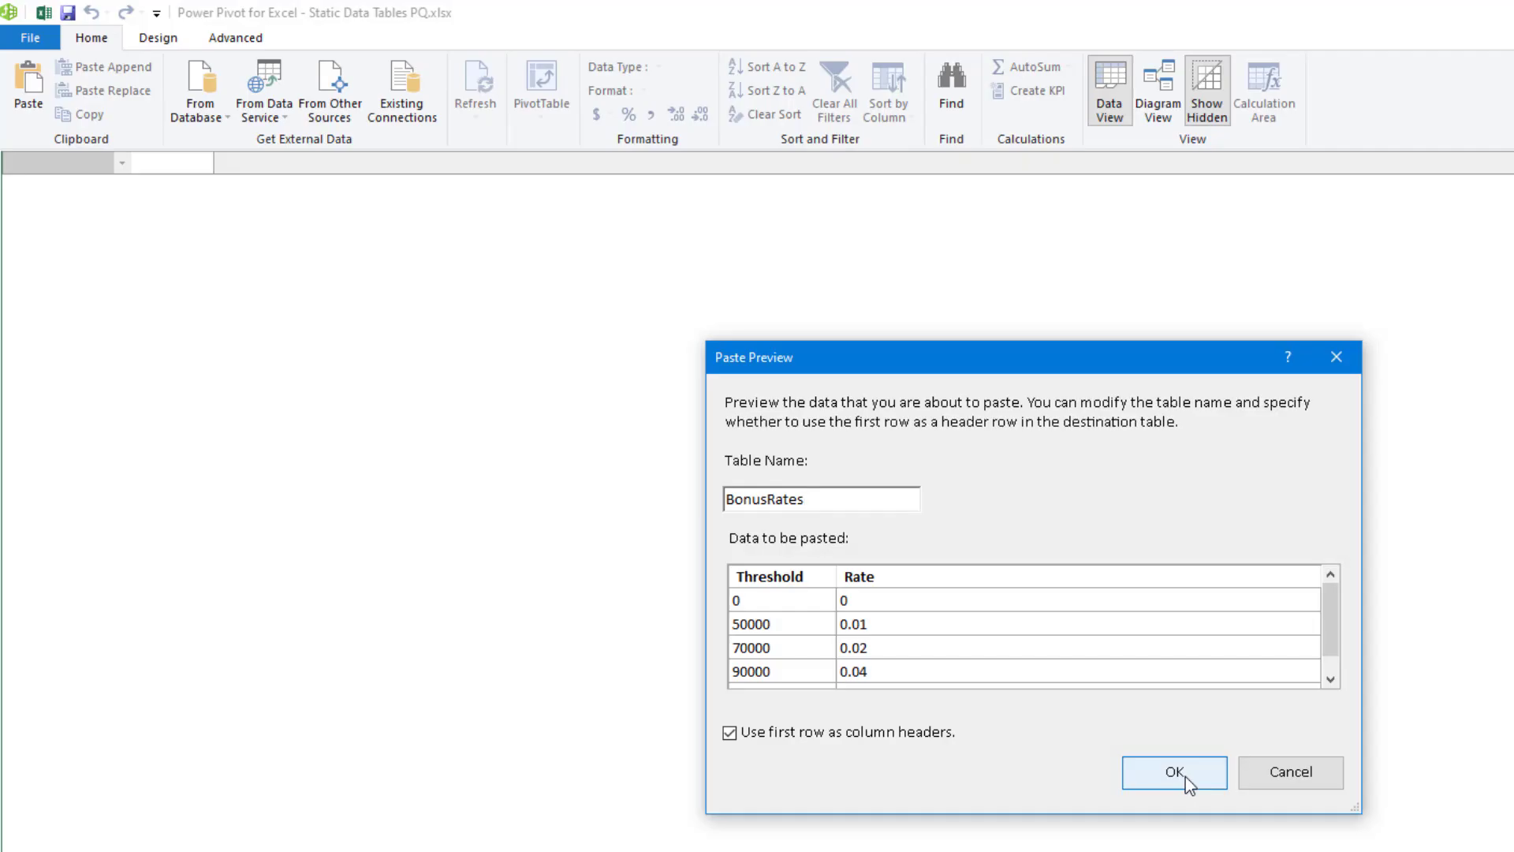
pyautogui.click(1185, 776)
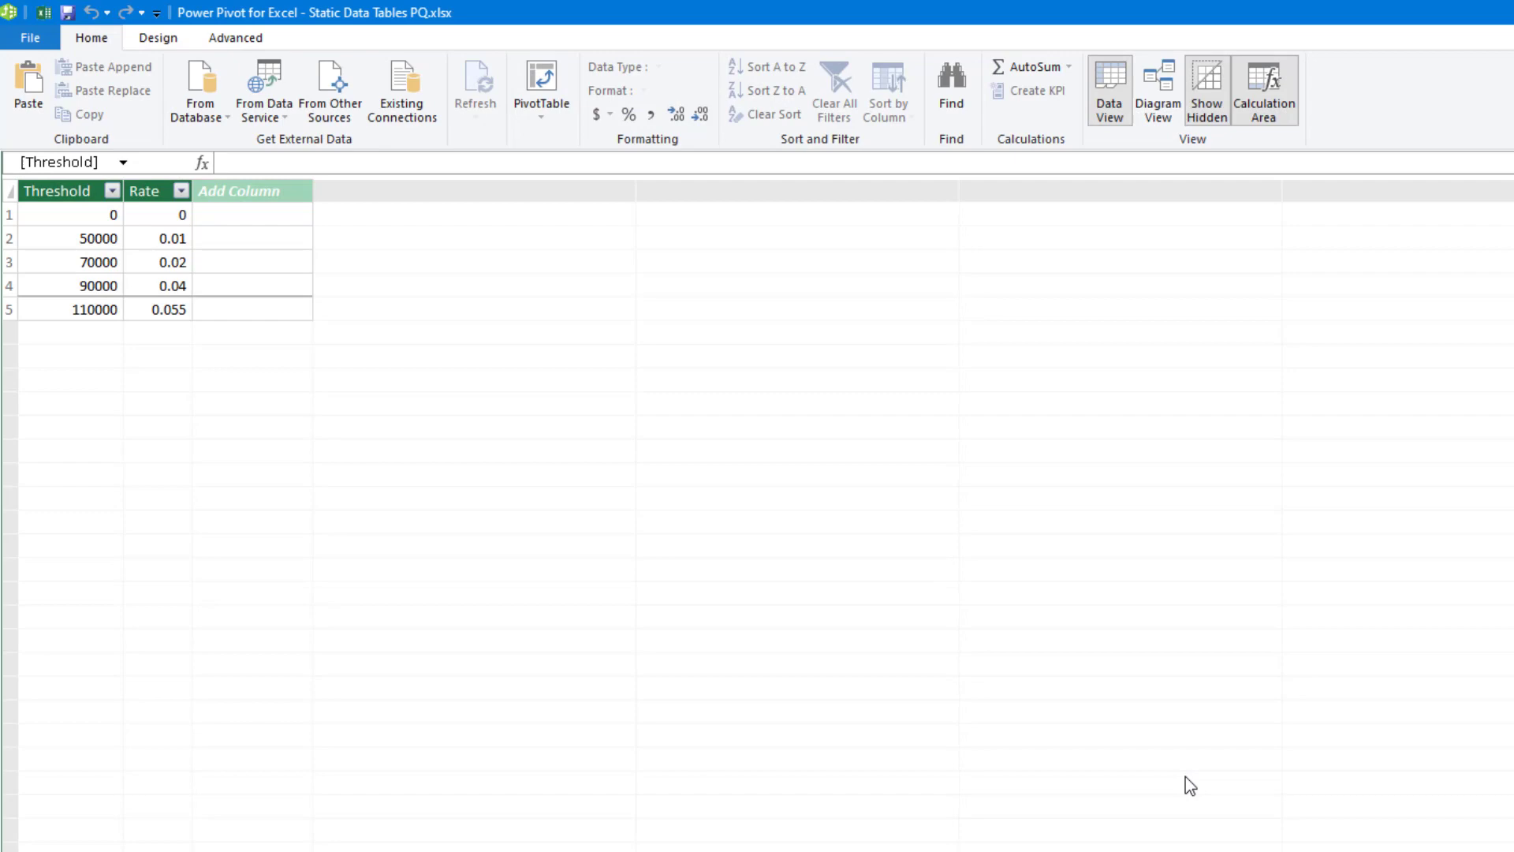
pyautogui.click(30, 37)
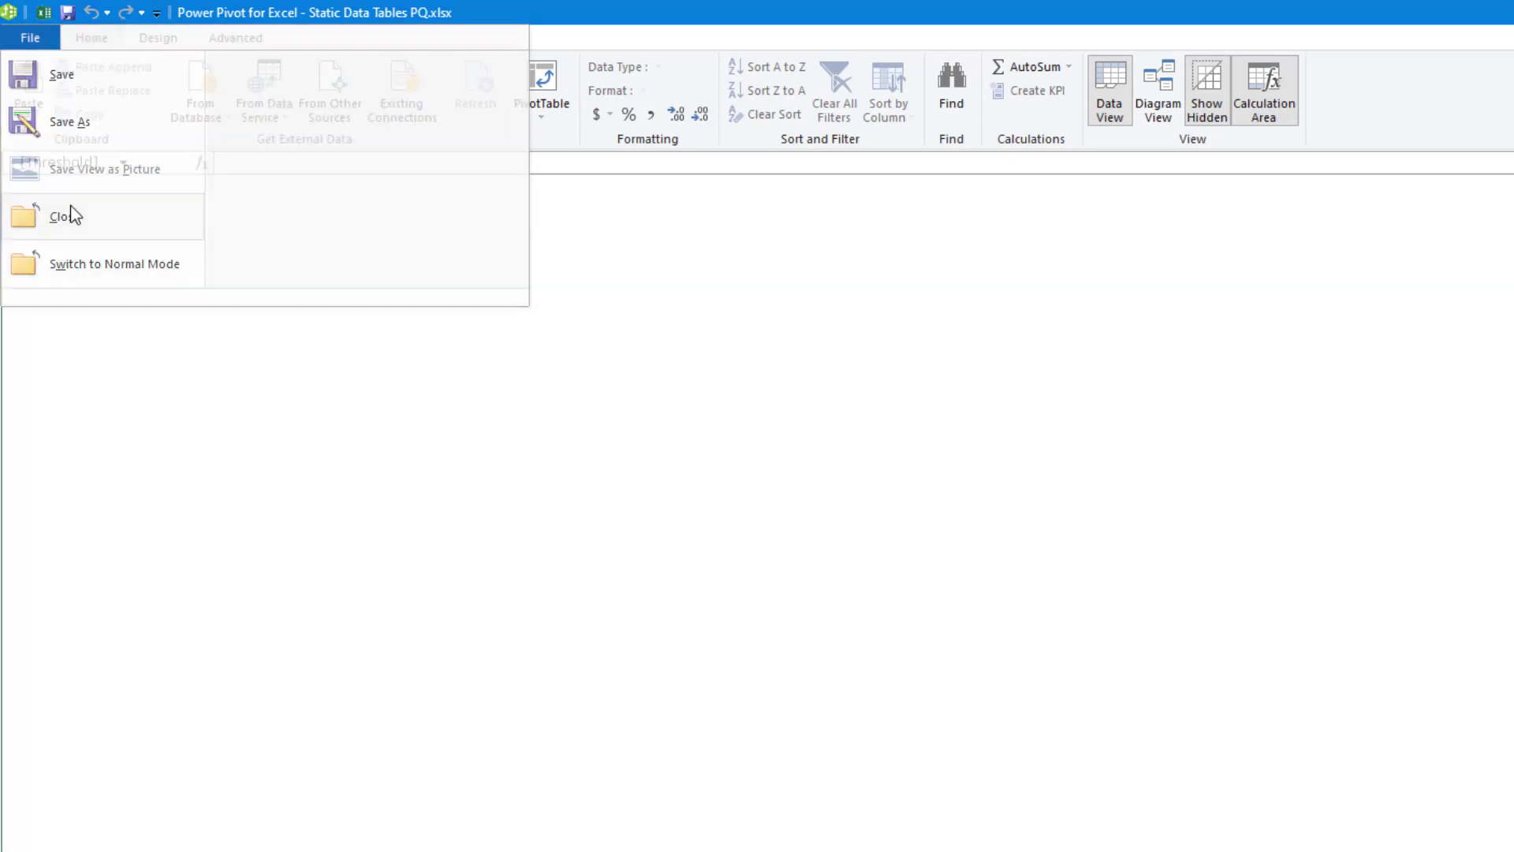
pyautogui.click(69, 206)
# - Insert an empty PivotTable at G4 from the workbook's Data Model and expand BonusRates in the field list
pyautogui.click(470, 365)
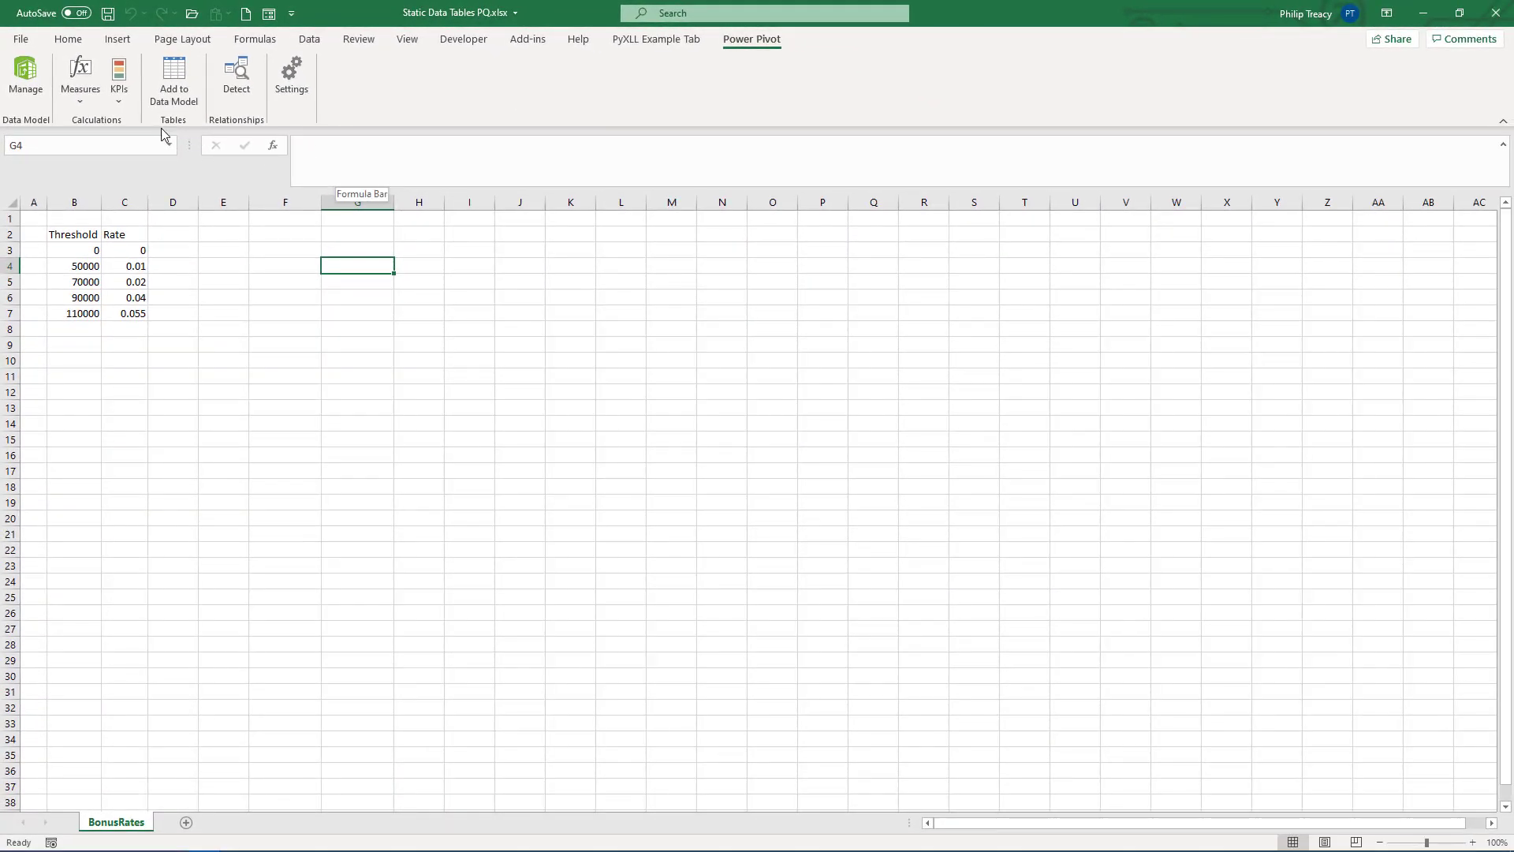
pyautogui.click(117, 39)
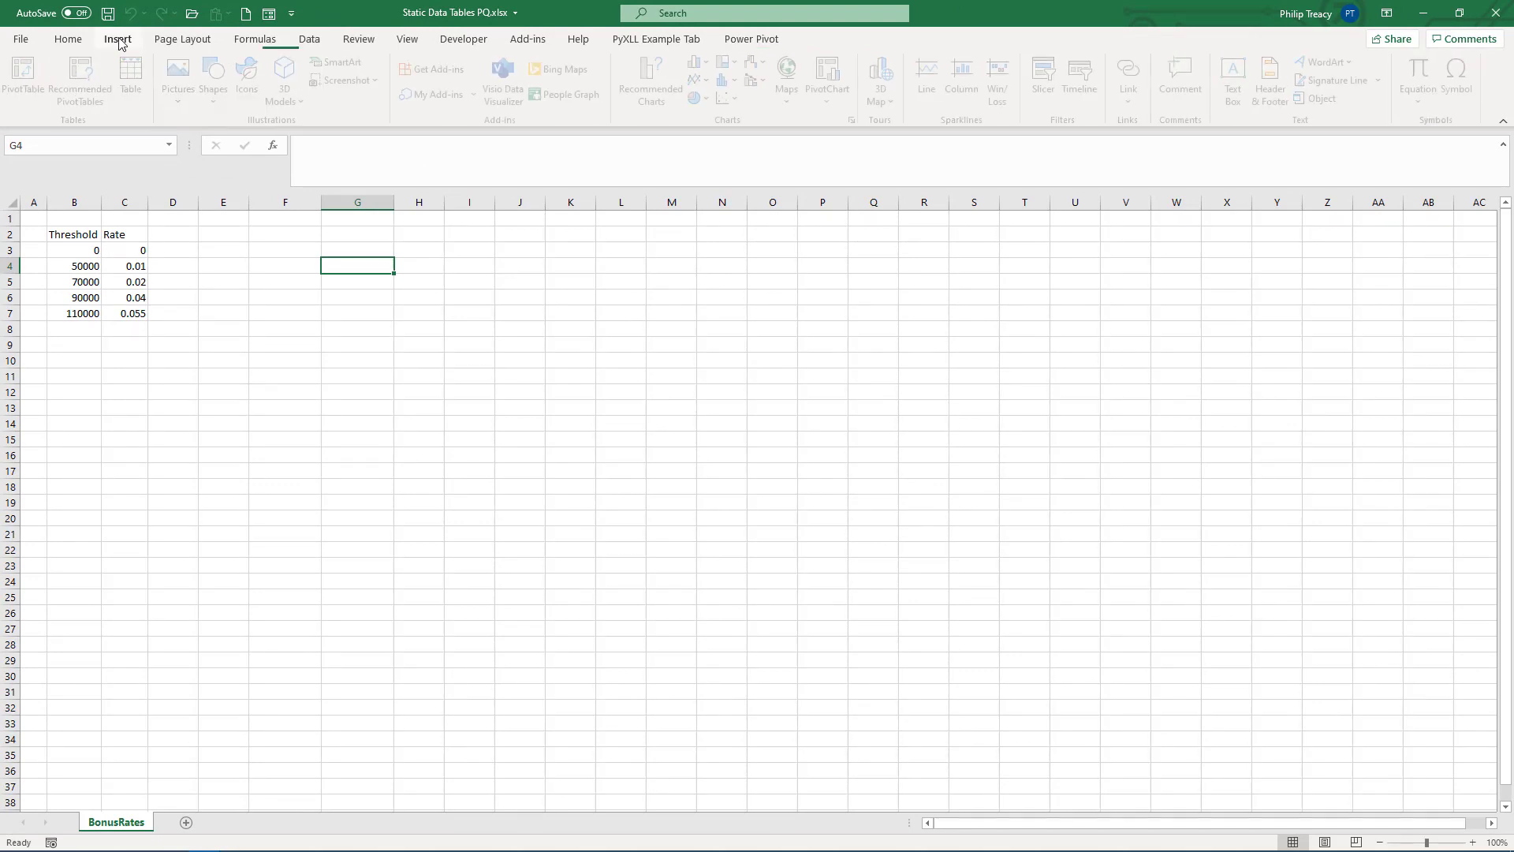
pyautogui.click(26, 82)
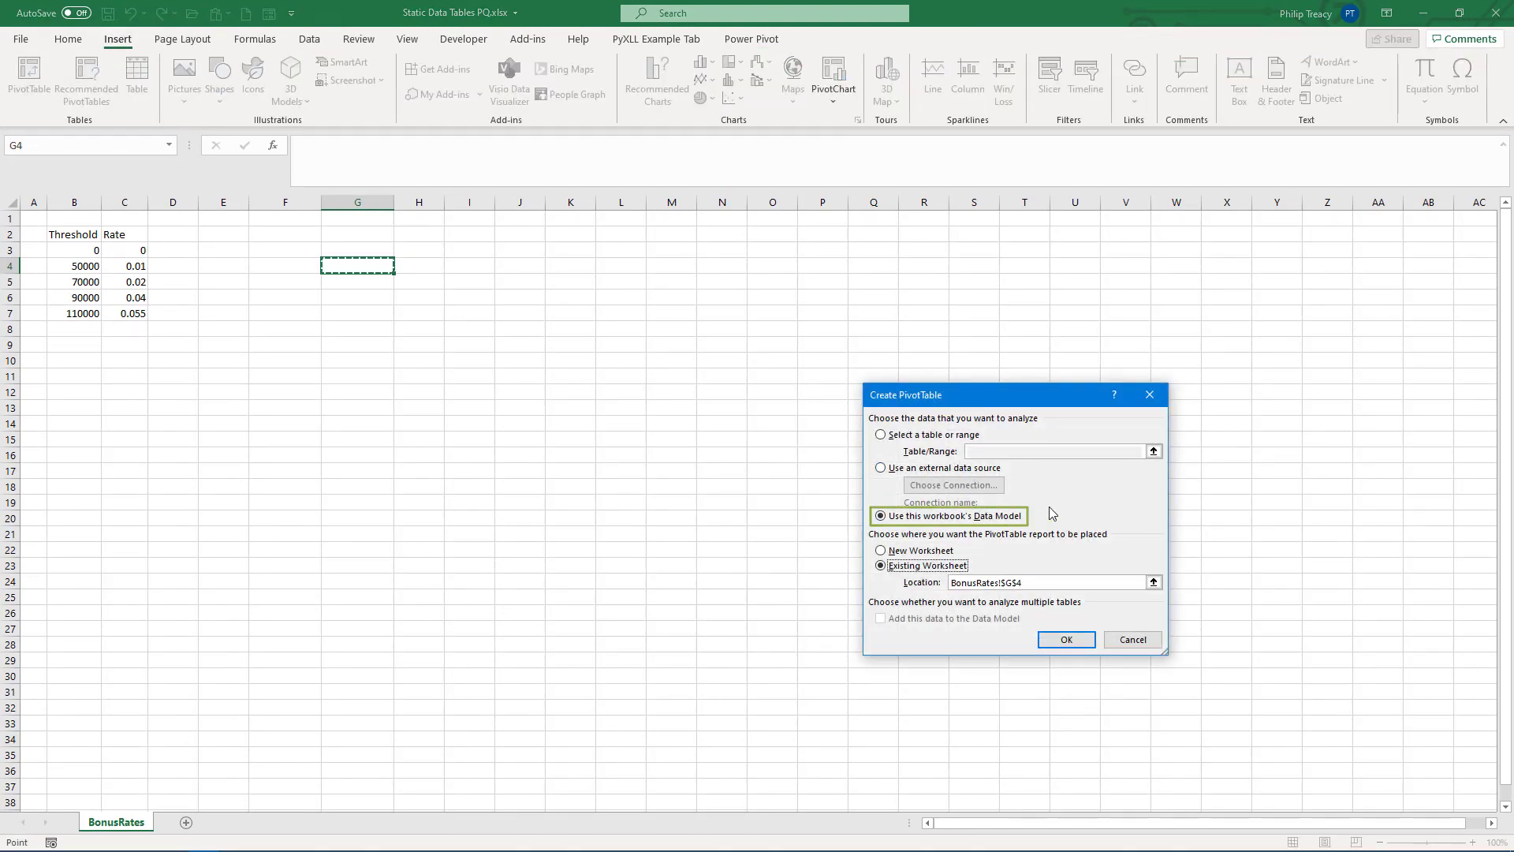
pyautogui.click(1065, 640)
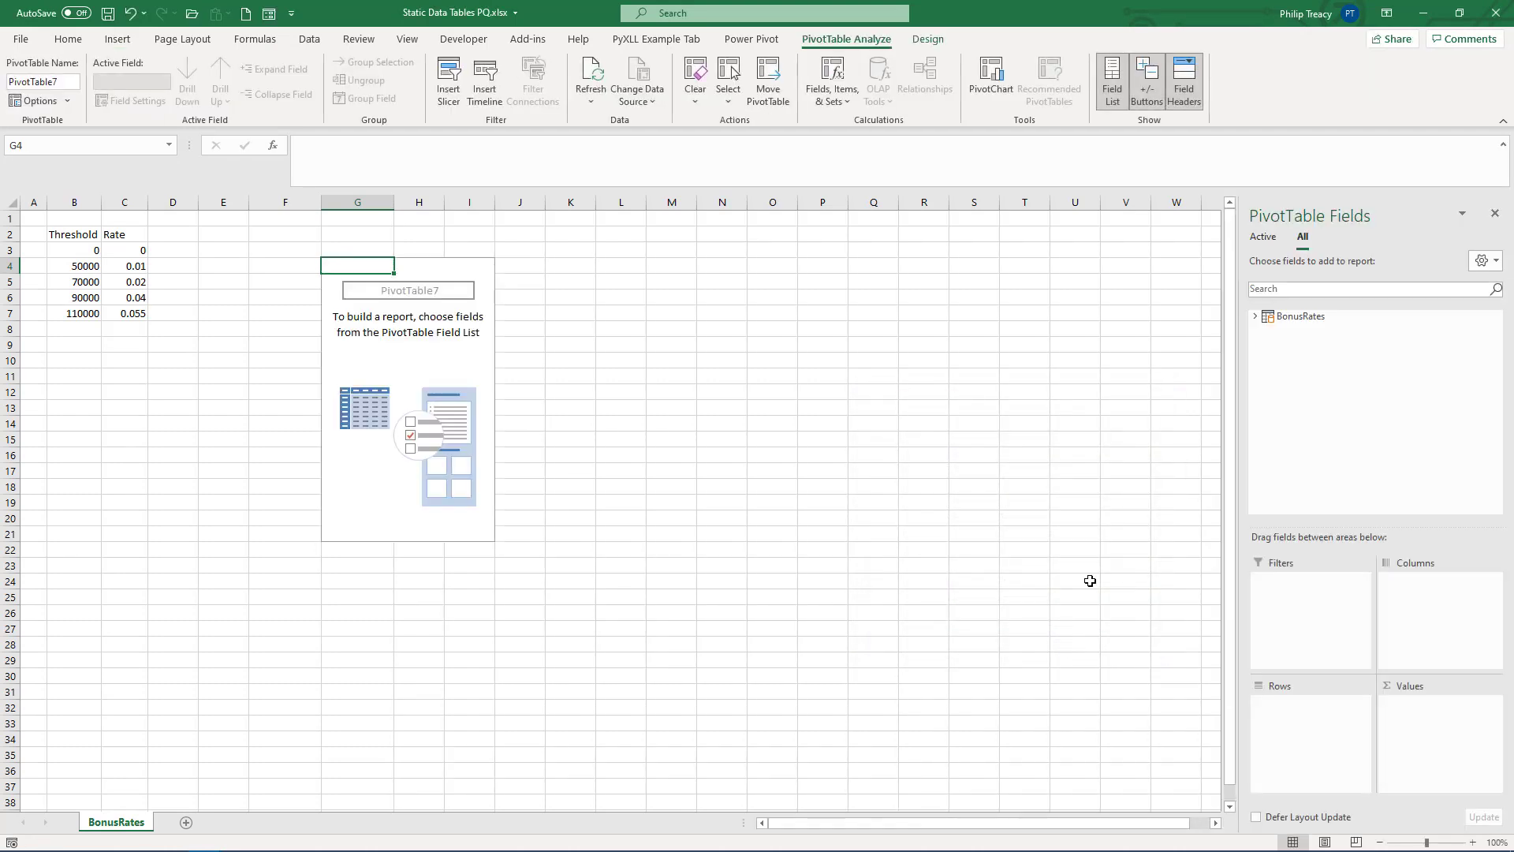
pyautogui.click(1257, 317)
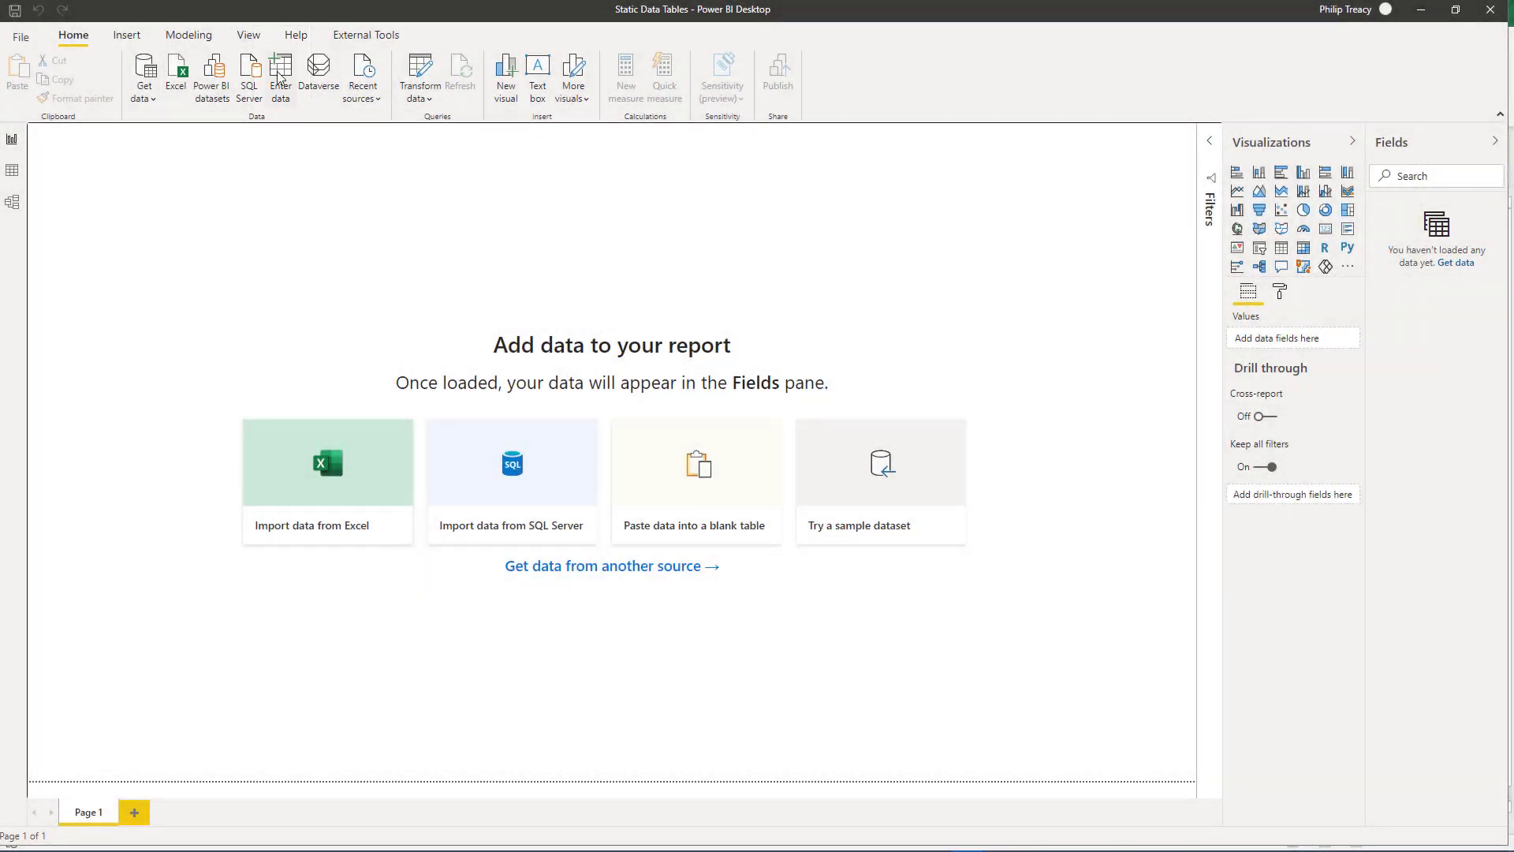
# - Start an Enter Data table with column headers Alpha and Bravo
pyautogui.click(280, 78)
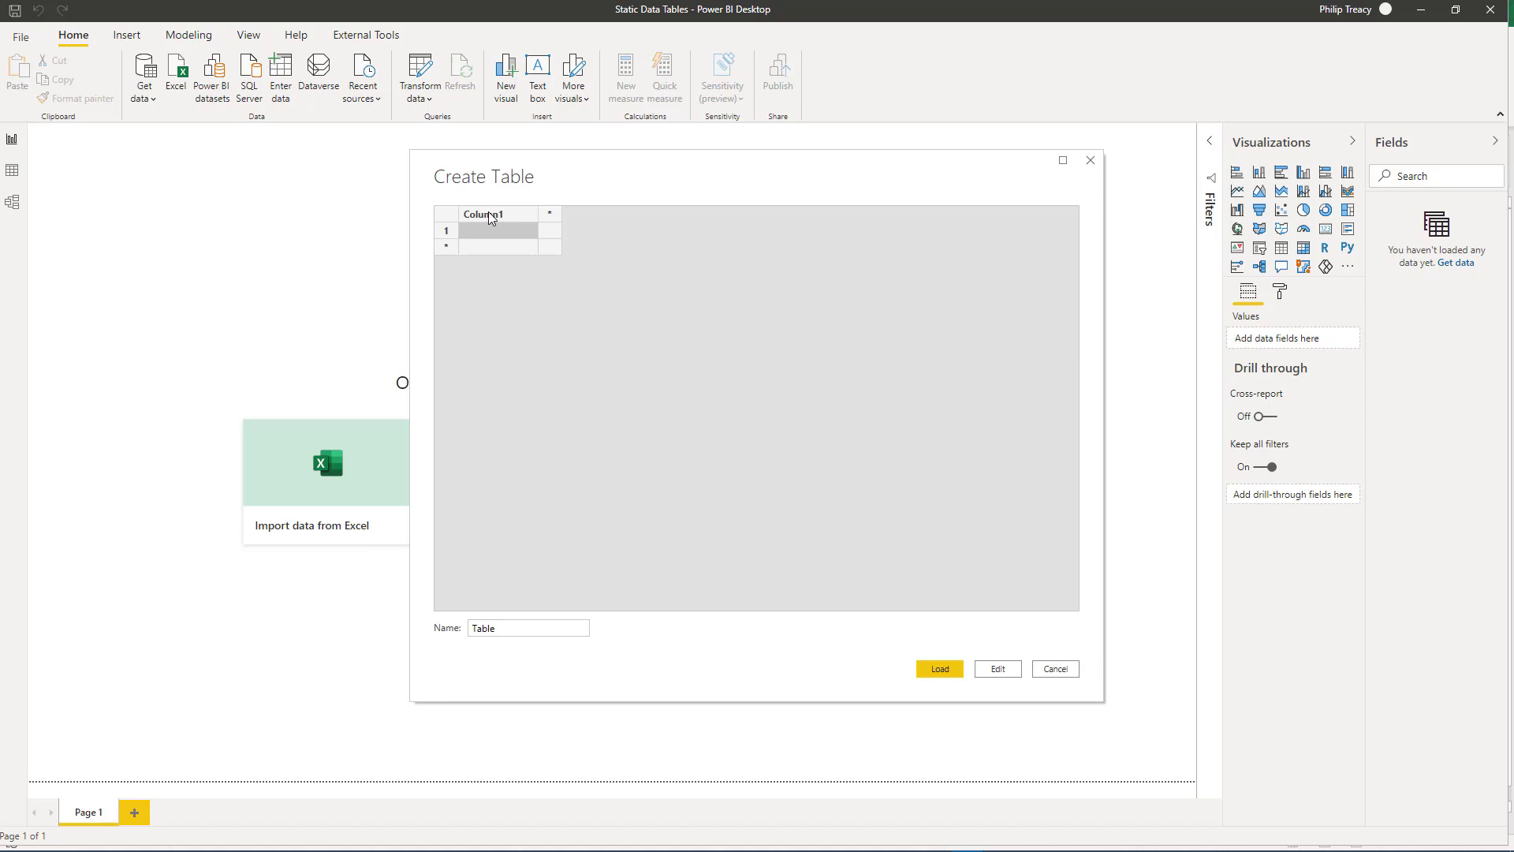
pyautogui.doubleClick(490, 216)
pyautogui.write('Alpha')
pyautogui.press('Tab')
pyautogui.write('B')
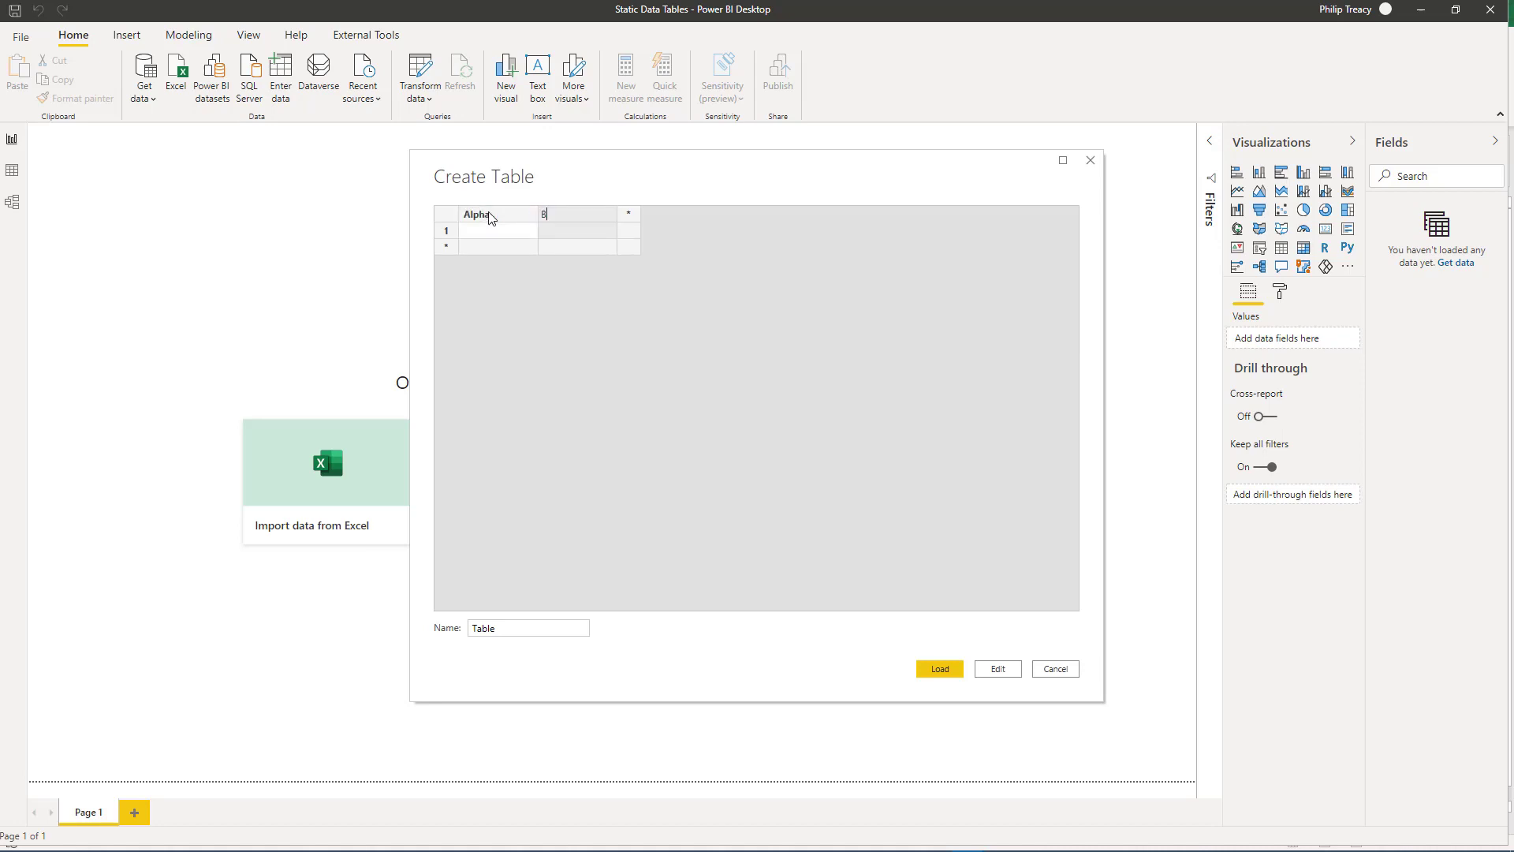
pyautogui.write('ravo')
pyautogui.press('Return')
# - Enter the rows 1/9, 2/8, 3/7 and delete the extra rows 4 and 5
pyautogui.press('Left')
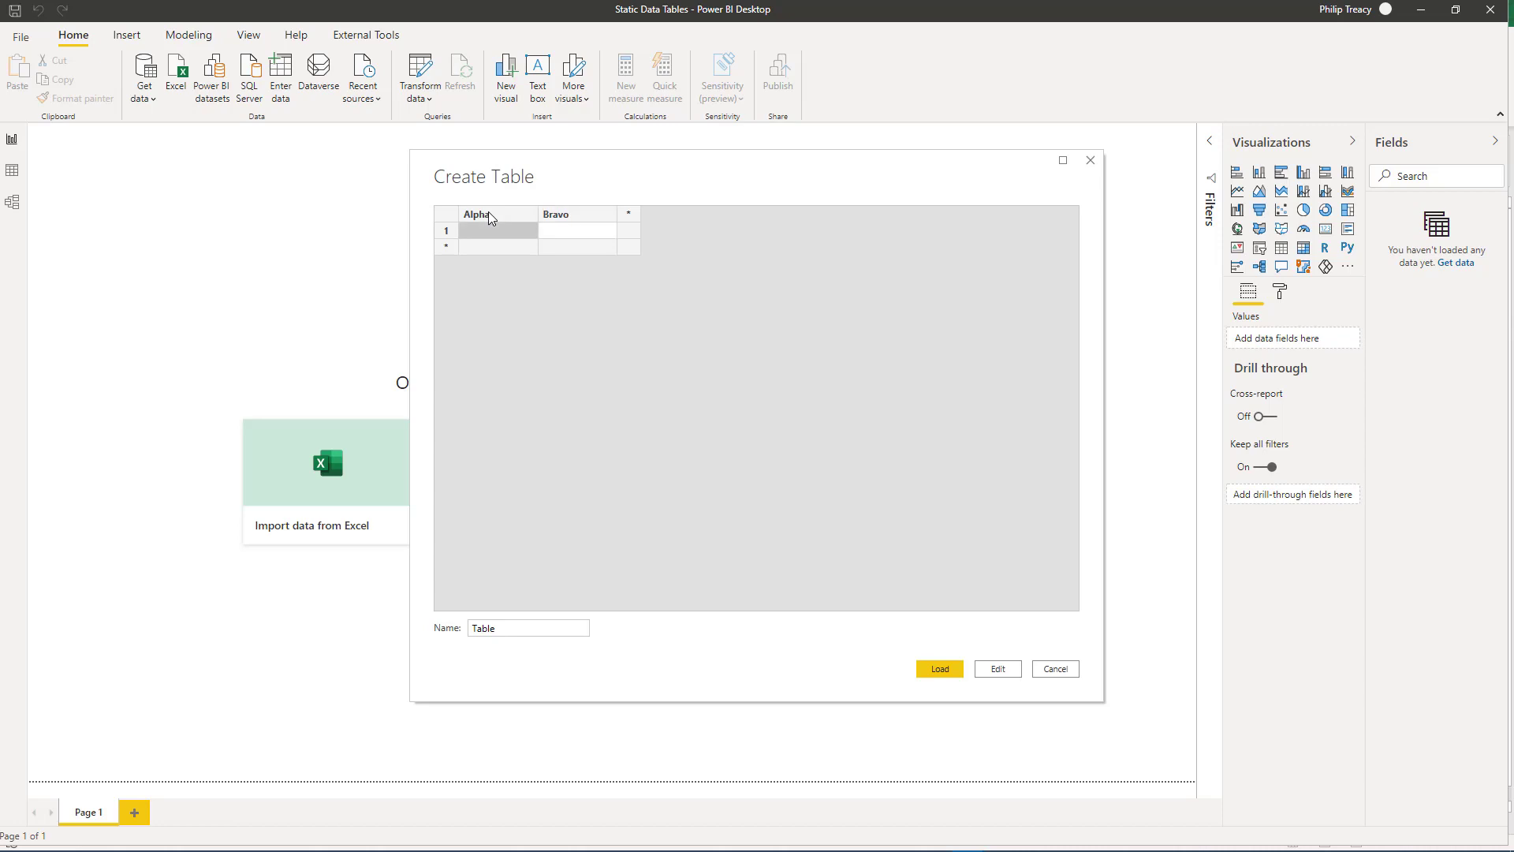
pyautogui.write('1\t 2\t8 3\t7 4\t6 5\t5')
pyautogui.write('9')
pyautogui.moveTo(446, 280); pyautogui.dragTo(451, 307)
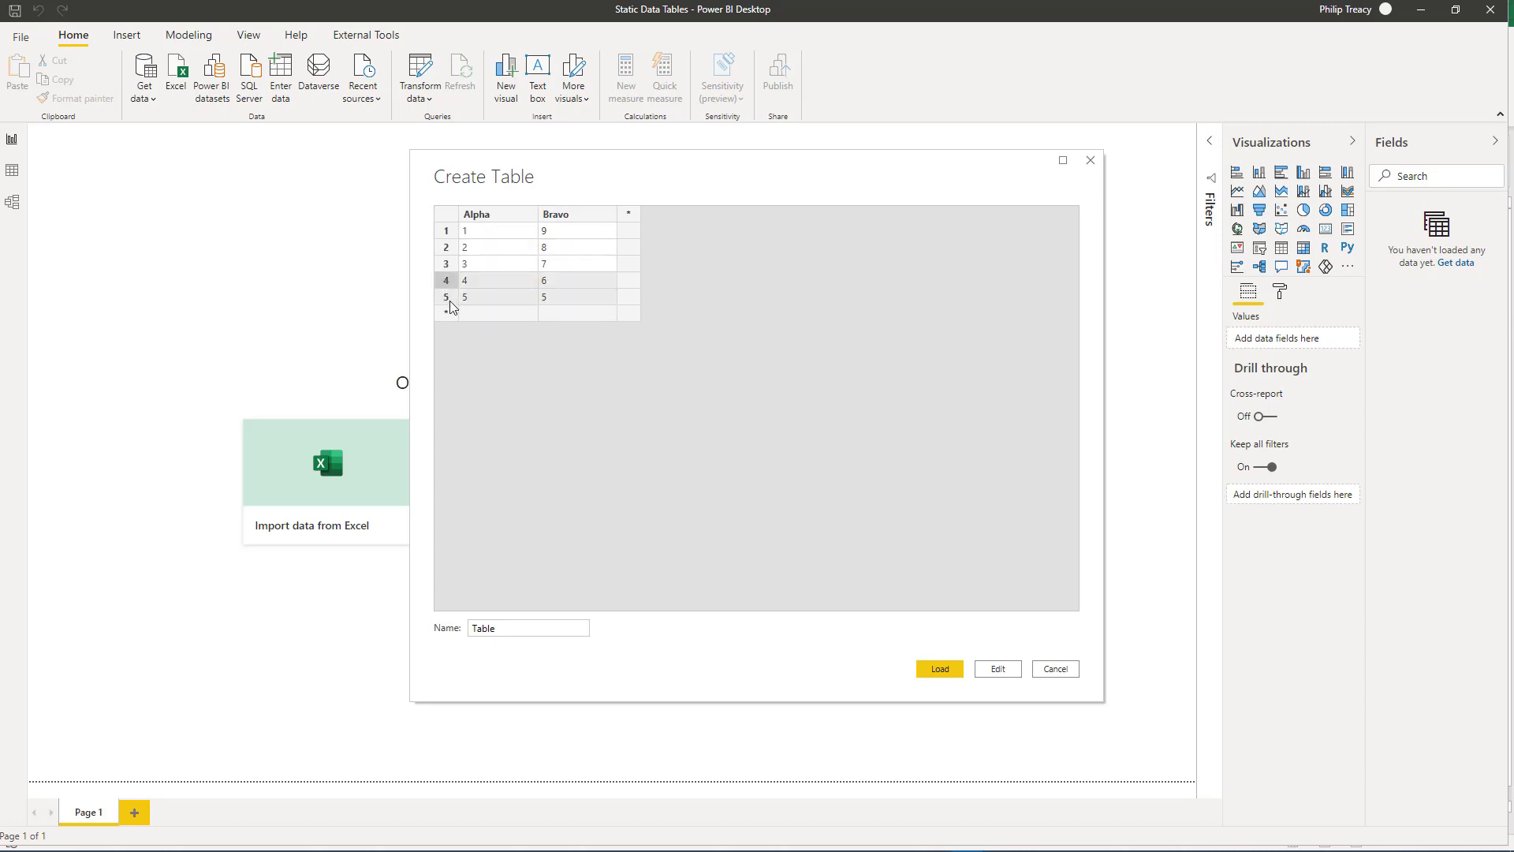
pyautogui.press('Delete')
pyautogui.click(471, 215)
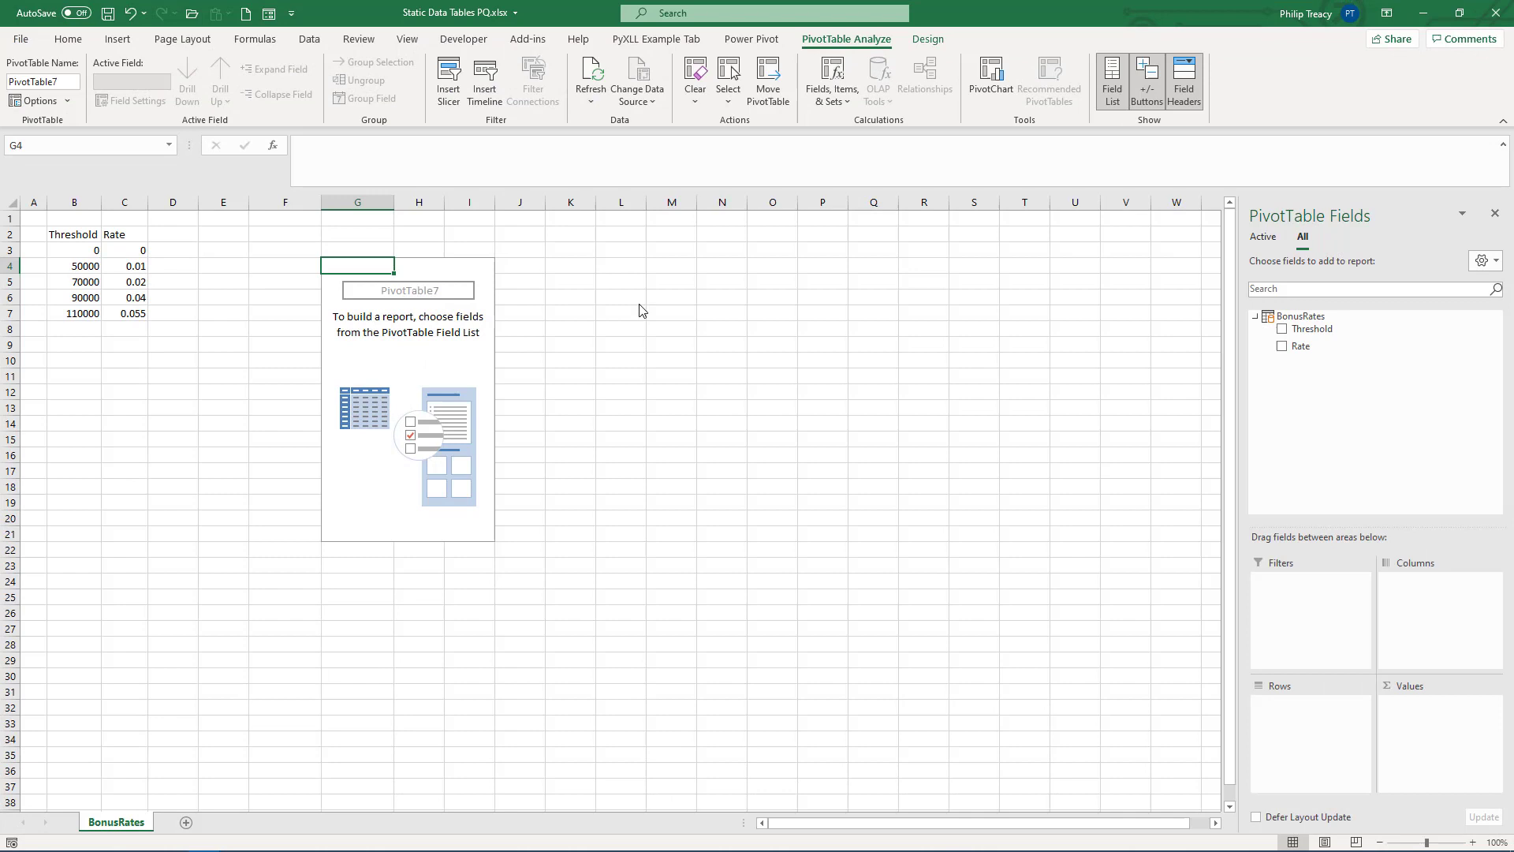
# - Select B2:C7 on the BonusRates sheet and copy it
pyautogui.moveTo(71, 234); pyautogui.dragTo(121, 312)
pyautogui.hotkey('ctrl', 'c')
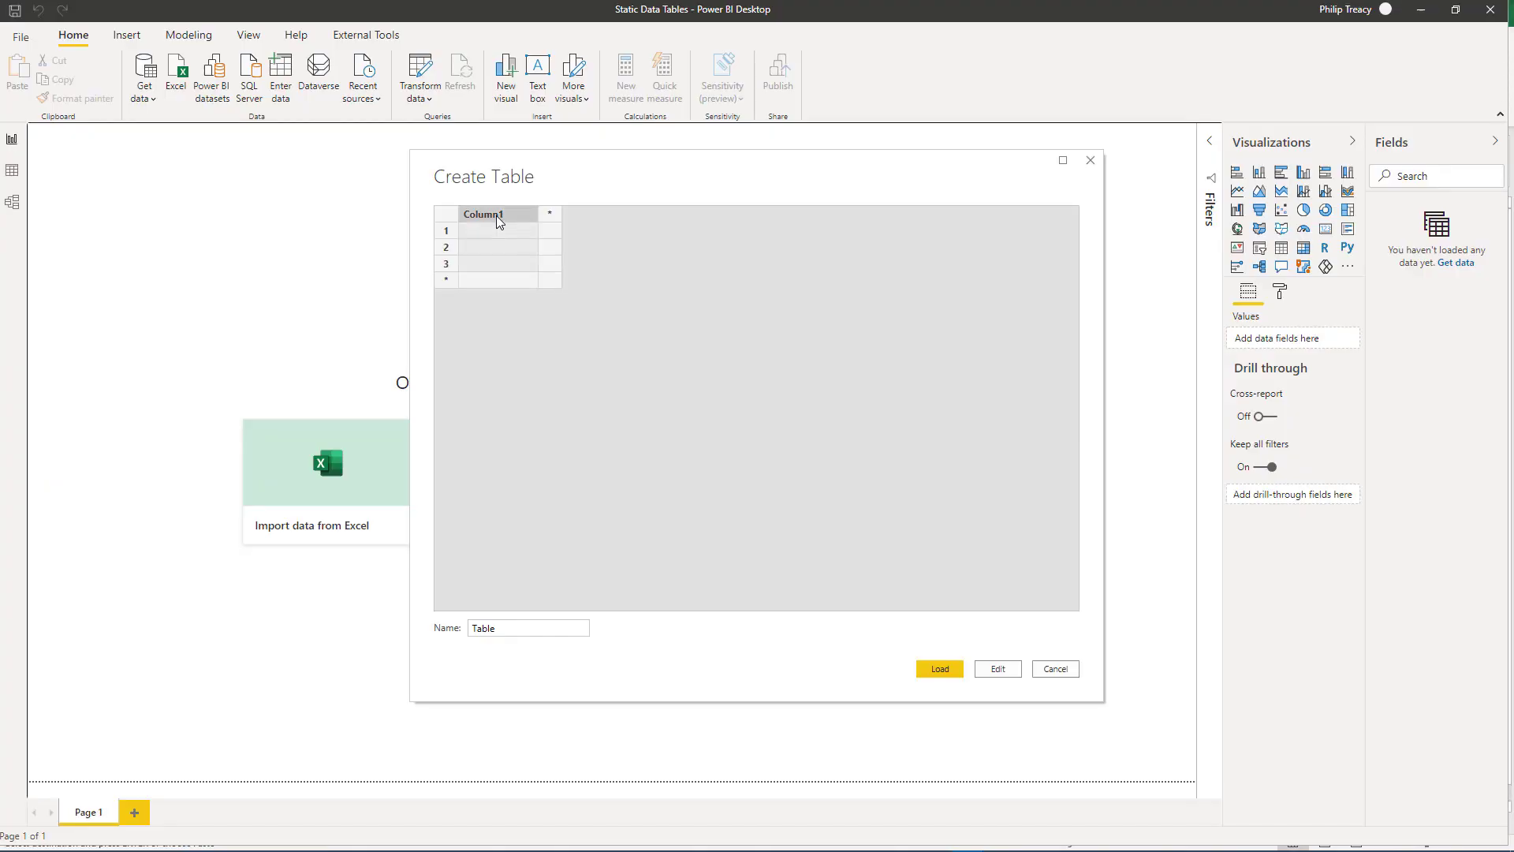
# - Paste the Threshold/Rate data into Create Table, name it BonusRates, and load it
pyautogui.hotkey('ctrl', 'v')
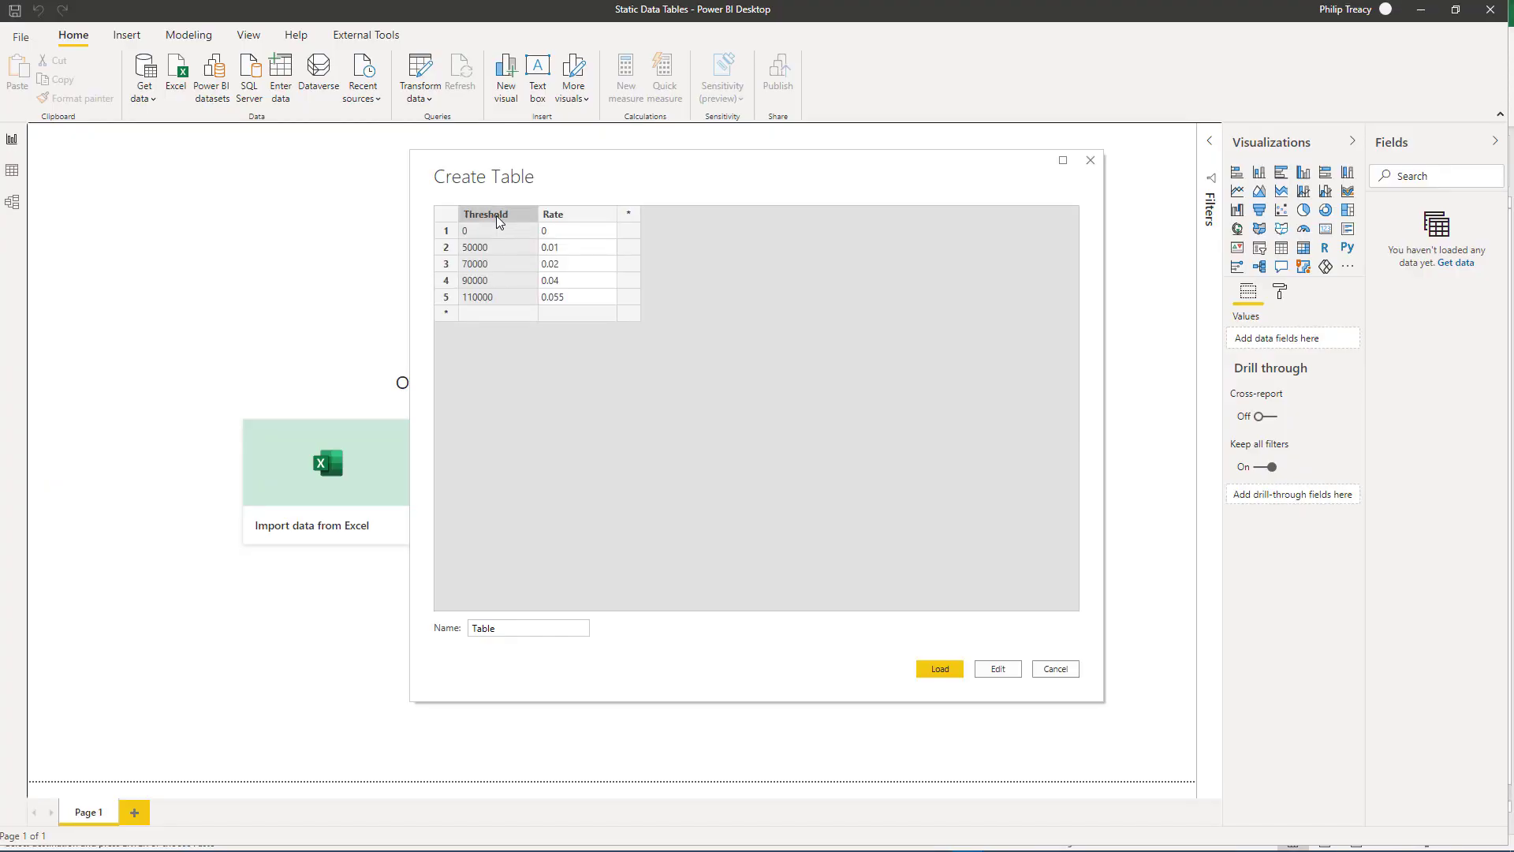
pyautogui.doubleClick(516, 629)
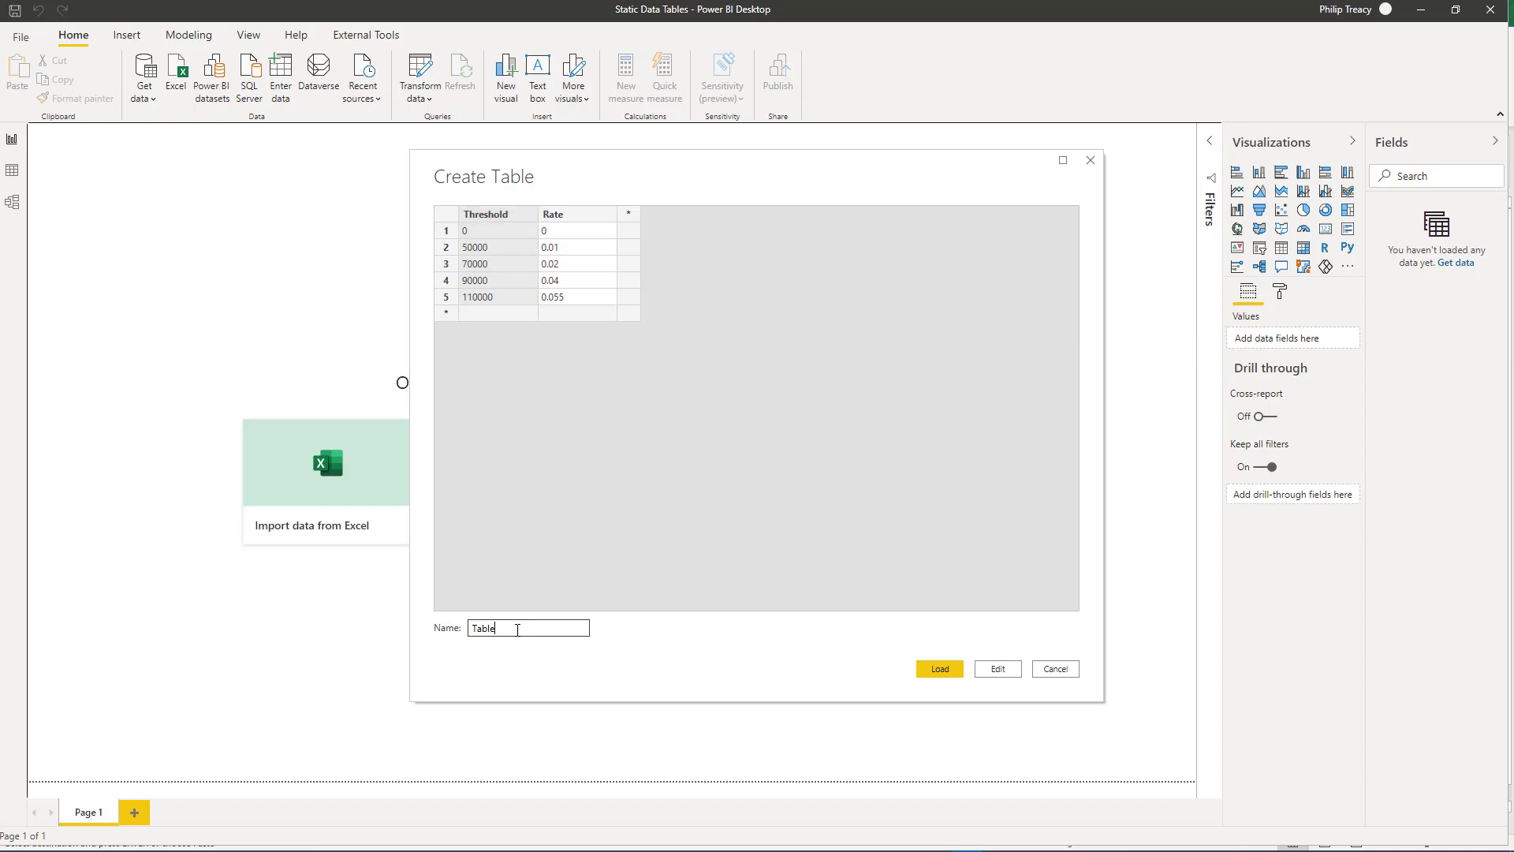
pyautogui.write('BonusRat')
pyautogui.click(938, 668)
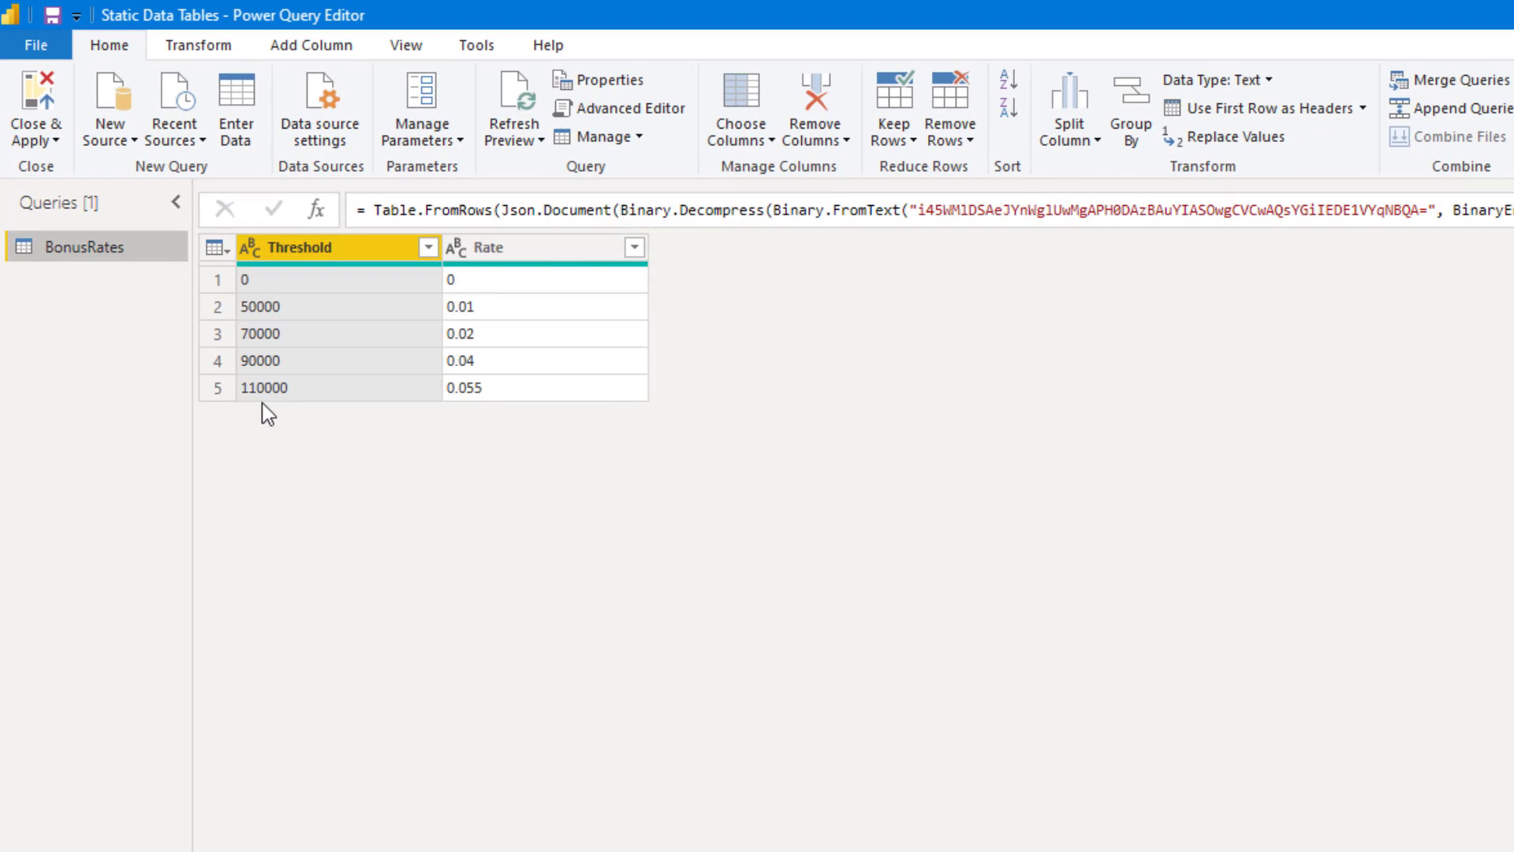
# - Set Threshold's type to Whole Number and Rate's type to Decimal Number
pyautogui.click(253, 248)
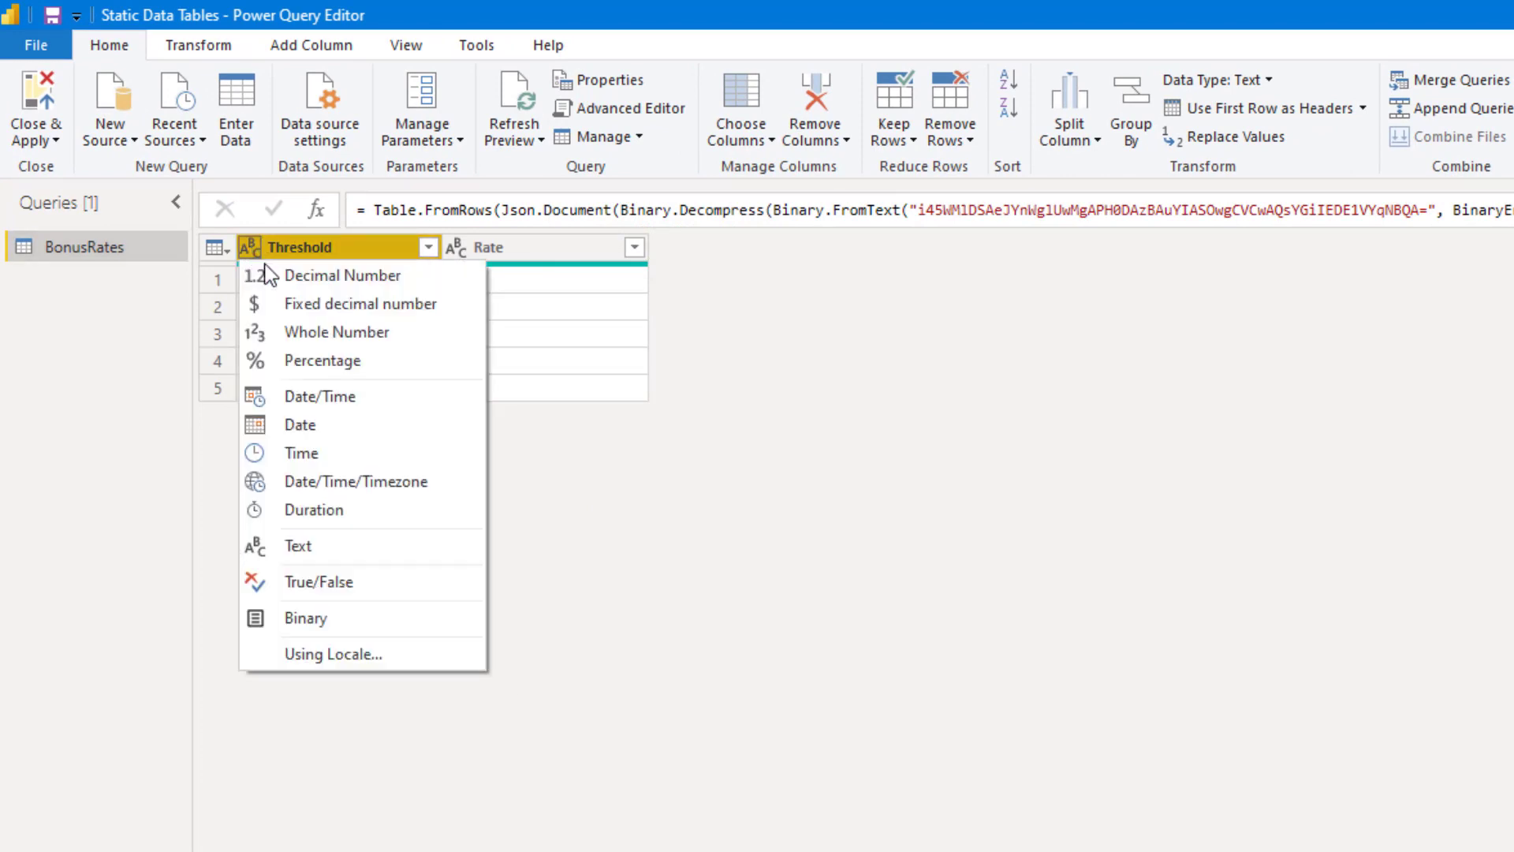
pyautogui.click(314, 336)
pyautogui.click(456, 246)
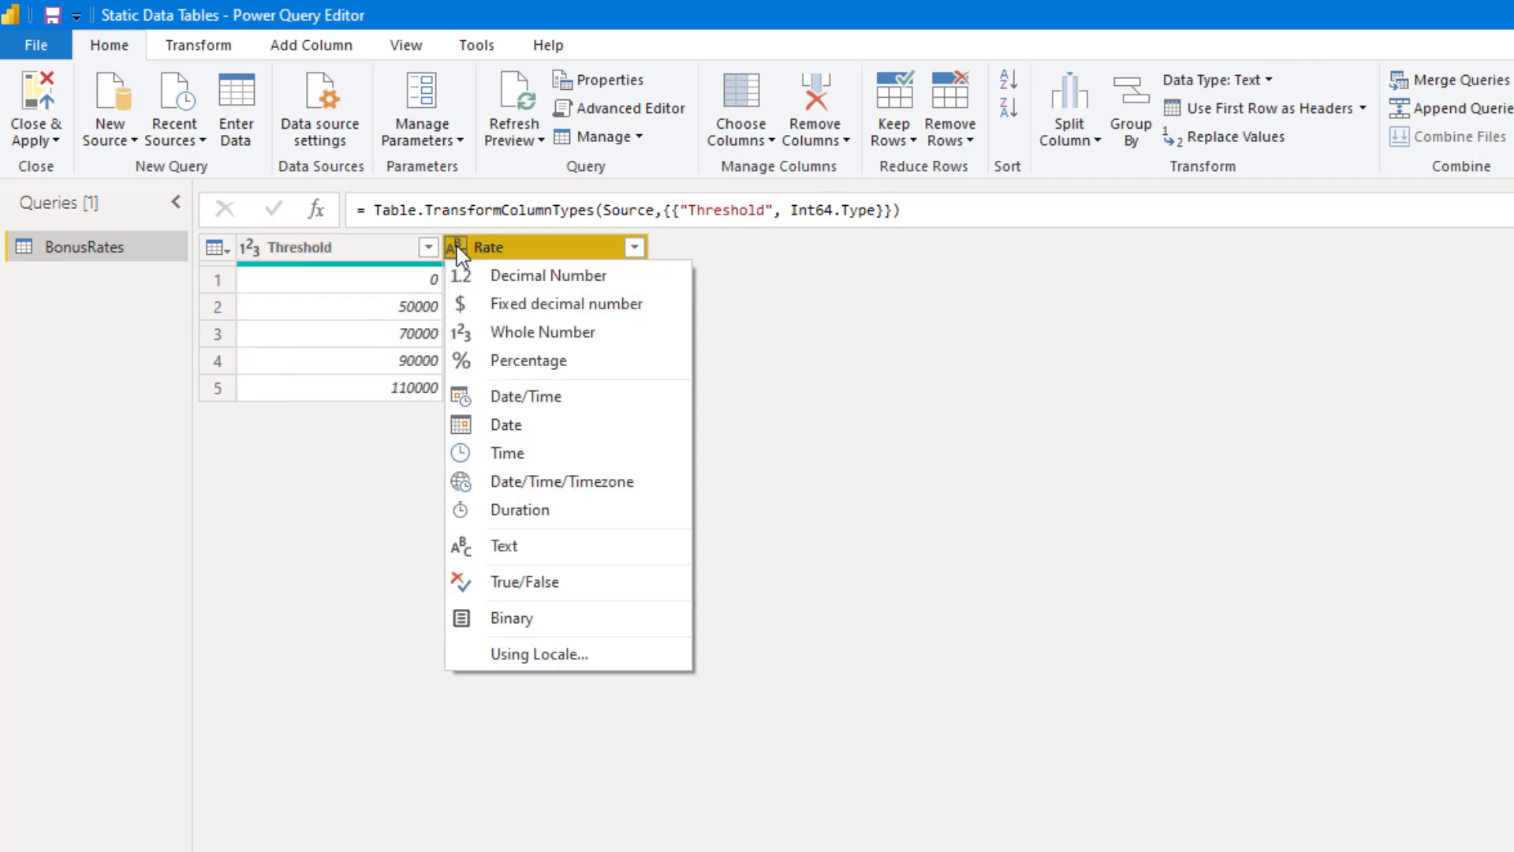
pyautogui.click(523, 279)
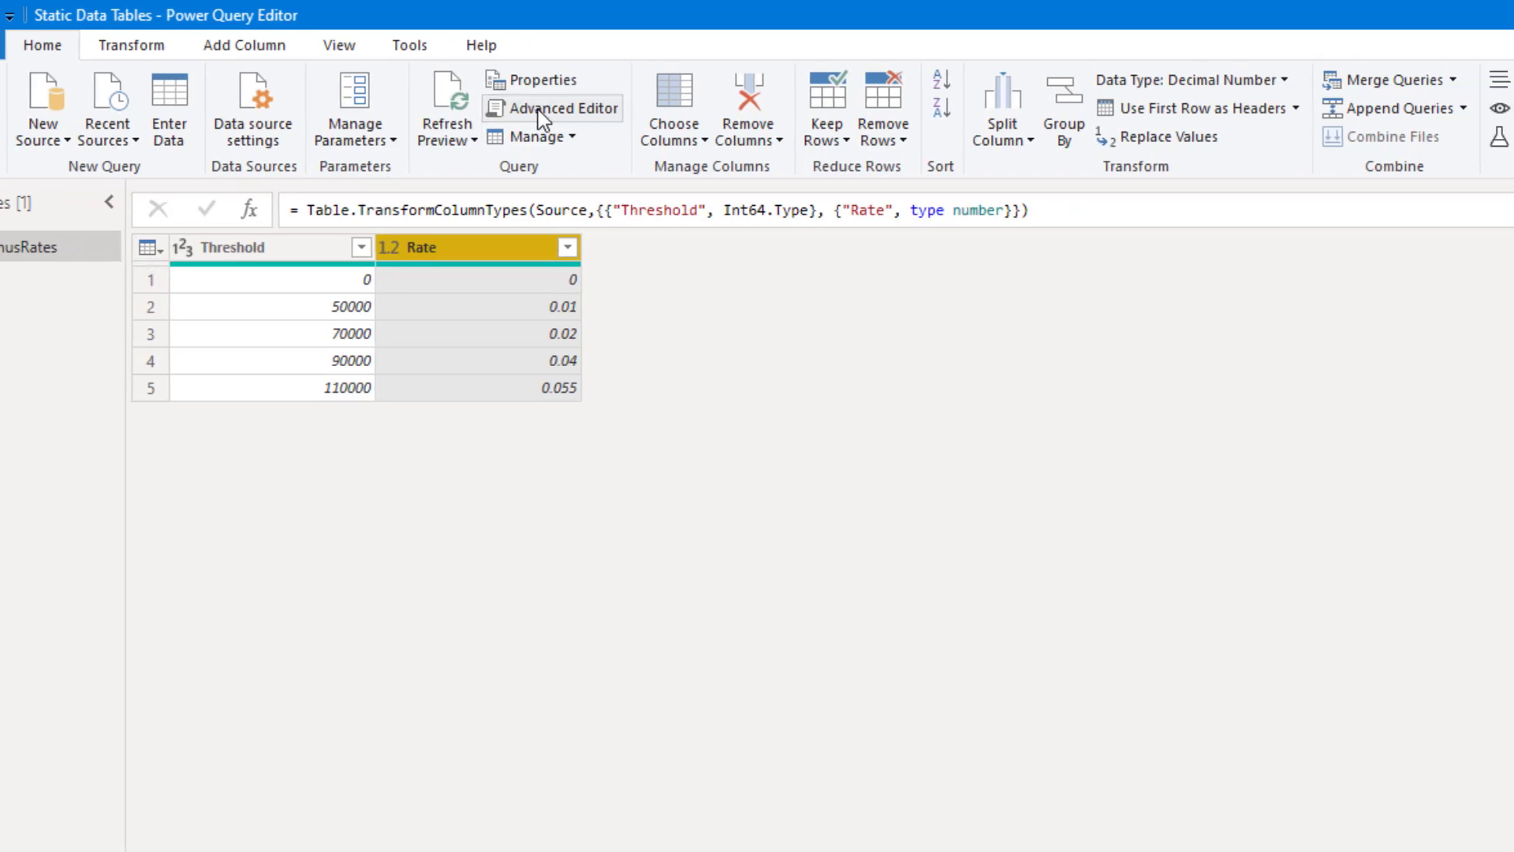
pyautogui.click(537, 111)
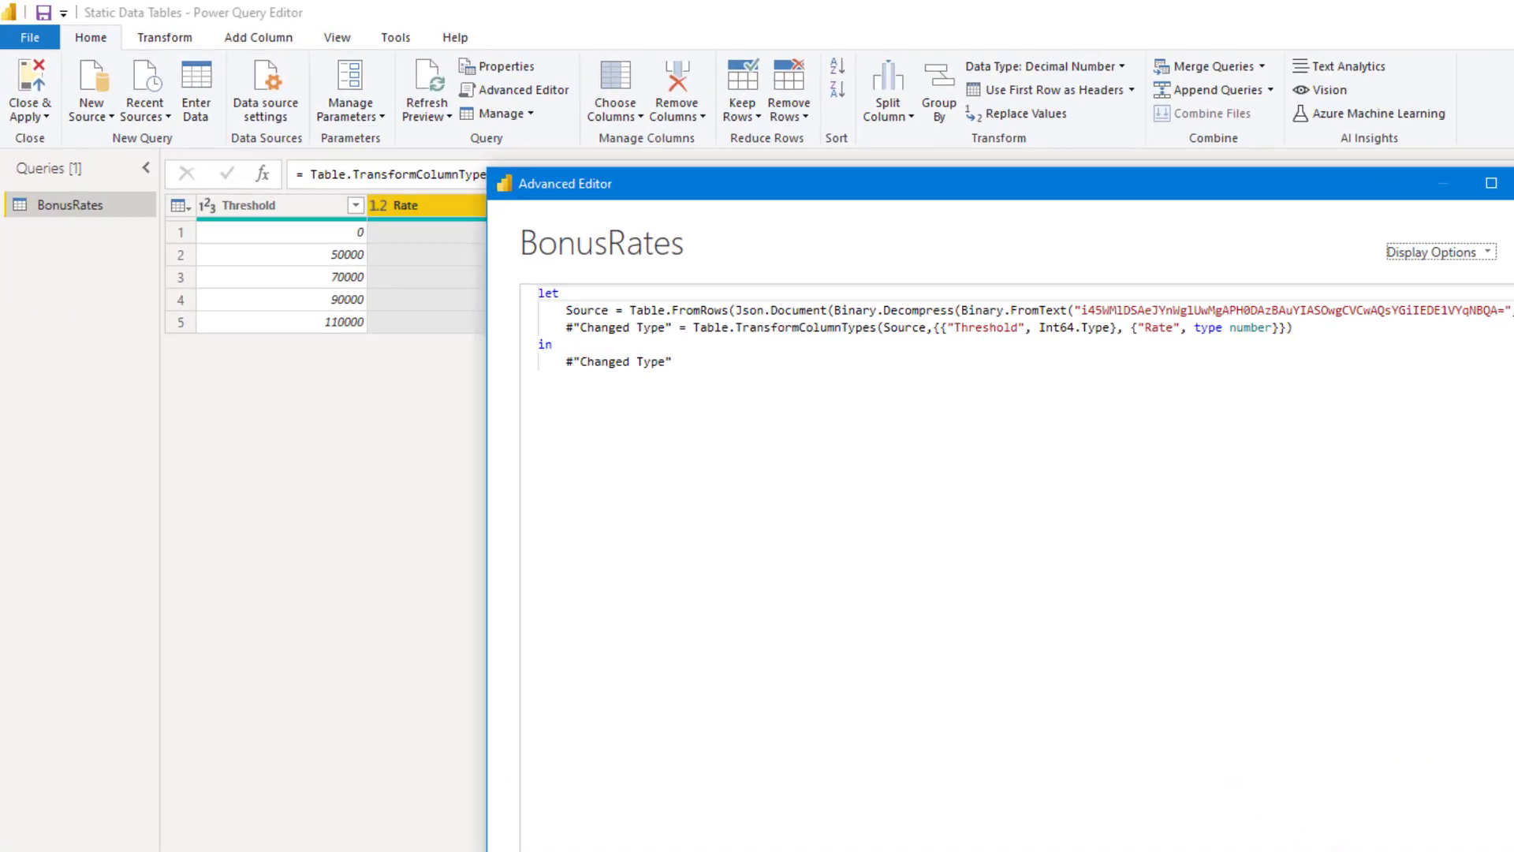
pyautogui.click(1238, 851)
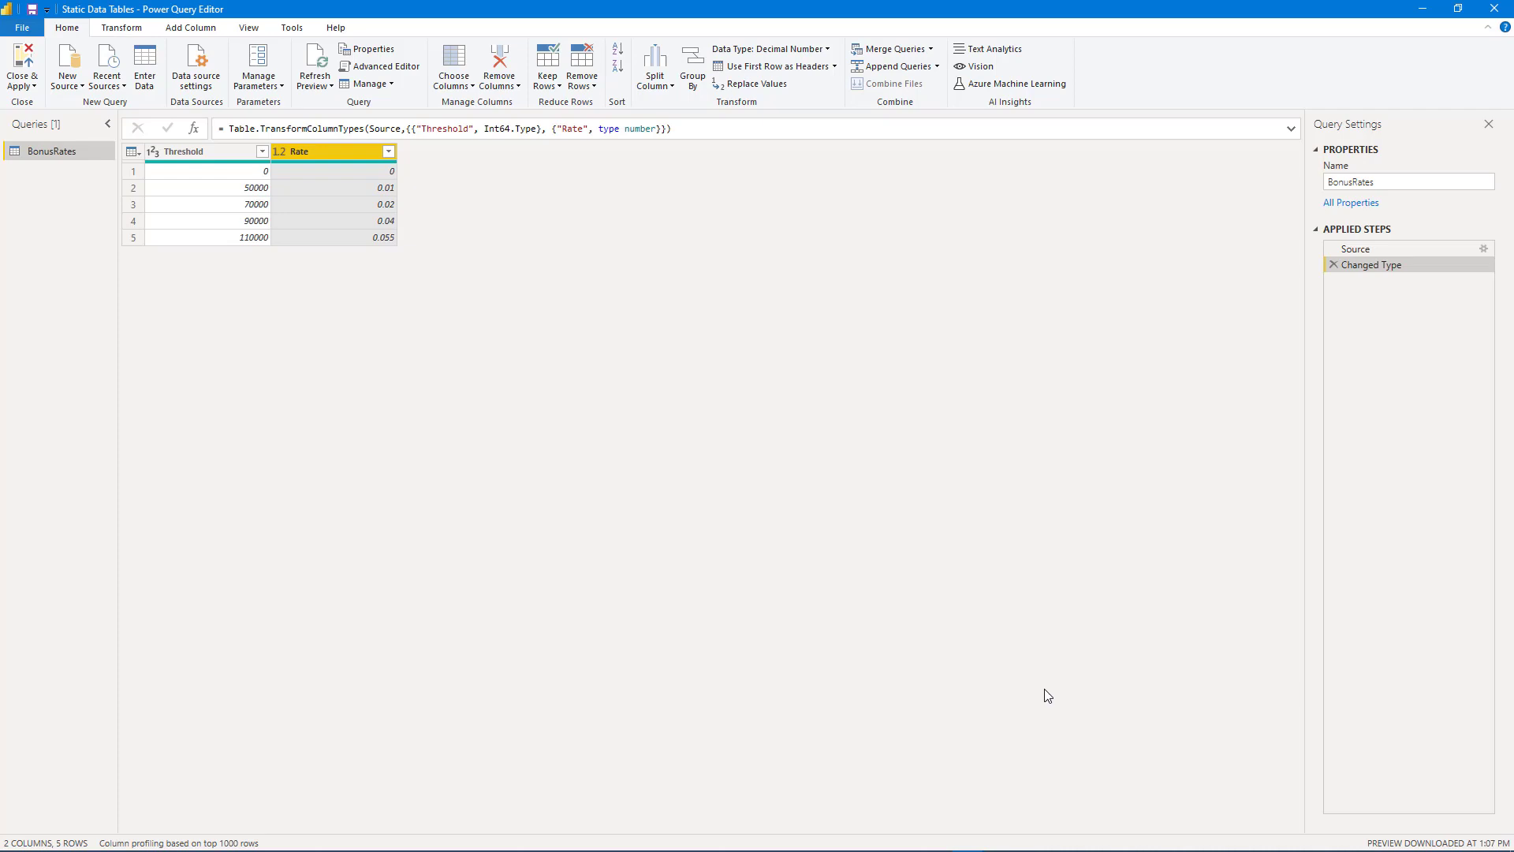
# - Close & Apply the BonusRates query, then switch to Data view
pyautogui.click(21, 60)
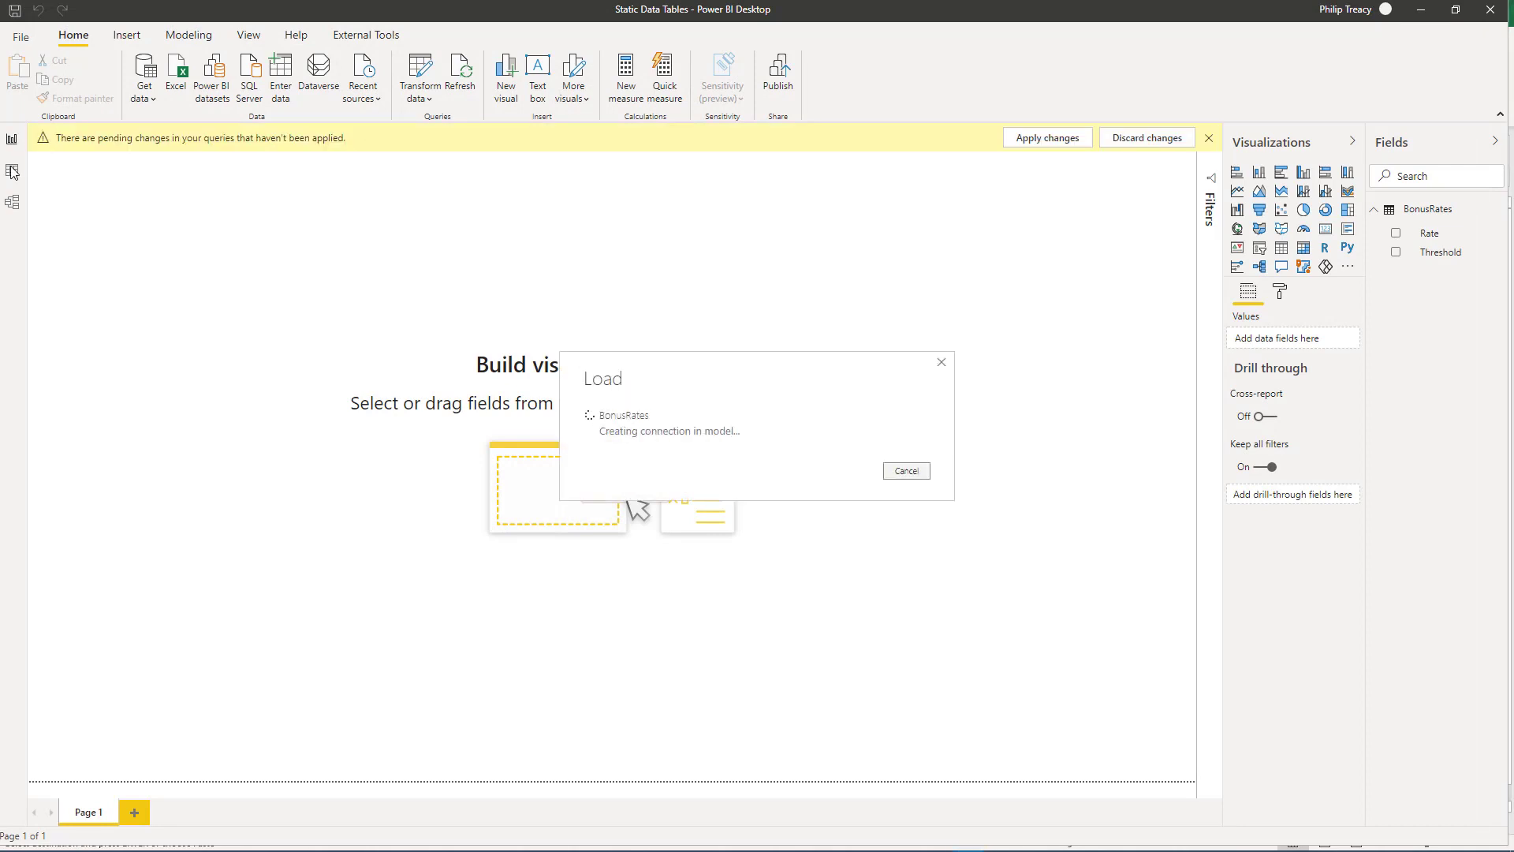
pyautogui.click(12, 172)
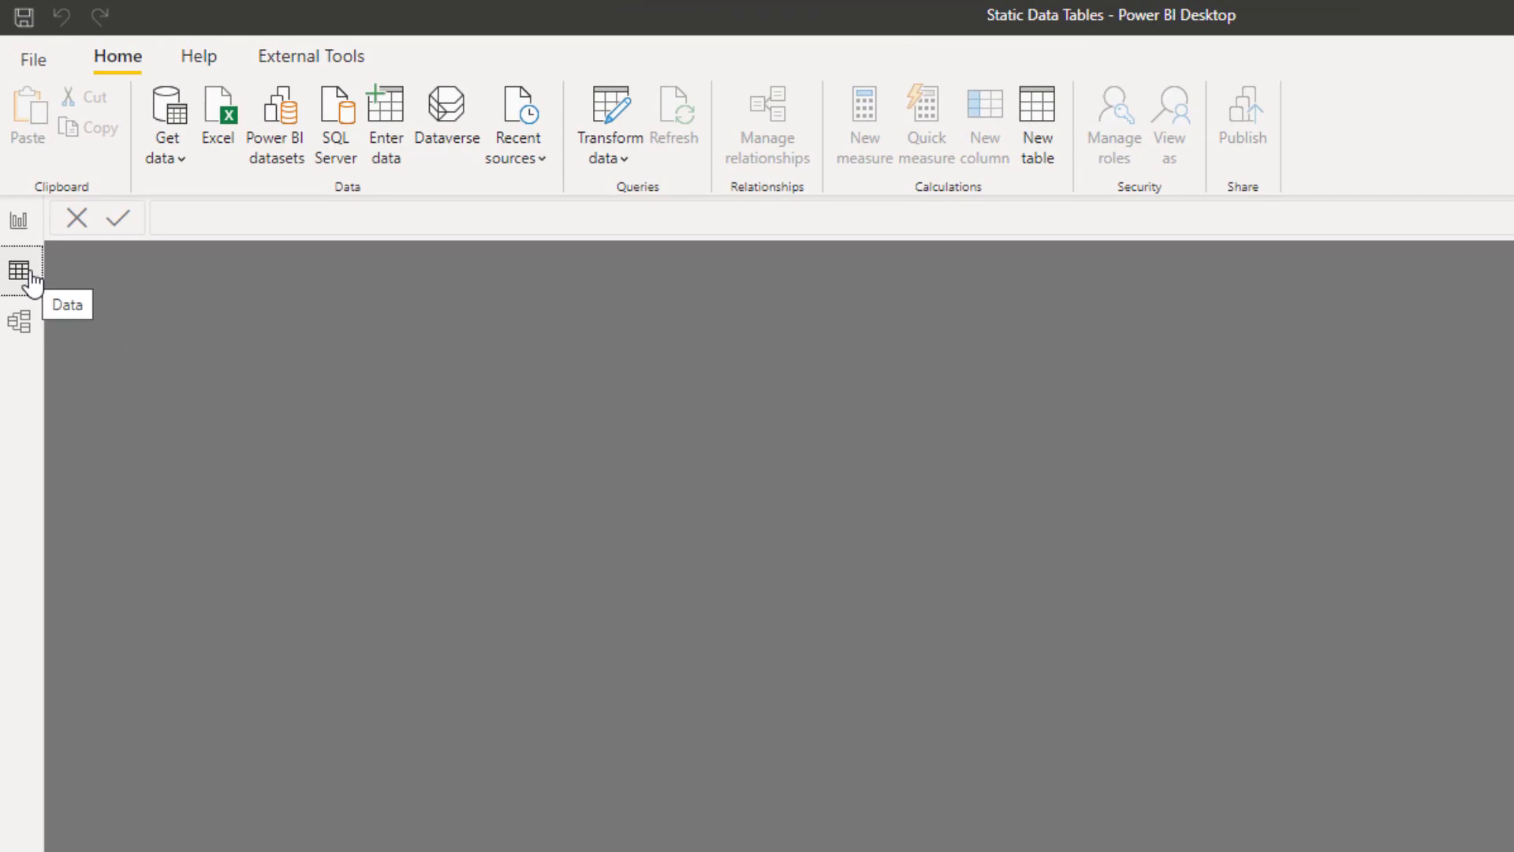
# - Create a calculated table named BonusTable from the table-constructor template with five threshold/rate rows, 0/0 through 110000/0.055
pyautogui.click(1047, 122)
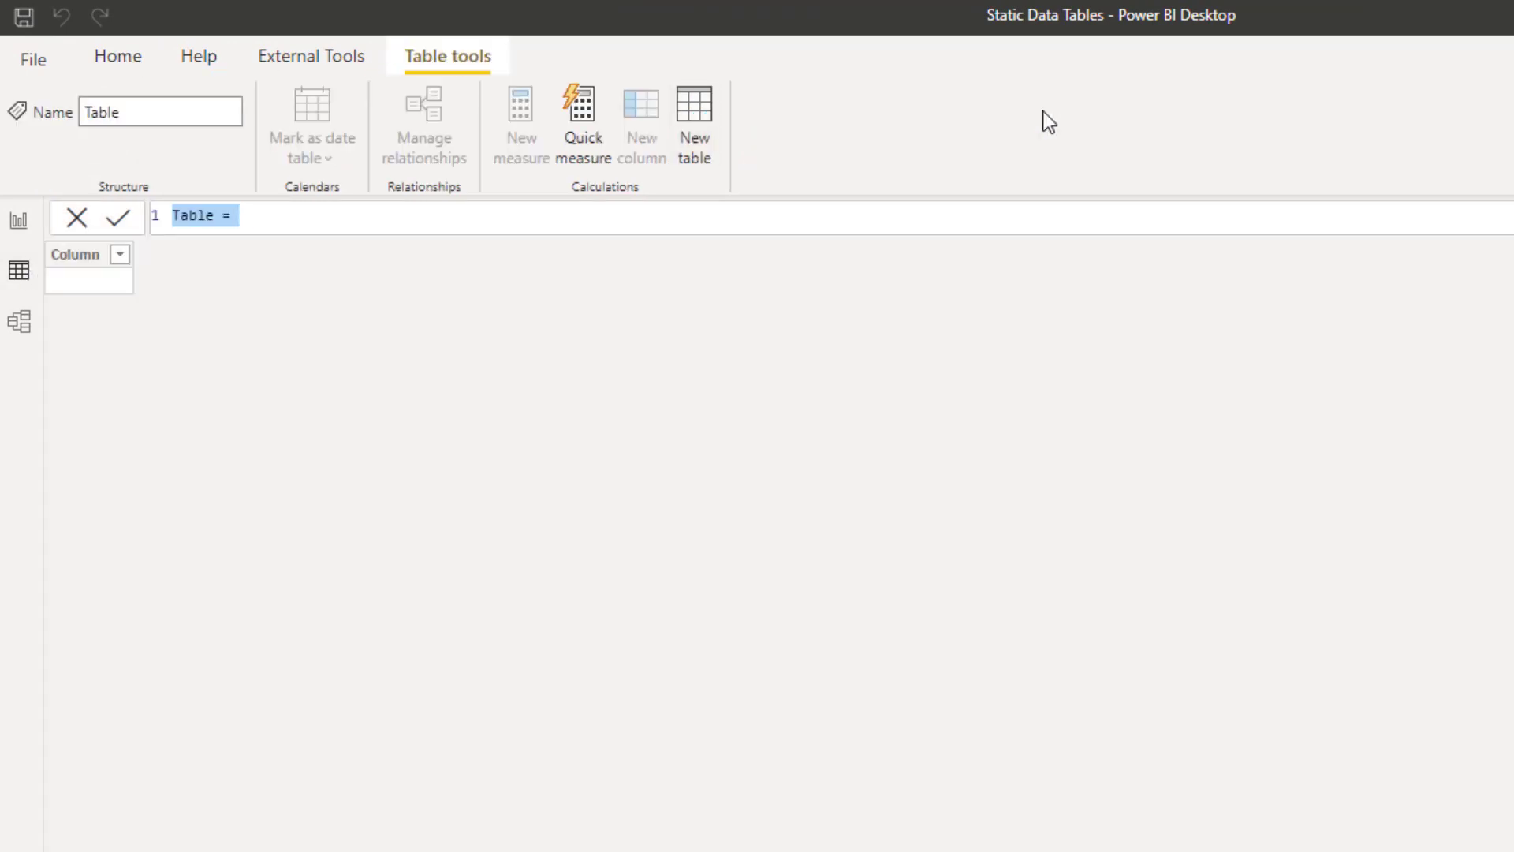
pyautogui.write('{     (Column1_Value, Column2_Value),     (Column1_Value, Column2_Value) }')
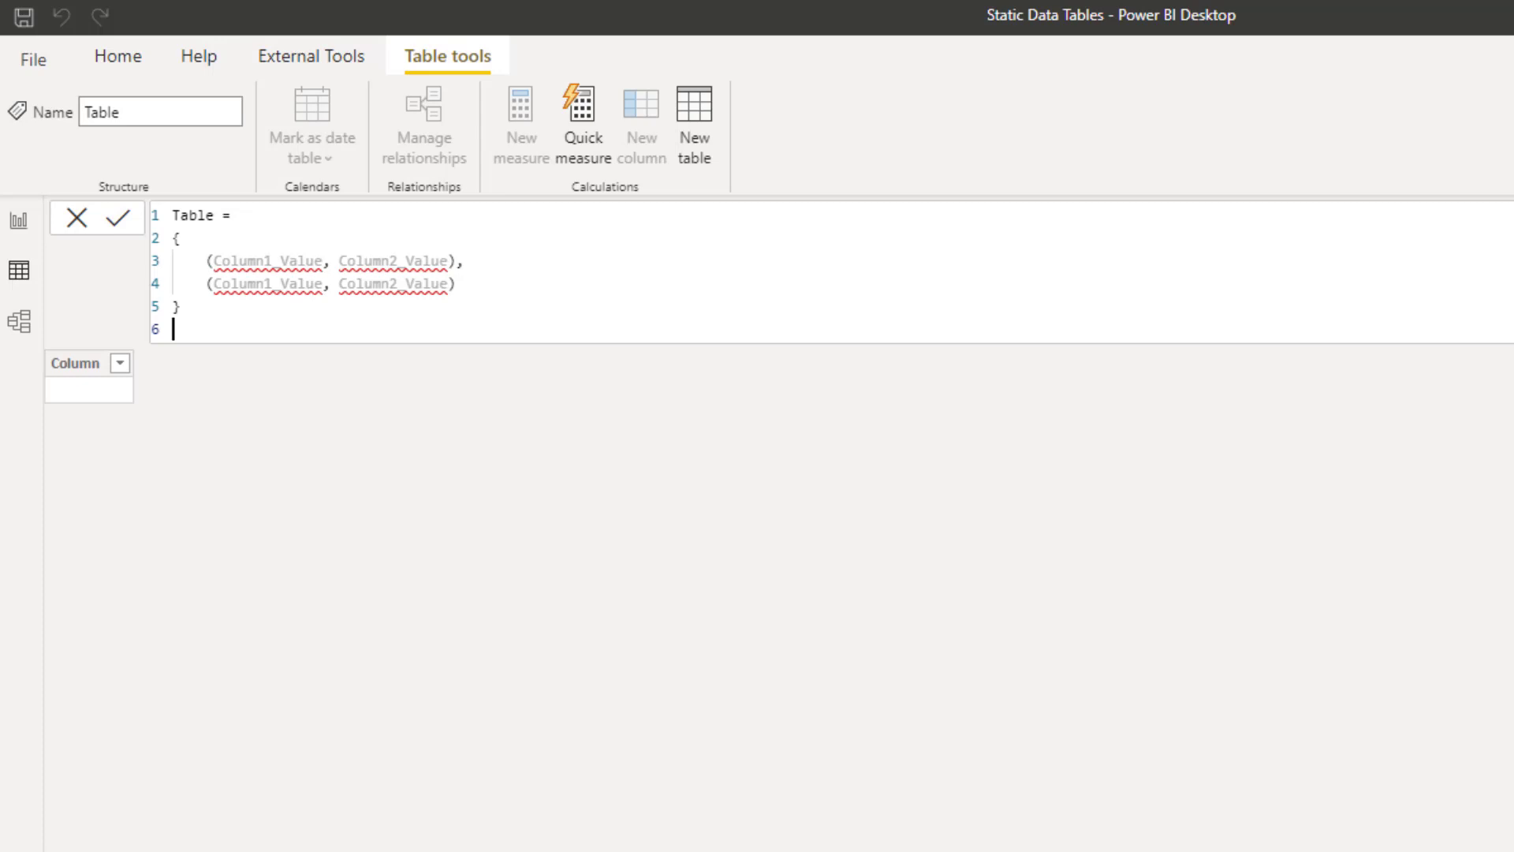
pyautogui.click(419, 214)
pyautogui.press('Home')
pyautogui.write('Bonus')
pyautogui.press('Down')
pyautogui.press('Down')
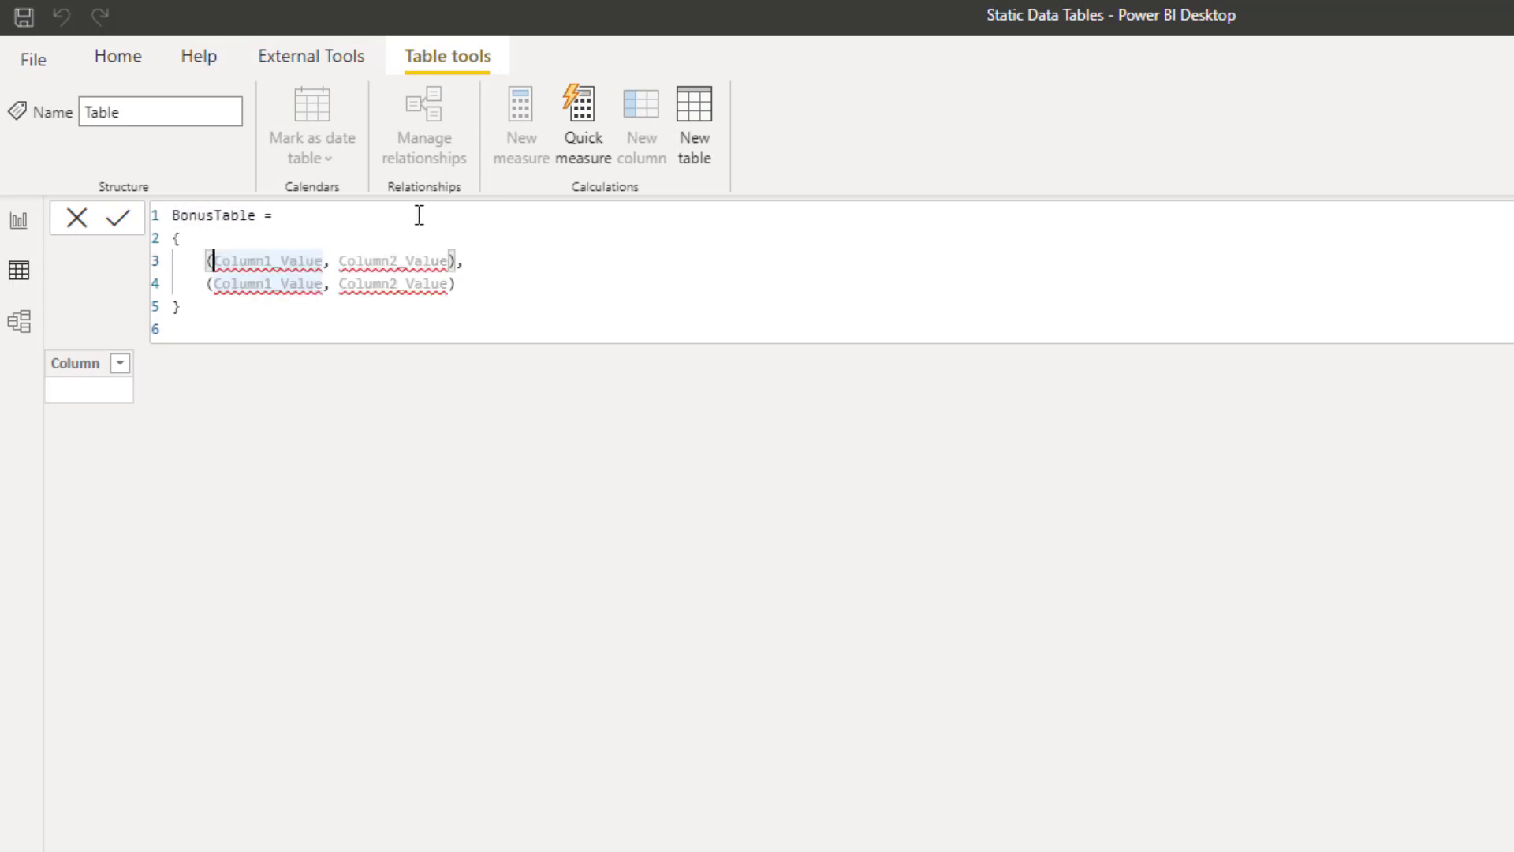
pyautogui.hotkey('shift', 'Right')
pyautogui.hotkey('shift', 'Right')
pyautogui.hotkey('shift', 'Right')
pyautogui.hotkey('shift', 'Right')
pyautogui.hotkey('shift', 'Right')
pyautogui.hotkey('shift', 'Right')
pyautogui.hotkey('shift', 'Right')
pyautogui.hotkey('shift', 'Right')
pyautogui.hotkey('shift', 'Right')
pyautogui.hotkey('shift', 'Right')
pyautogui.hotkey('shift', 'Right')
pyautogui.hotkey('shift', 'Right')
pyautogui.hotkey('shift', 'Right')
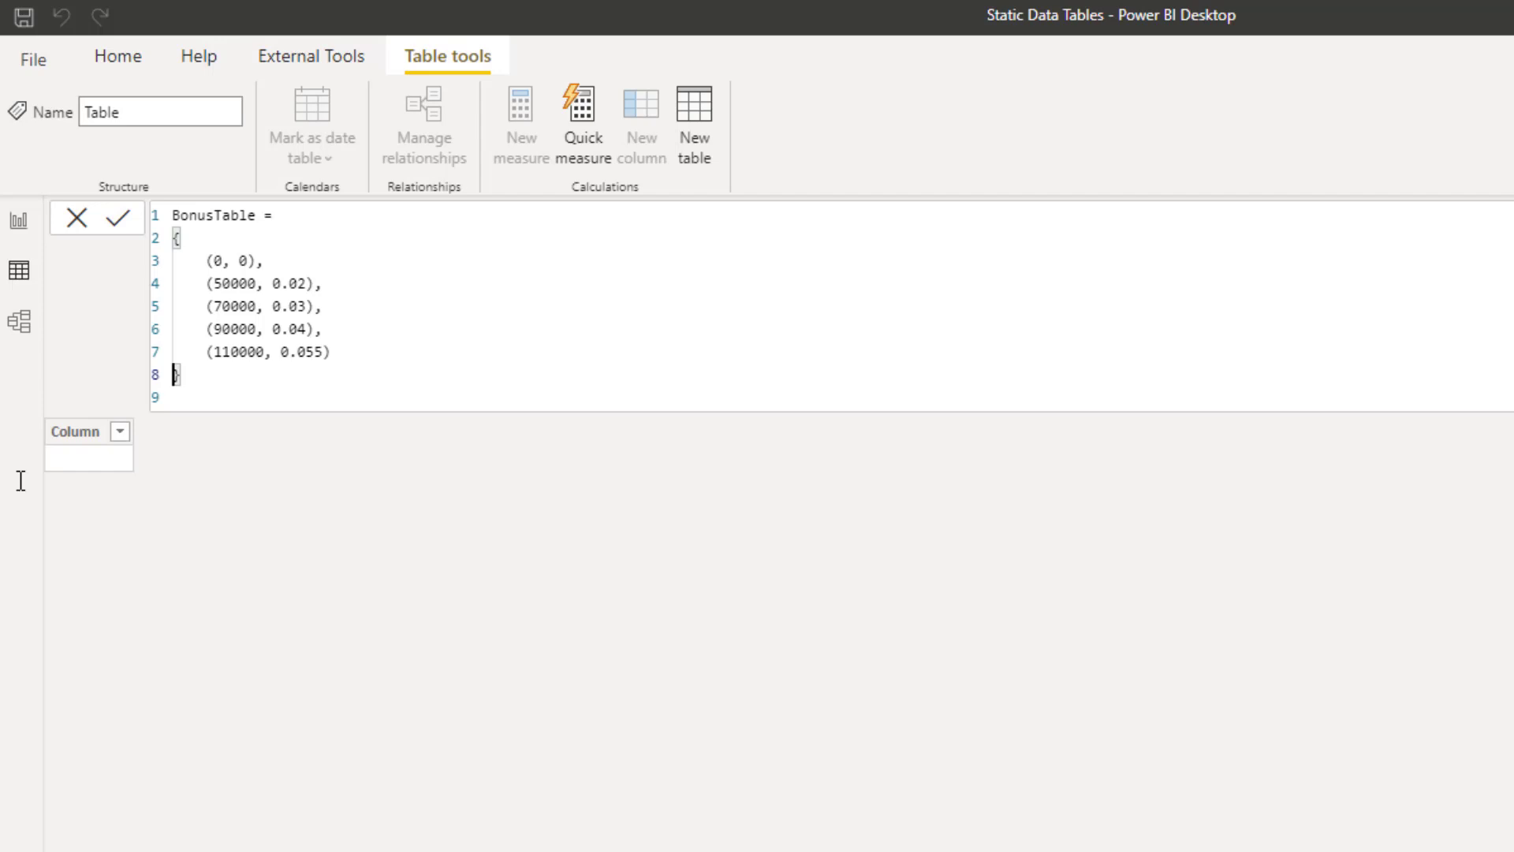
pyautogui.press('Return')
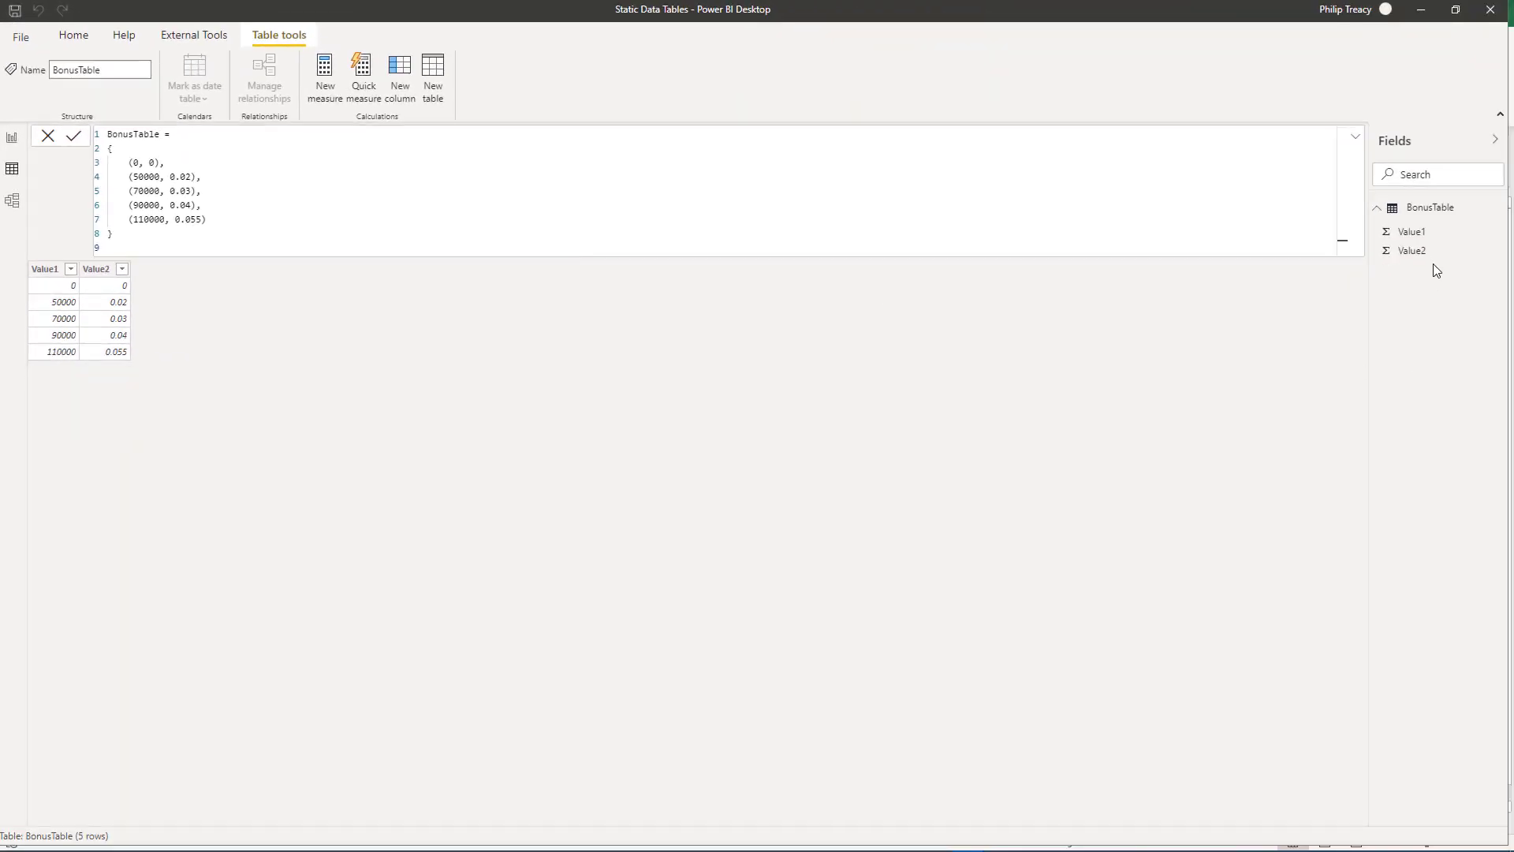
# - Rename BonusTable's Value1 column to Threshold and Value2 to Rate in the Fields pane
pyautogui.doubleClick(1423, 234)
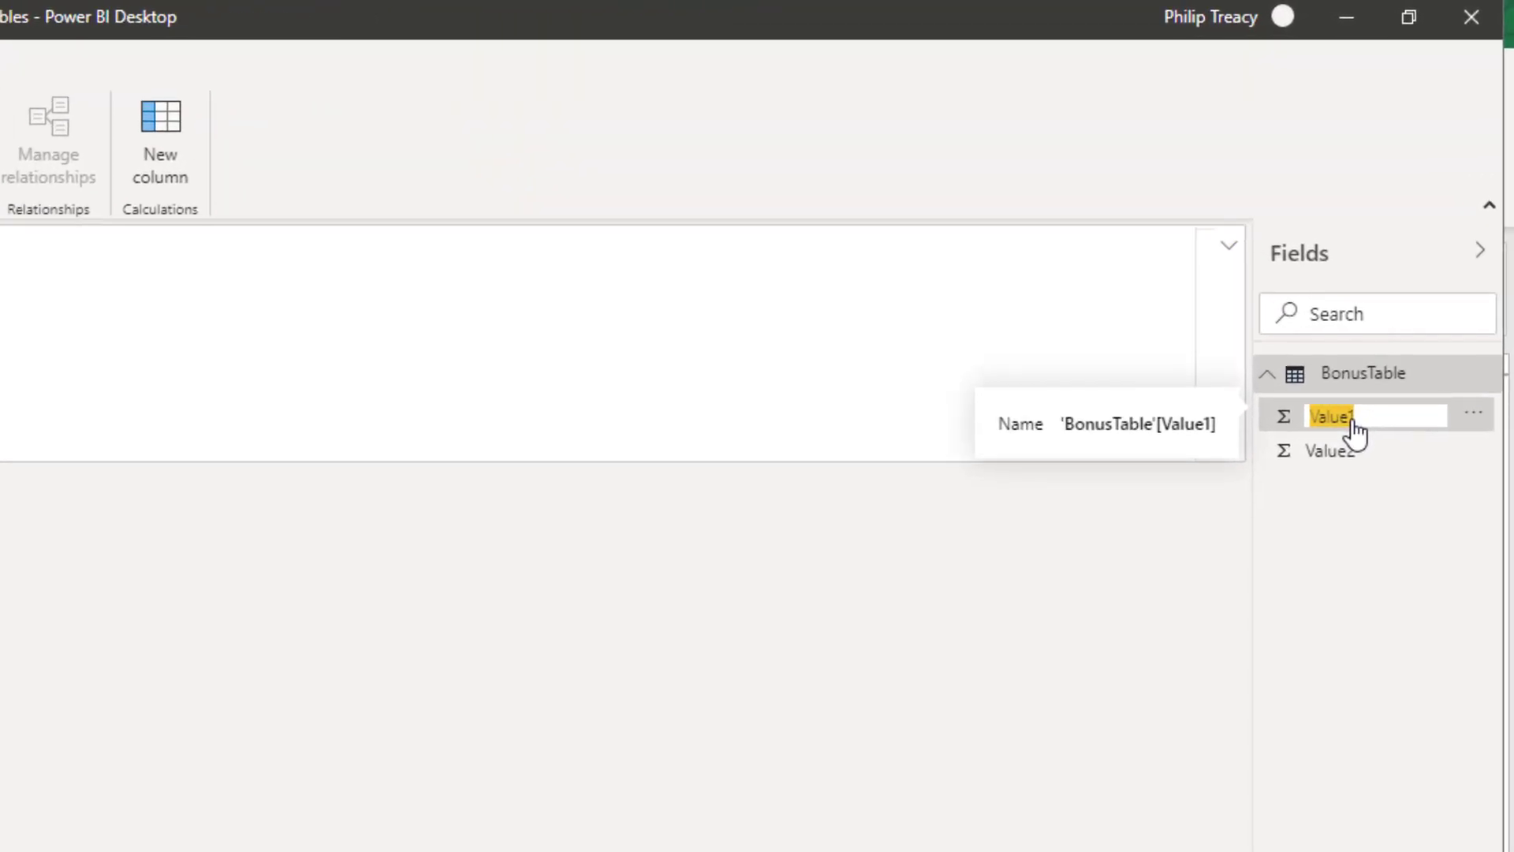
pyautogui.write('Threshold')
pyautogui.press('Return')
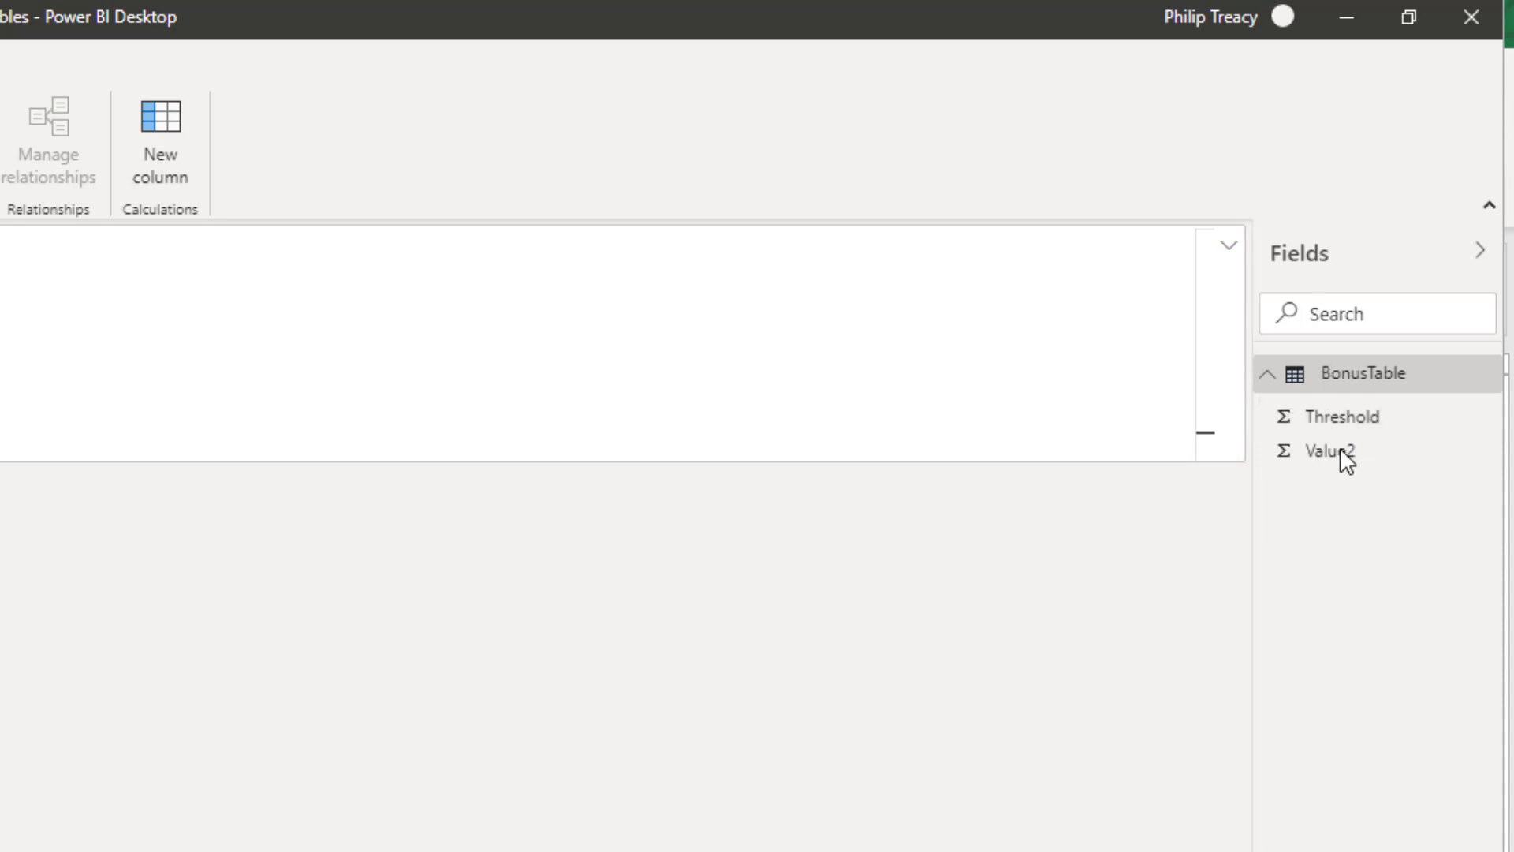
pyautogui.doubleClick(1340, 451)
pyautogui.write('Rate')
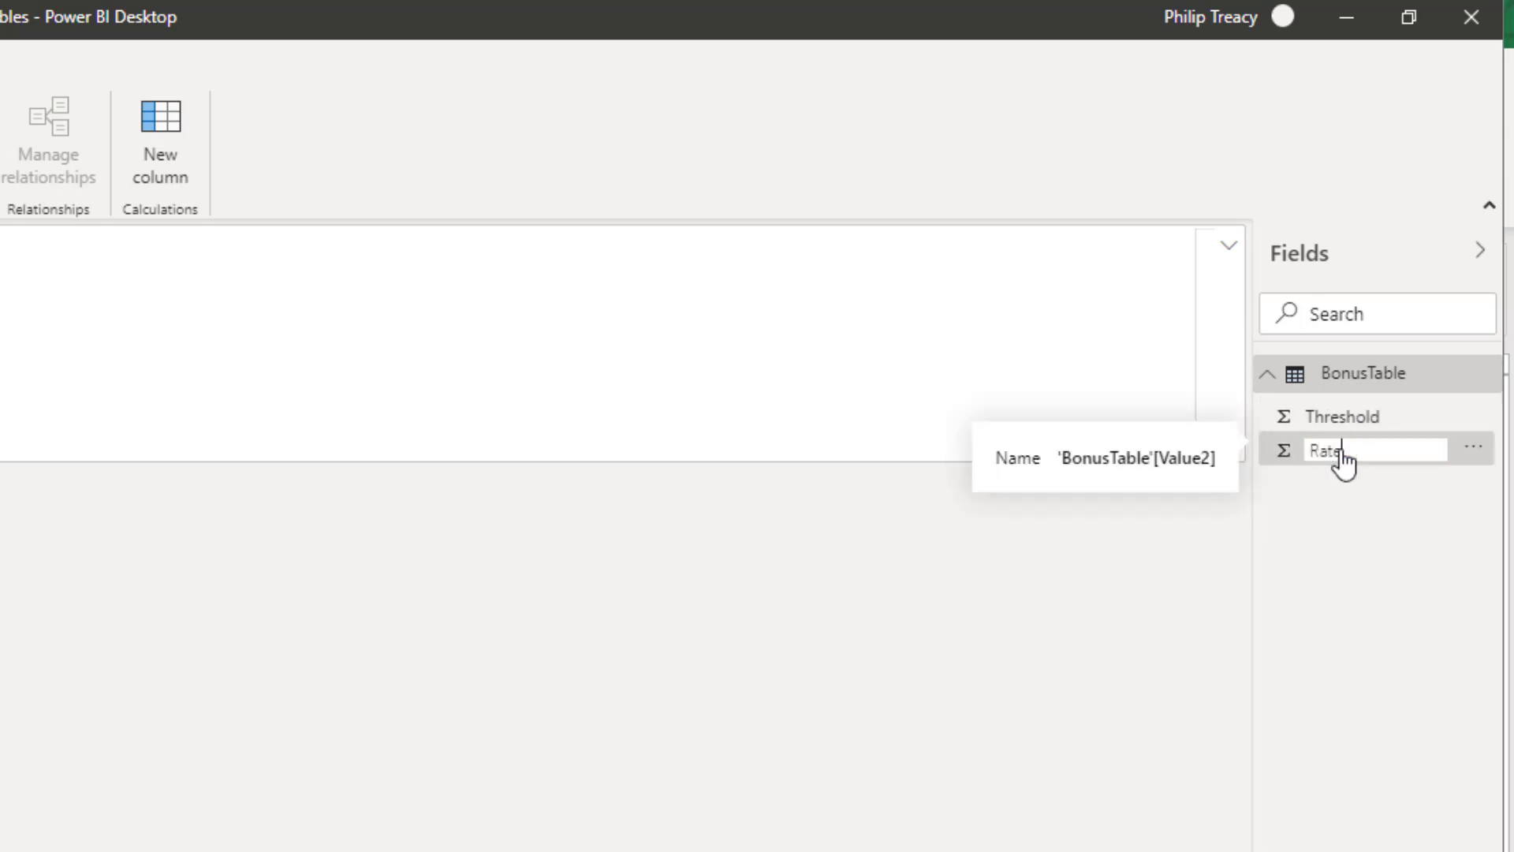
pyautogui.press('Return')
pyautogui.click(52, 270)
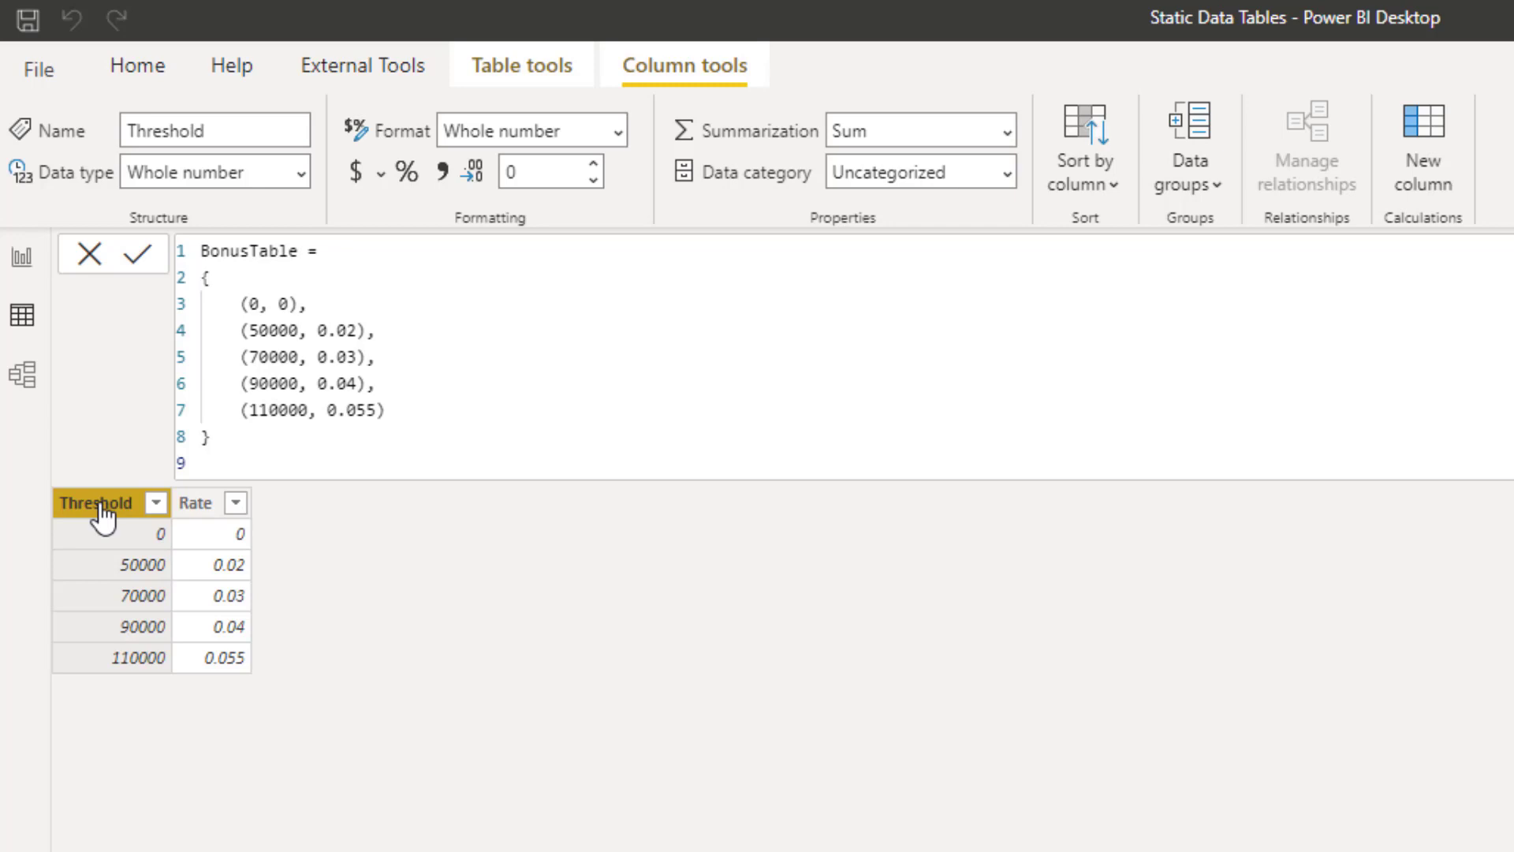
# - Wrap the last row's 110000 in double quotes in the formula and commit it
pyautogui.click(249, 410)
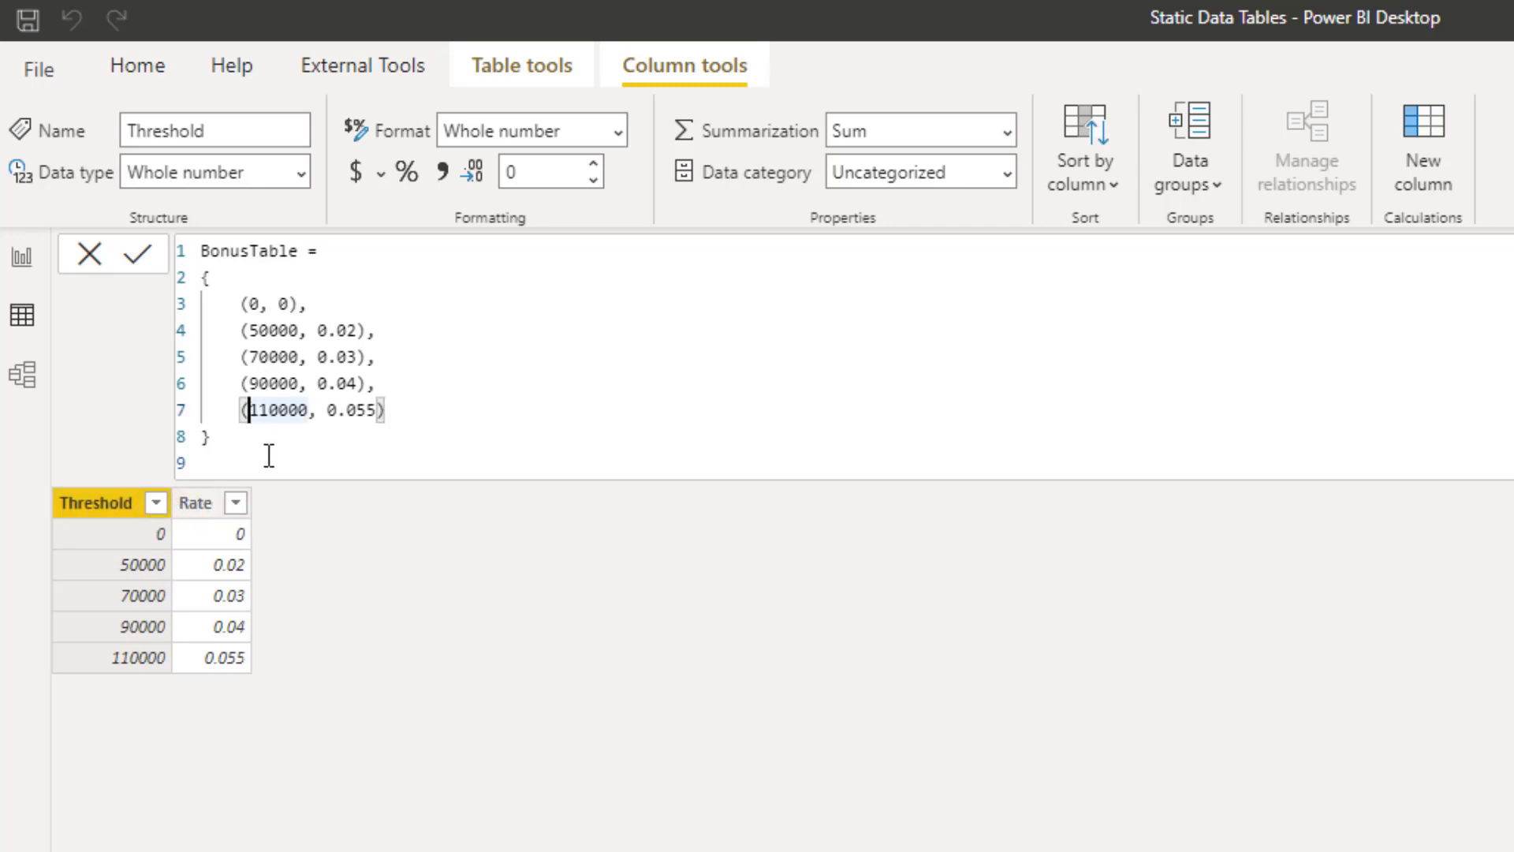
pyautogui.write('"')
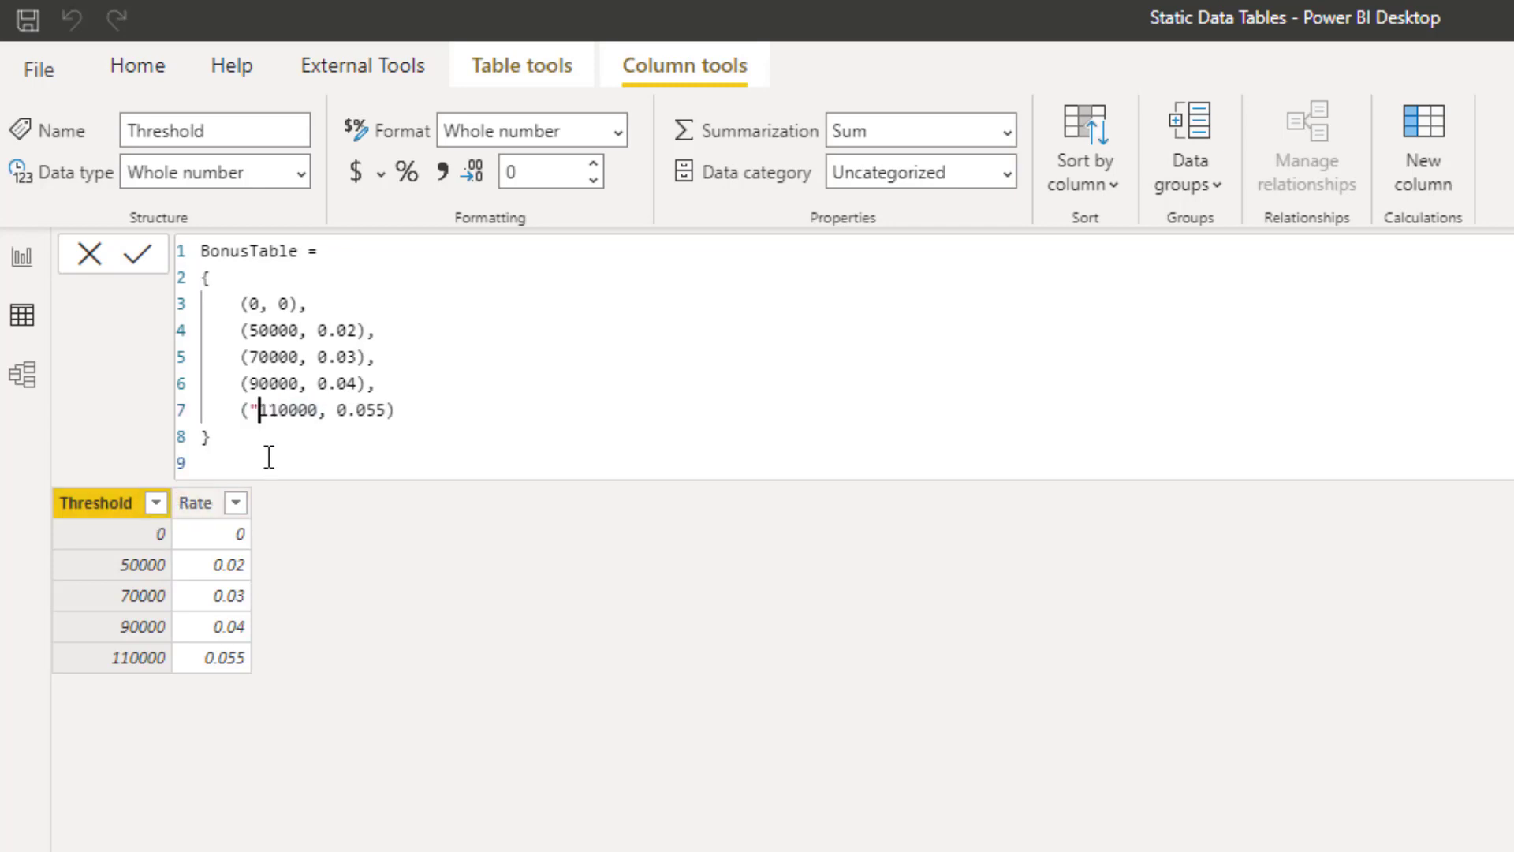
pyautogui.press('Right')
pyautogui.press('Right')
pyautogui.press('Right')
pyautogui.press('Right')
pyautogui.press('Right')
pyautogui.press('Right')
pyautogui.write('"')
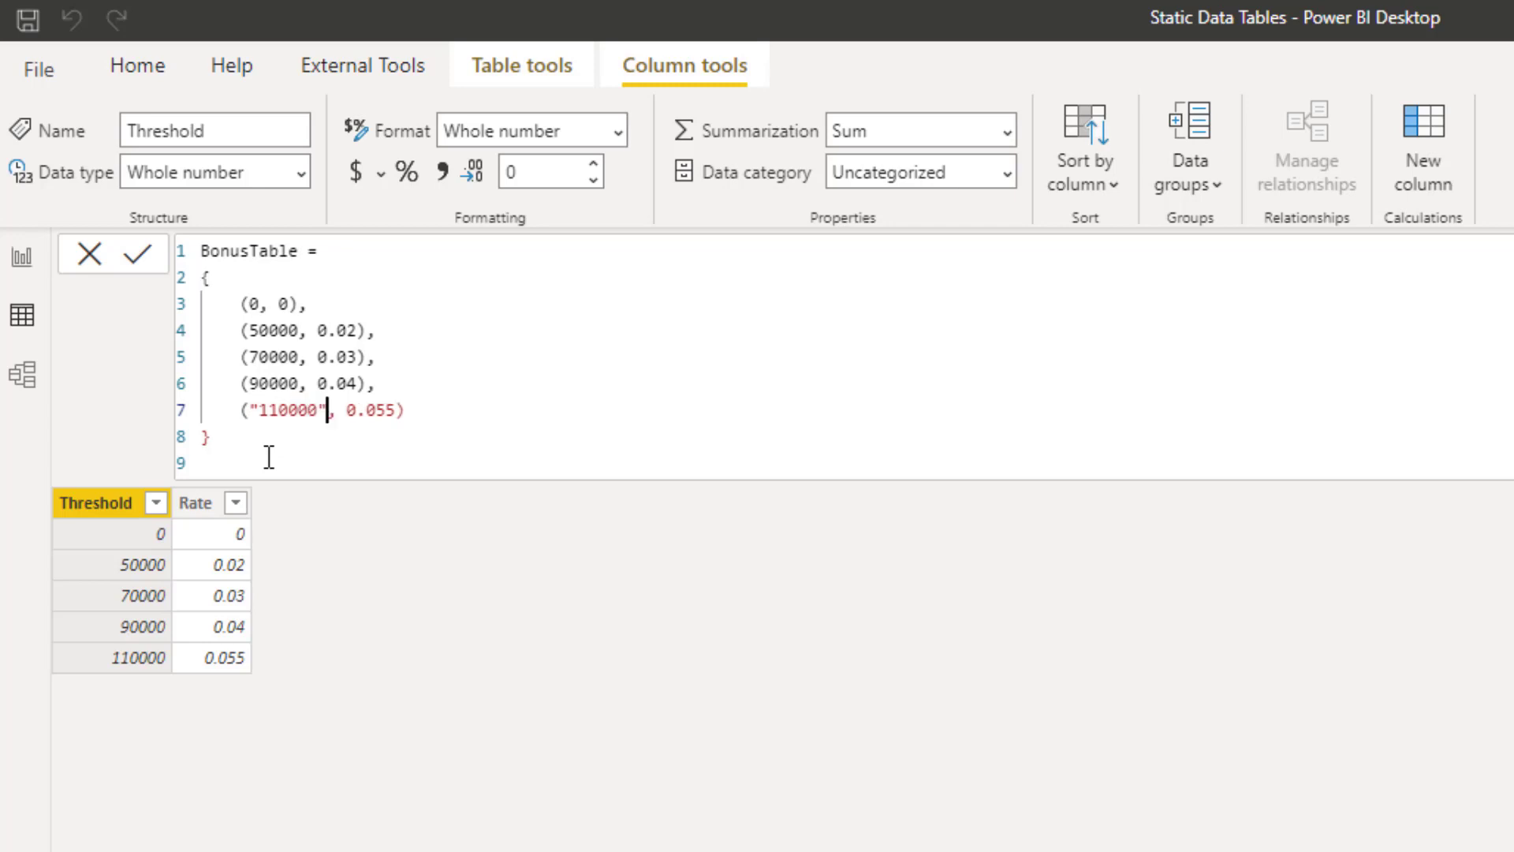
pyautogui.press('End')
pyautogui.press('Return')
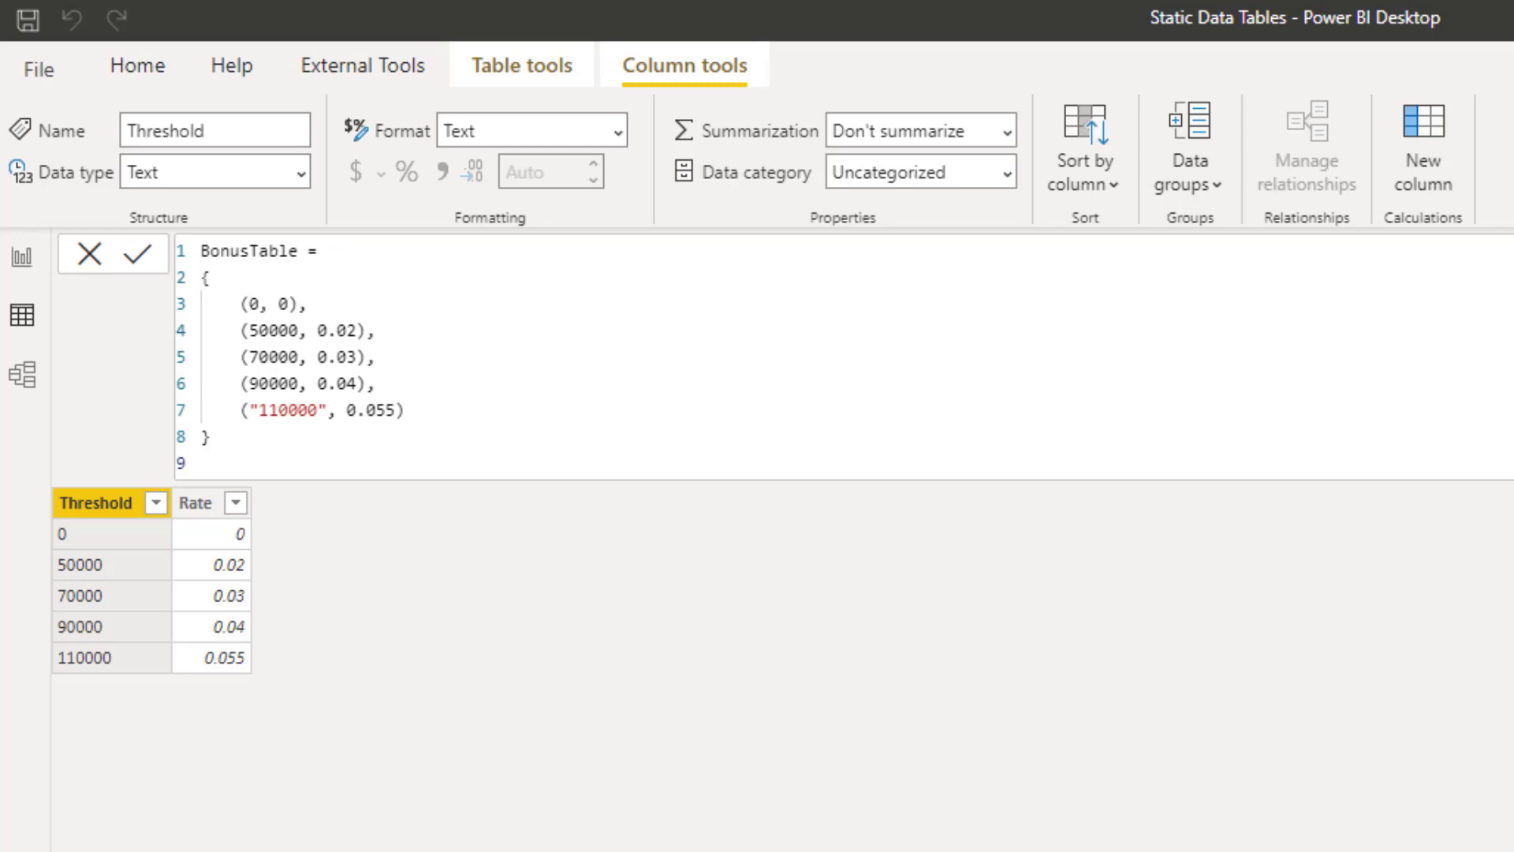
# - Delete BonusTable from the Fields pane and confirm the deletion
pyautogui.rightClick(1460, 214)
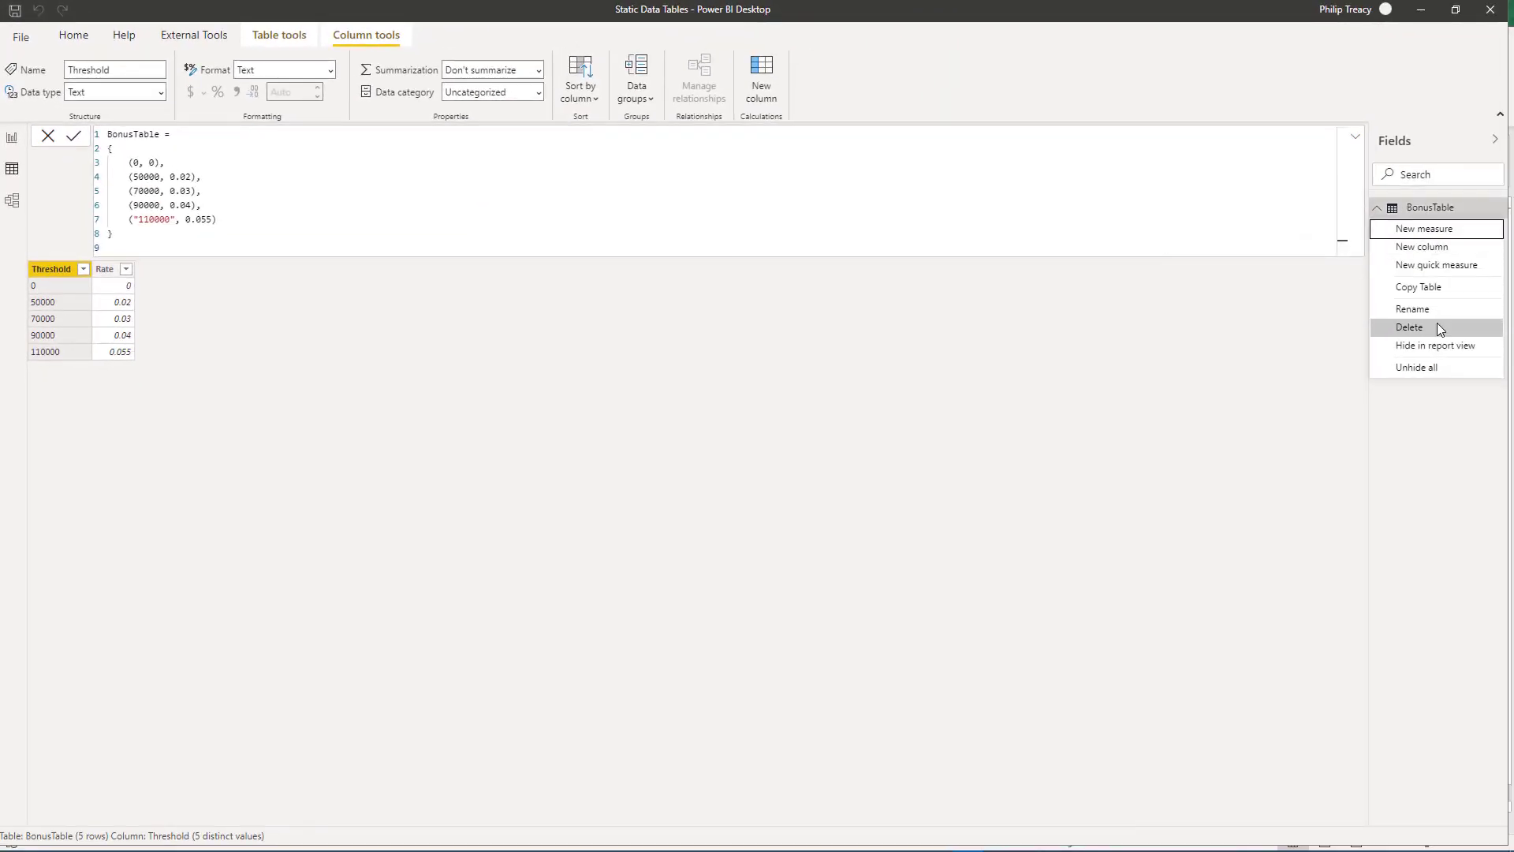
pyautogui.press('Escape')
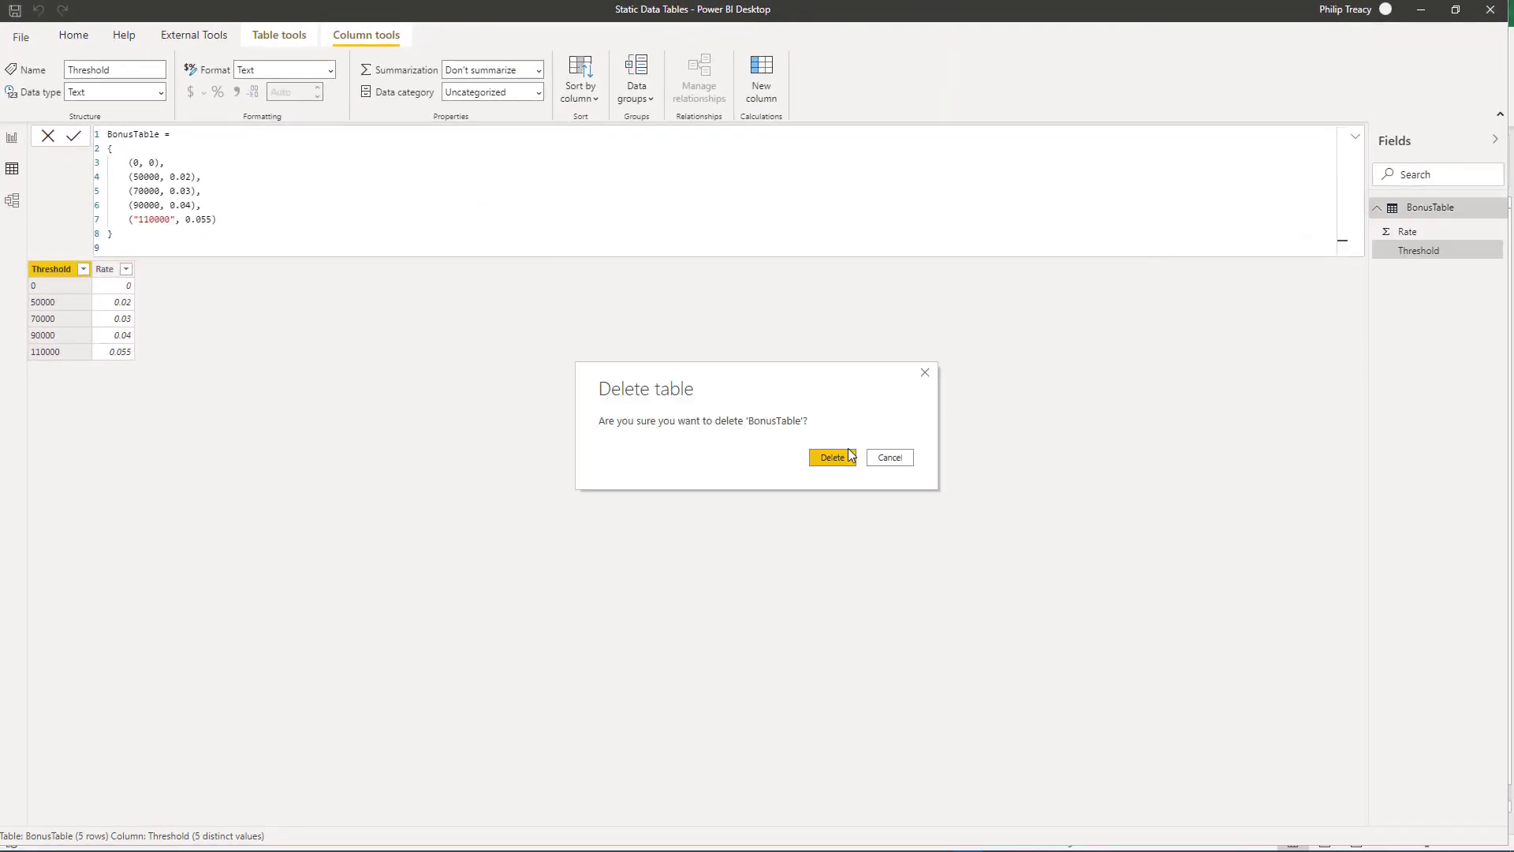
pyautogui.click(834, 458)
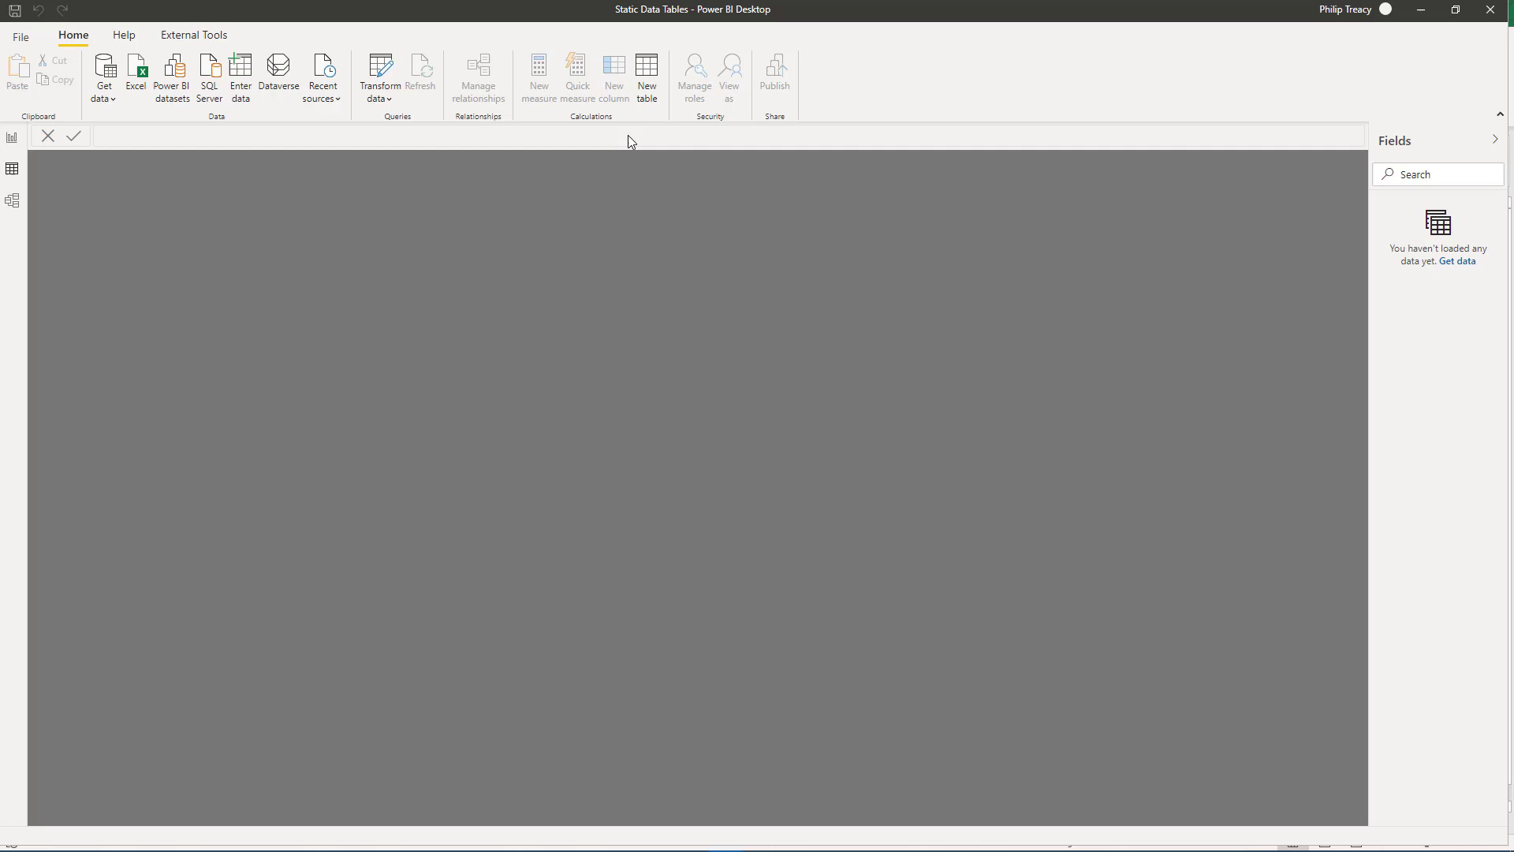
# - Start a new calculated table from a pasted DATATABLE template named BonusRates
pyautogui.click(645, 79)
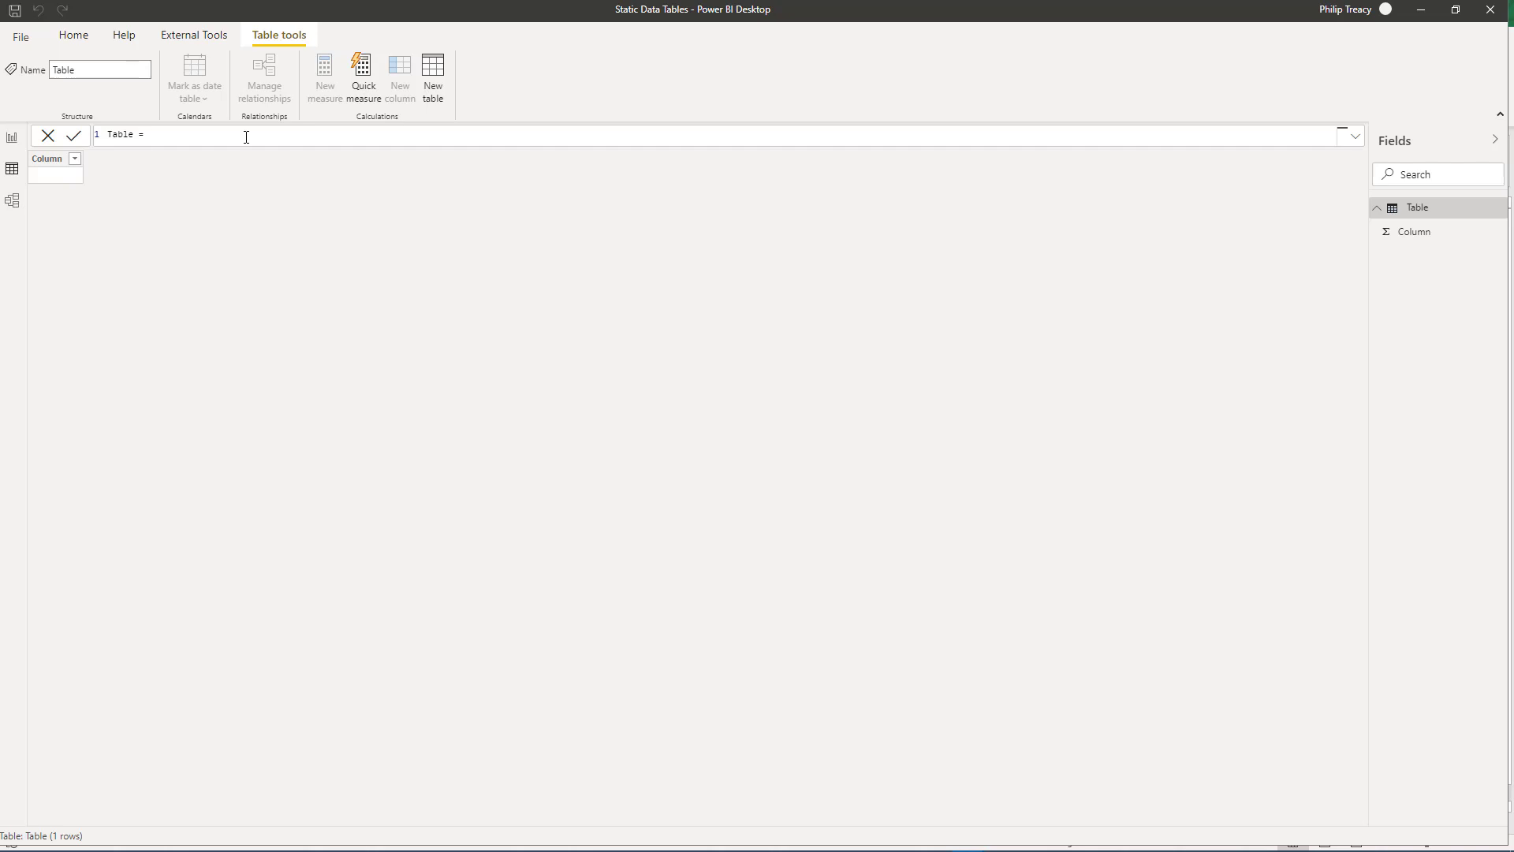
pyautogui.write('DATATABLE (     "Column1 Name", DataType,     "Column2 Name", DataType,      {         {Column1-Value, Column2-Value},         {Column1-Value, Column2-Value}     } )')
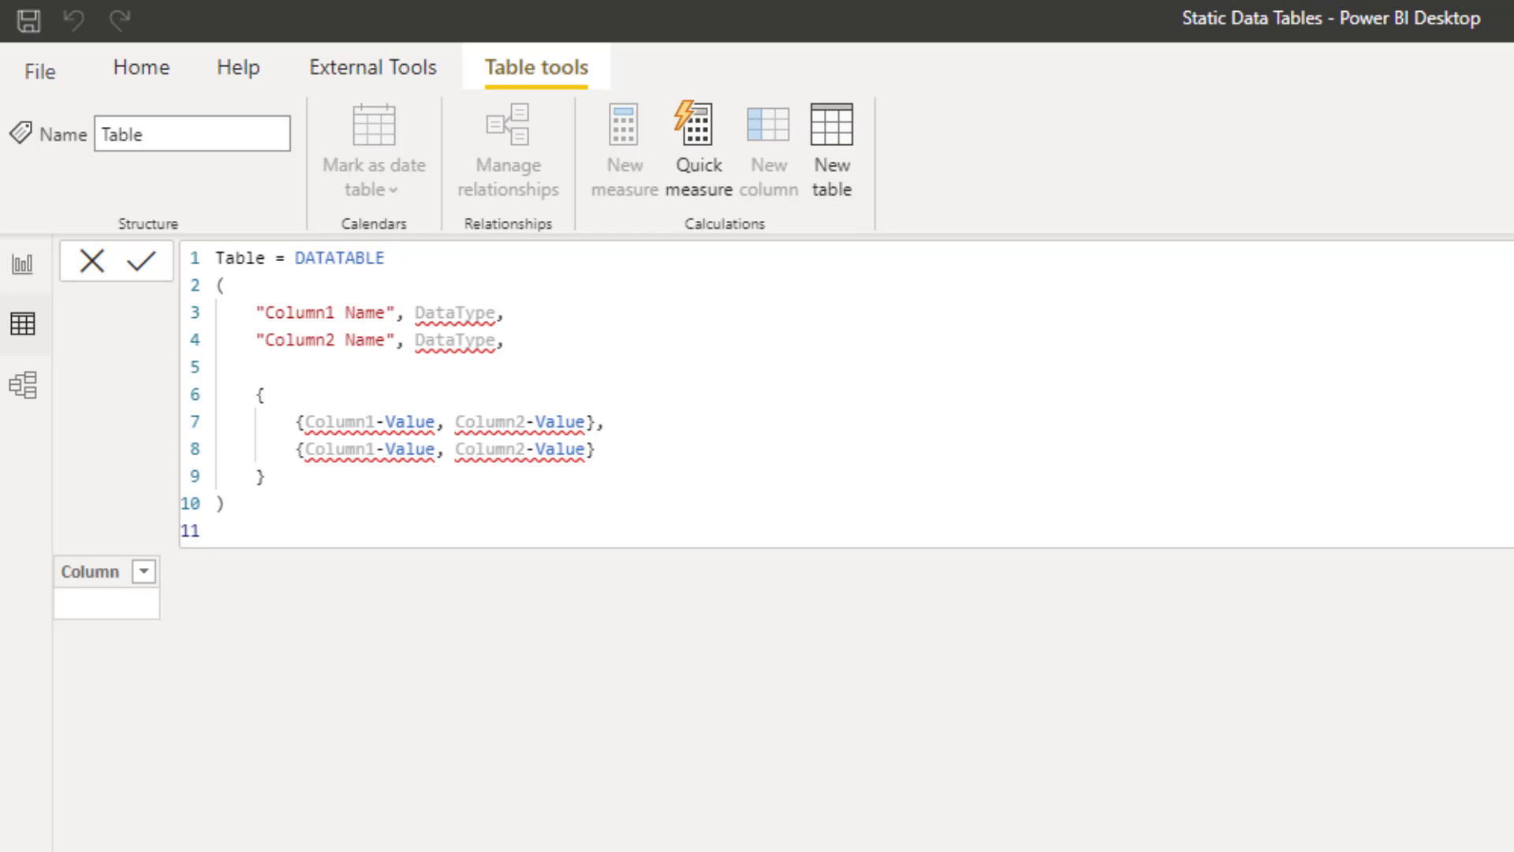
pyautogui.hotkey('ctrl', 'Home')
pyautogui.write('Bonus')
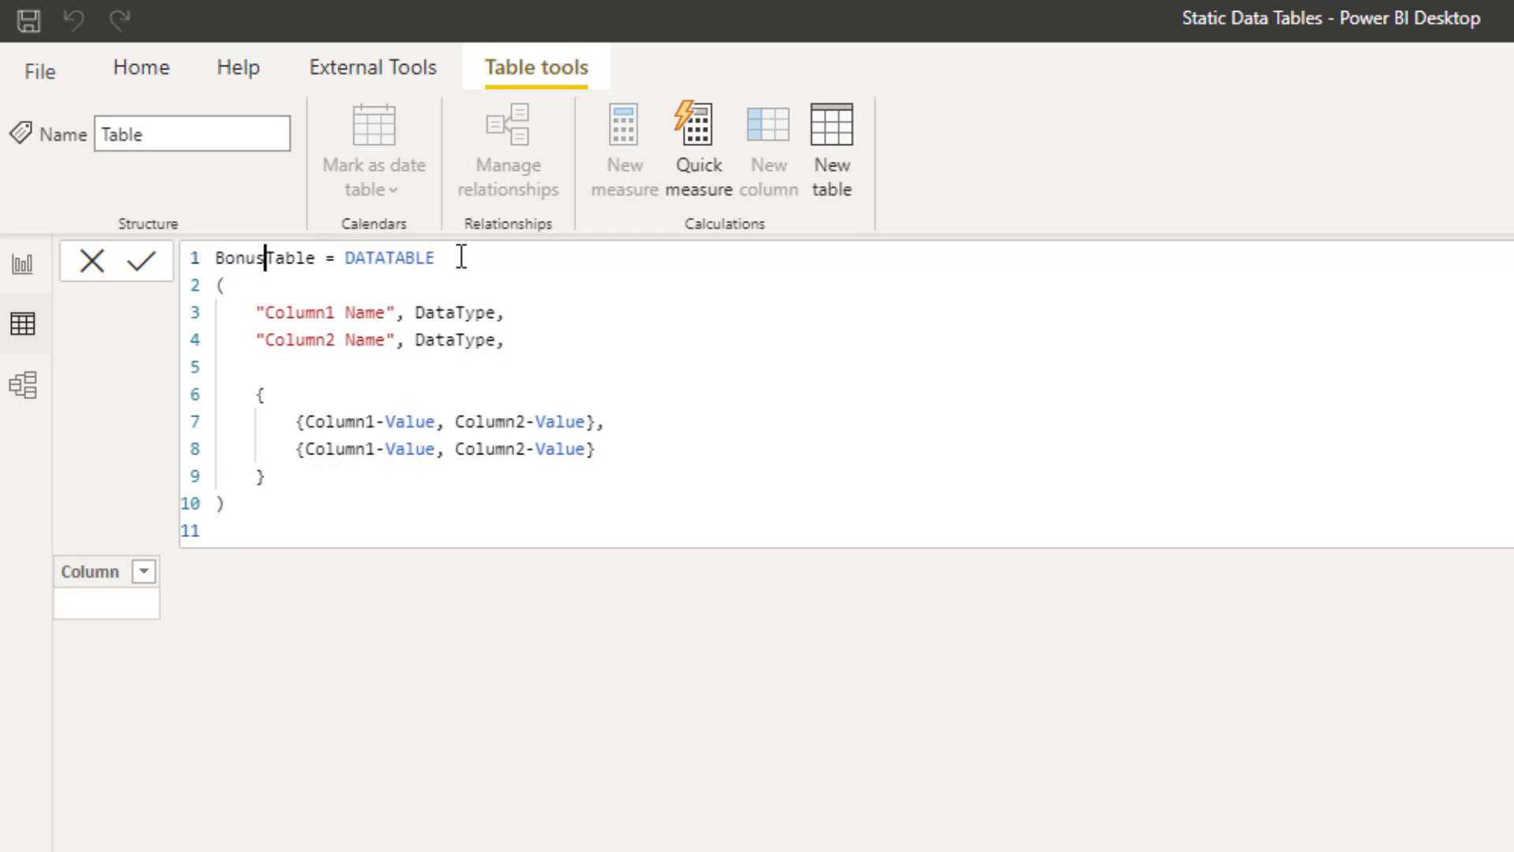
pyautogui.press('Delete')
pyautogui.press('Delete')
pyautogui.press('Delete')
pyautogui.press('Delete')
pyautogui.press('Delete')
pyautogui.write('Rates')
pyautogui.press('Down')
pyautogui.press('Down')
# - Define the first DATATABLE column as Threshold with type INTEGER
pyautogui.hotkey('shift', 'Right')
pyautogui.hotkey('shift', 'Right')
pyautogui.hotkey('shift', 'Right')
pyautogui.hotkey('shift', 'Right')
pyautogui.hotkey('shift', 'Right')
pyautogui.hotkey('shift', 'Right')
pyautogui.hotkey('shift', 'Right')
pyautogui.hotkey('shift', 'Right')
pyautogui.hotkey('shift', 'Right')
pyautogui.hotkey('shift', 'Right')
pyautogui.hotkey('shift', 'Right')
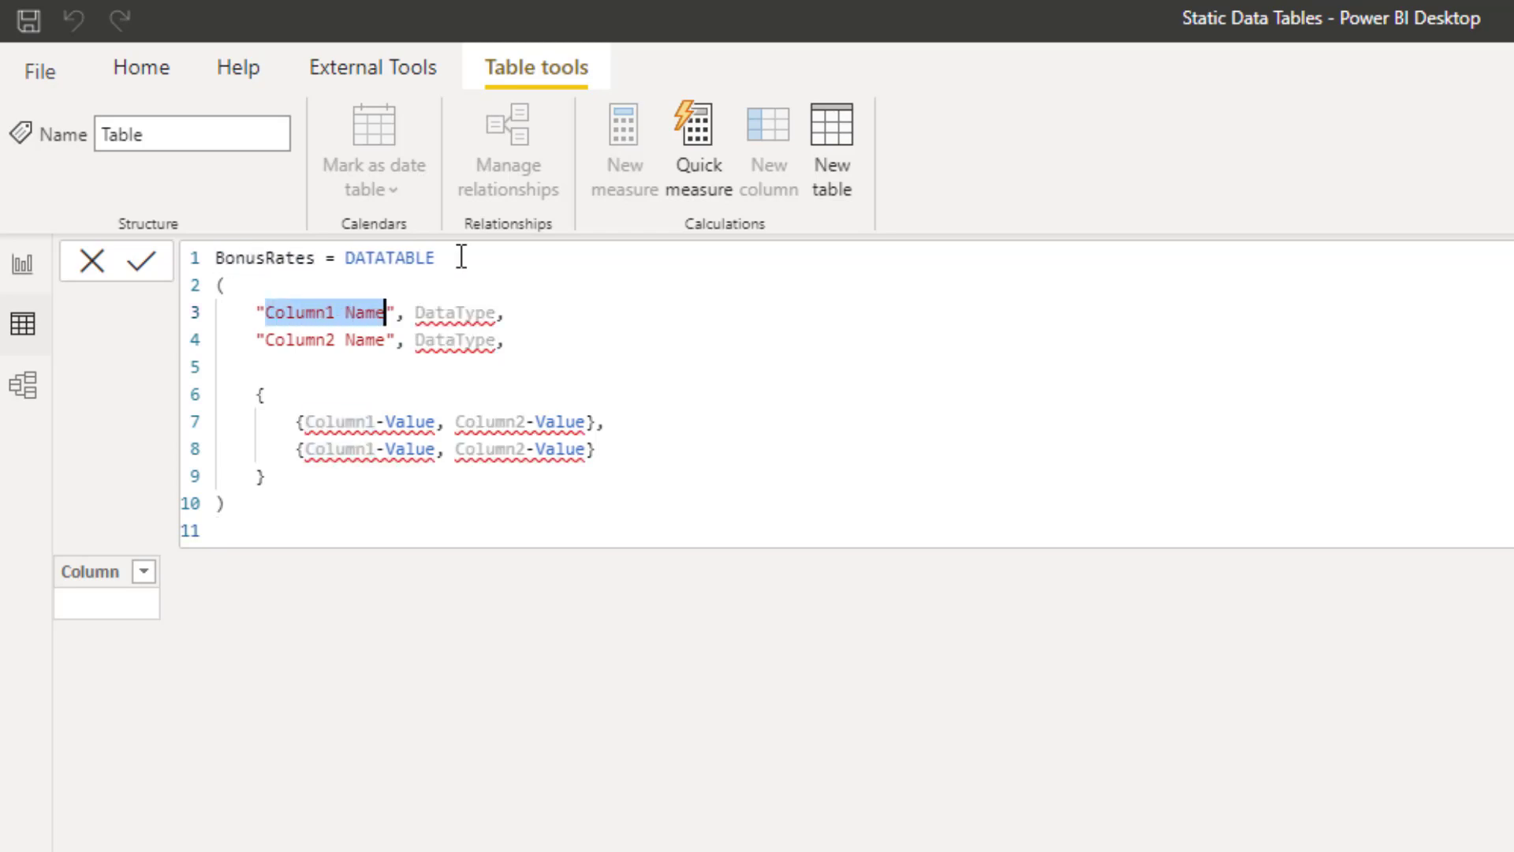
pyautogui.write('Th')
pyautogui.write('reshold')
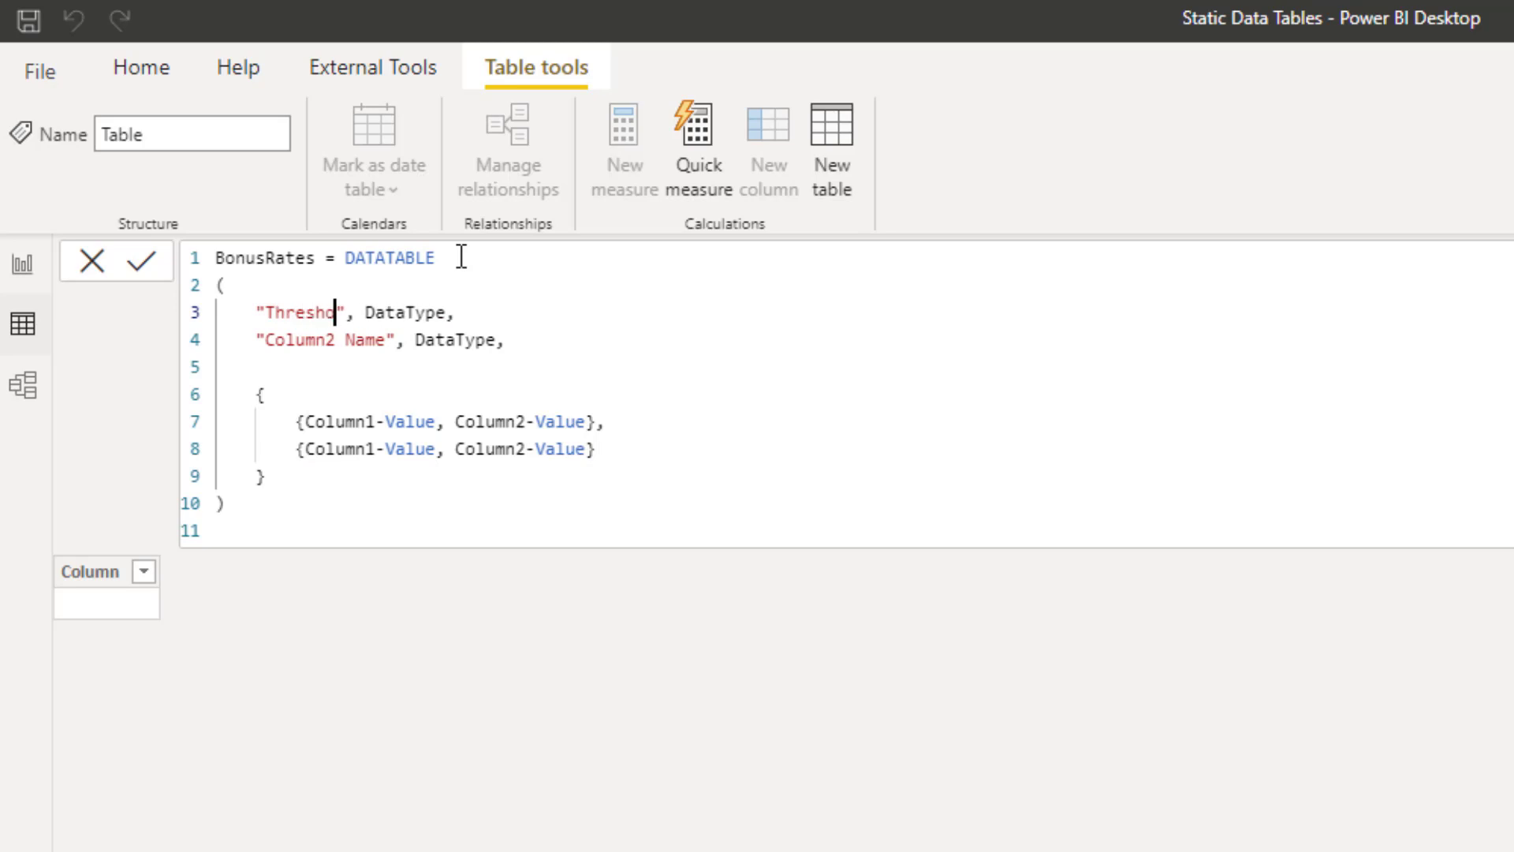
pyautogui.press('Right')
pyautogui.press('Right')
pyautogui.press('Right')
pyautogui.hotkey('ctrl', 'shift', 'Right')
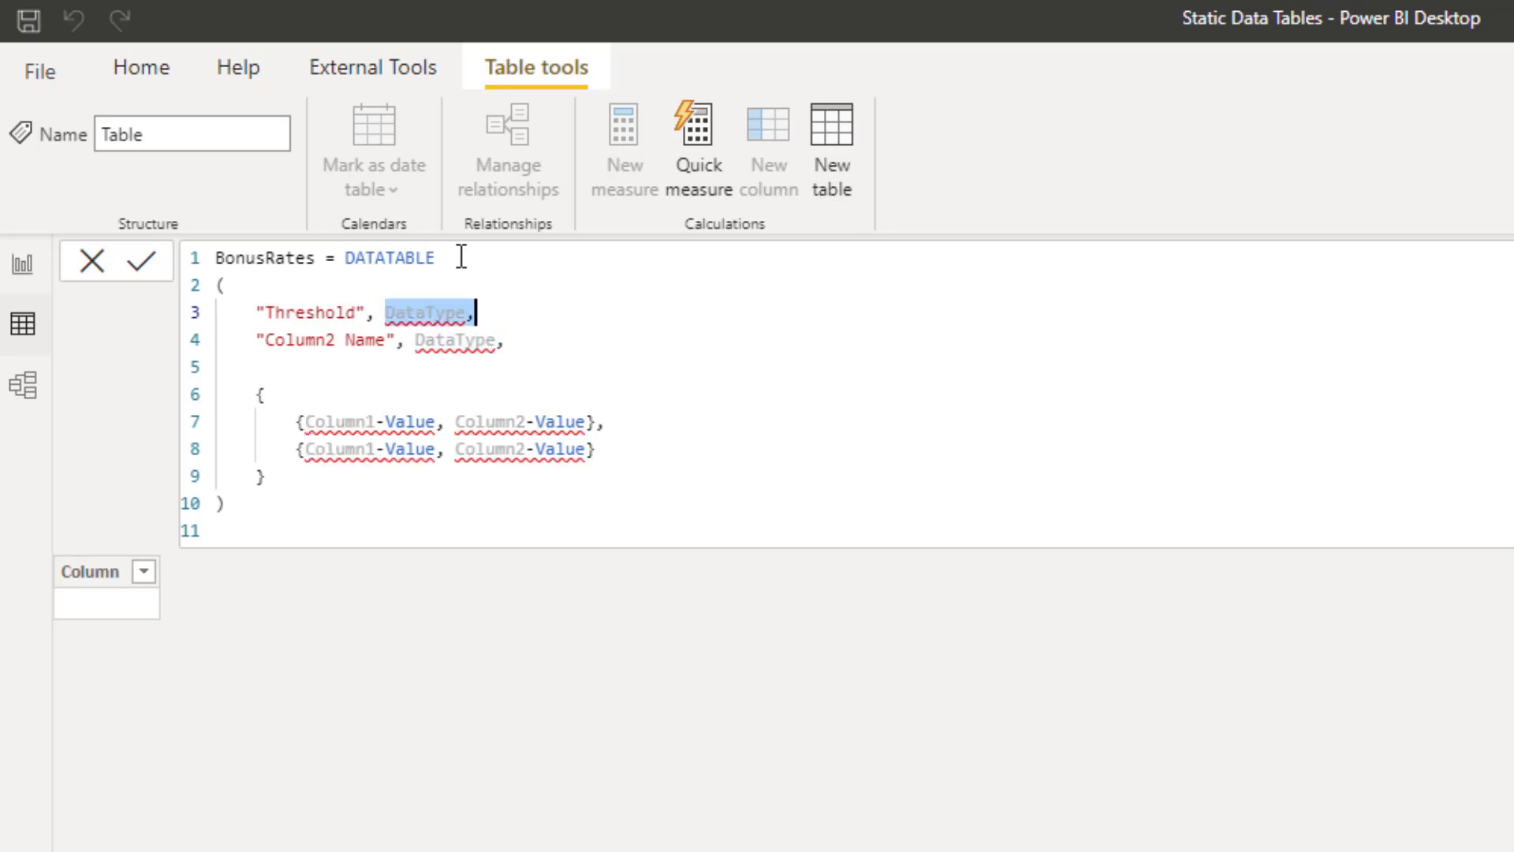
pyautogui.write('INTEGER')
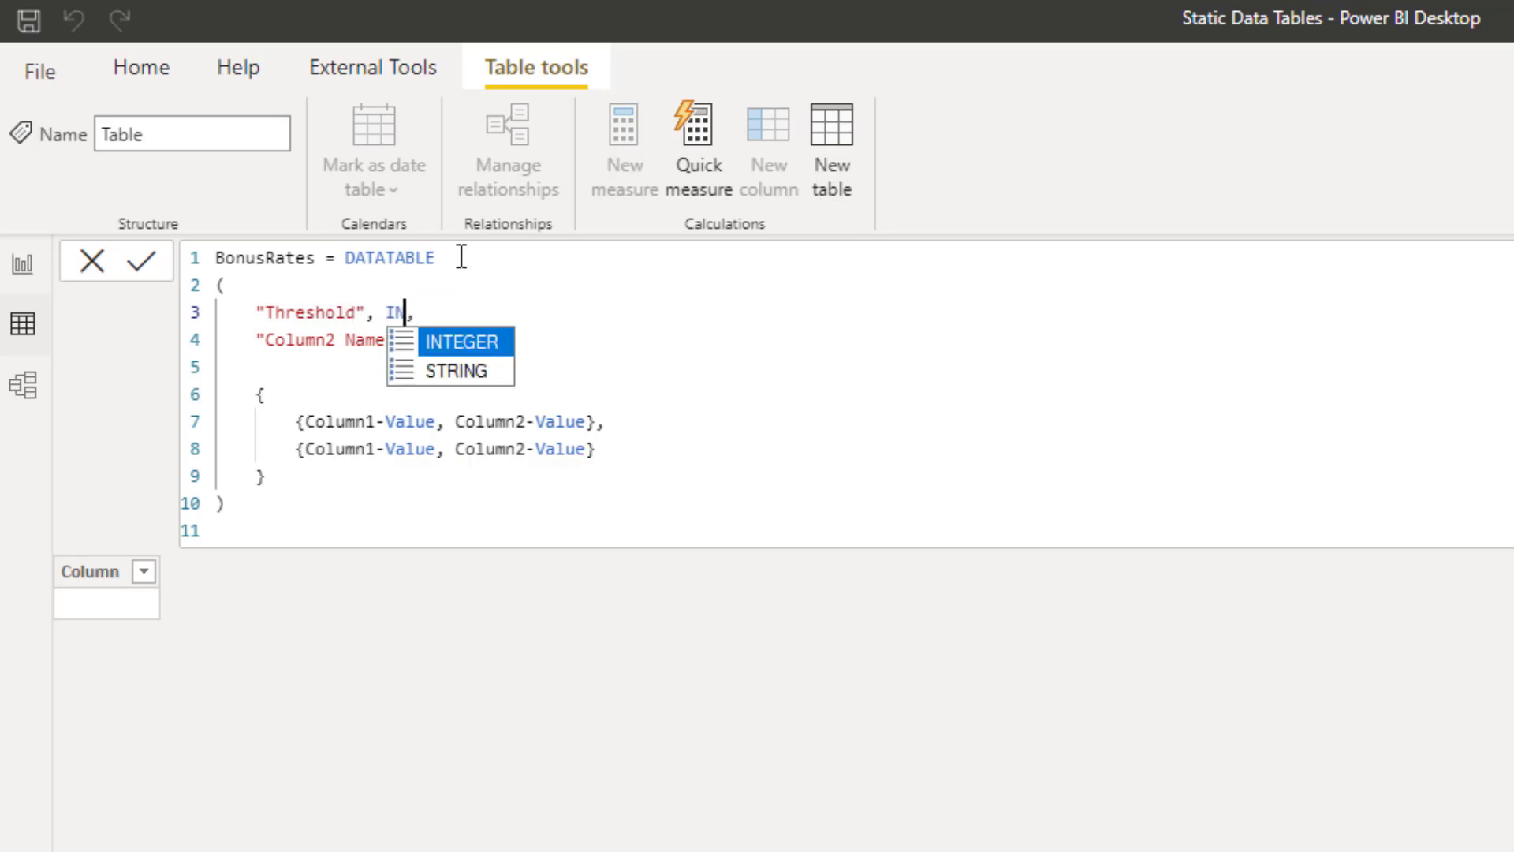
pyautogui.press('Escape')
# - Define the second DATATABLE column as Rate with type DOUBLE
pyautogui.press('Down')
pyautogui.press('Home')
pyautogui.press('Right')
pyautogui.hotkey('shift', 'Right')
pyautogui.hotkey('shift', 'Right')
pyautogui.hotkey('shift', 'Right')
pyautogui.hotkey('shift', 'Right')
pyautogui.hotkey('shift', 'Right')
pyautogui.hotkey('shift', 'Right')
pyautogui.hotkey('shift', 'Right')
pyautogui.hotkey('shift', 'Right')
pyautogui.hotkey('shift', 'Right')
pyautogui.hotkey('shift', 'Right')
pyautogui.hotkey('shift', 'Right')
pyautogui.hotkey('shift', 'Right')
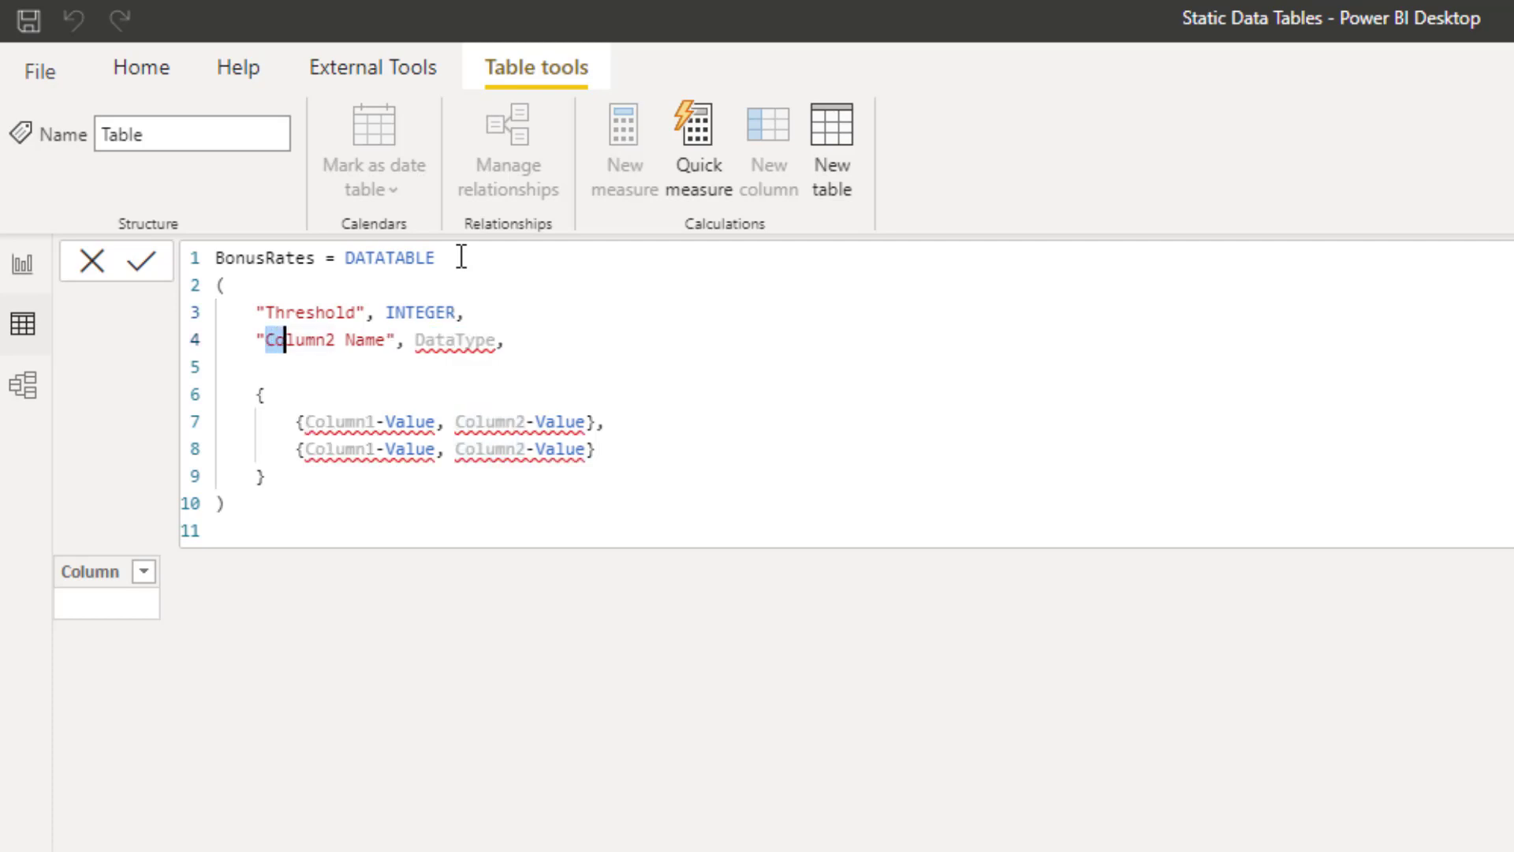
pyautogui.write('Rate')
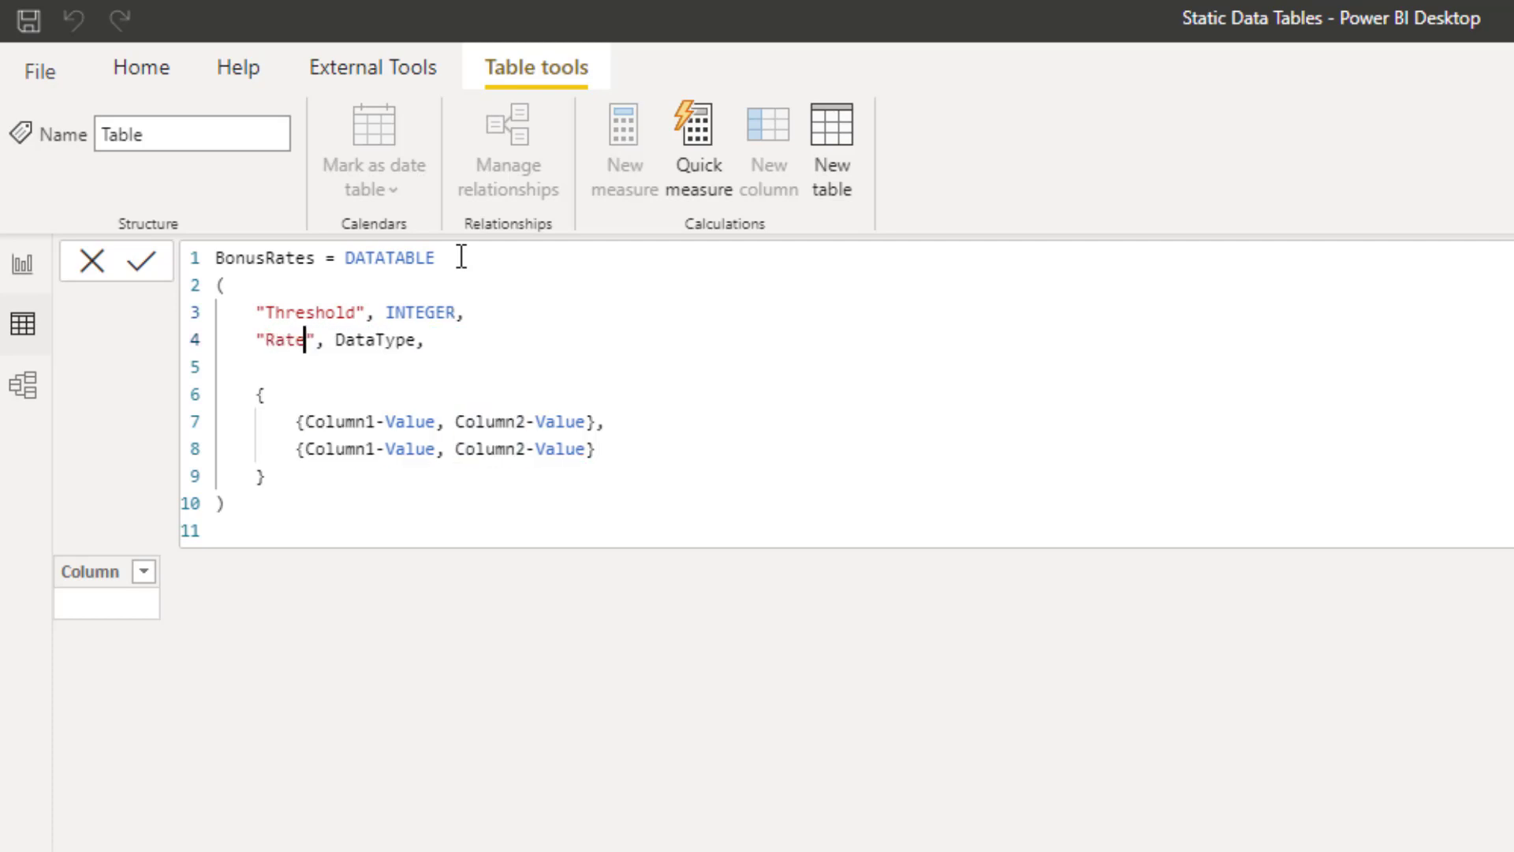
pyautogui.press('Right')
pyautogui.press('Right')
pyautogui.press('Right')
pyautogui.write('DOUBLE')
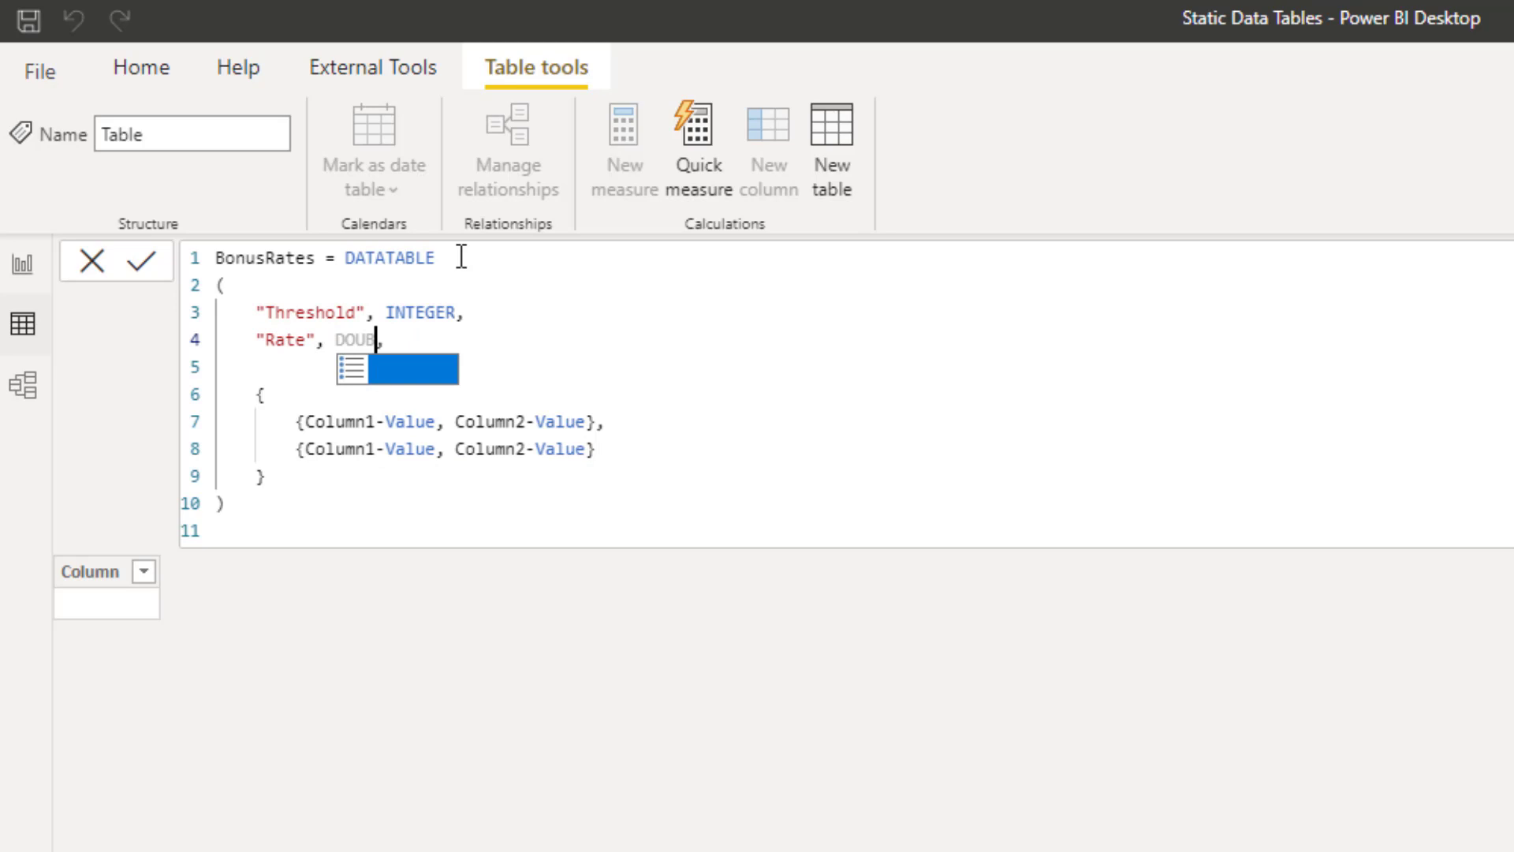
pyautogui.press('Escape')
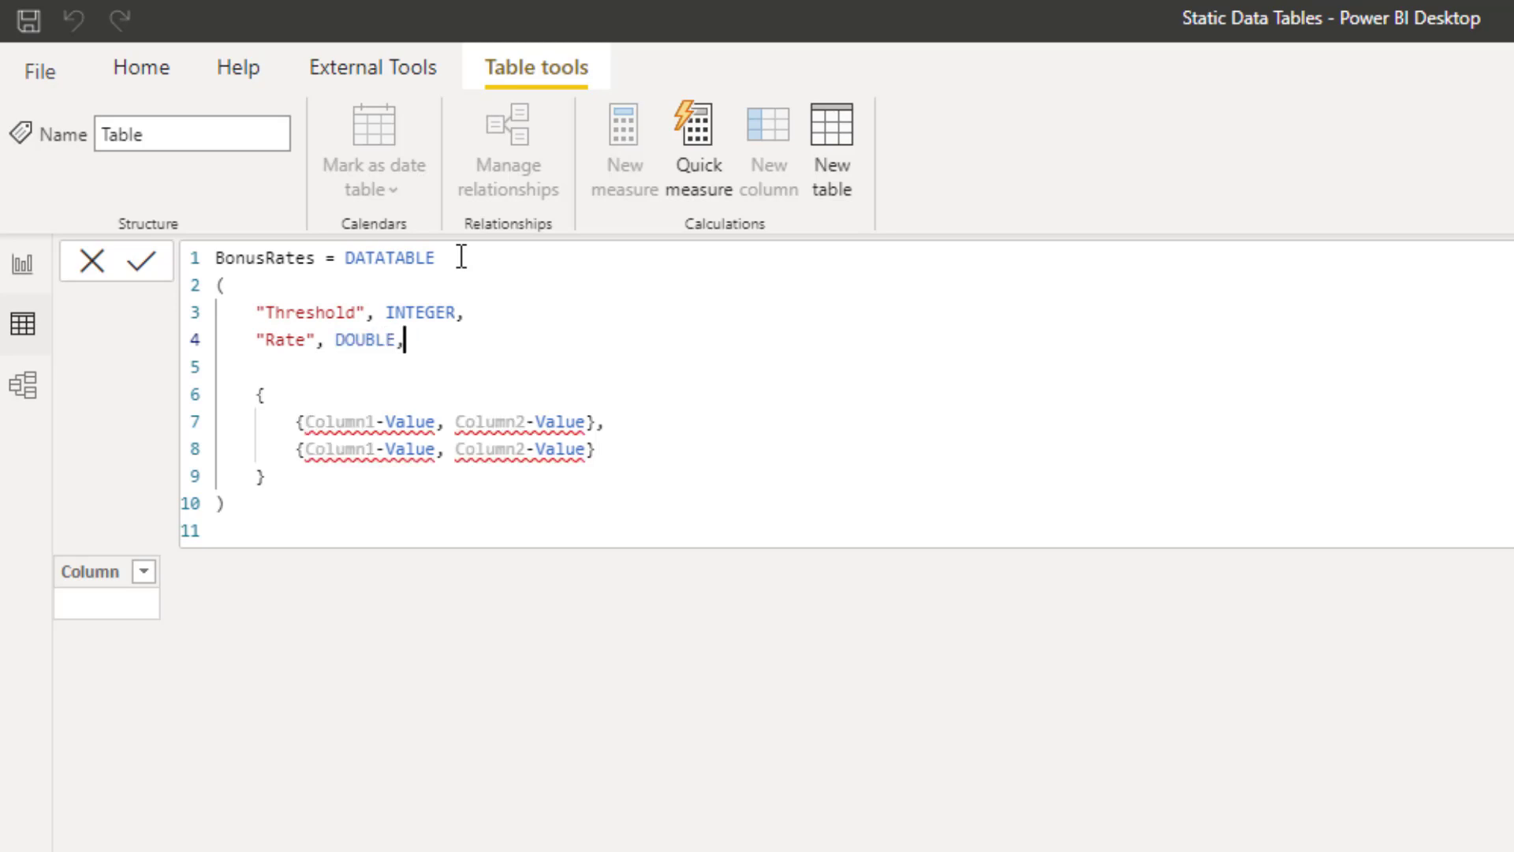
# - Replace the placeholder rows with the five bonus rows, 0/0 through 110000/0.055
pyautogui.tripleClick(499, 422)
pyautogui.hotkey('shift', 'Down')
pyautogui.write('{0,0}, {50000, 0.02}, {70000, 0.03}, {90000, 0.04}, {110000, 0.055}')
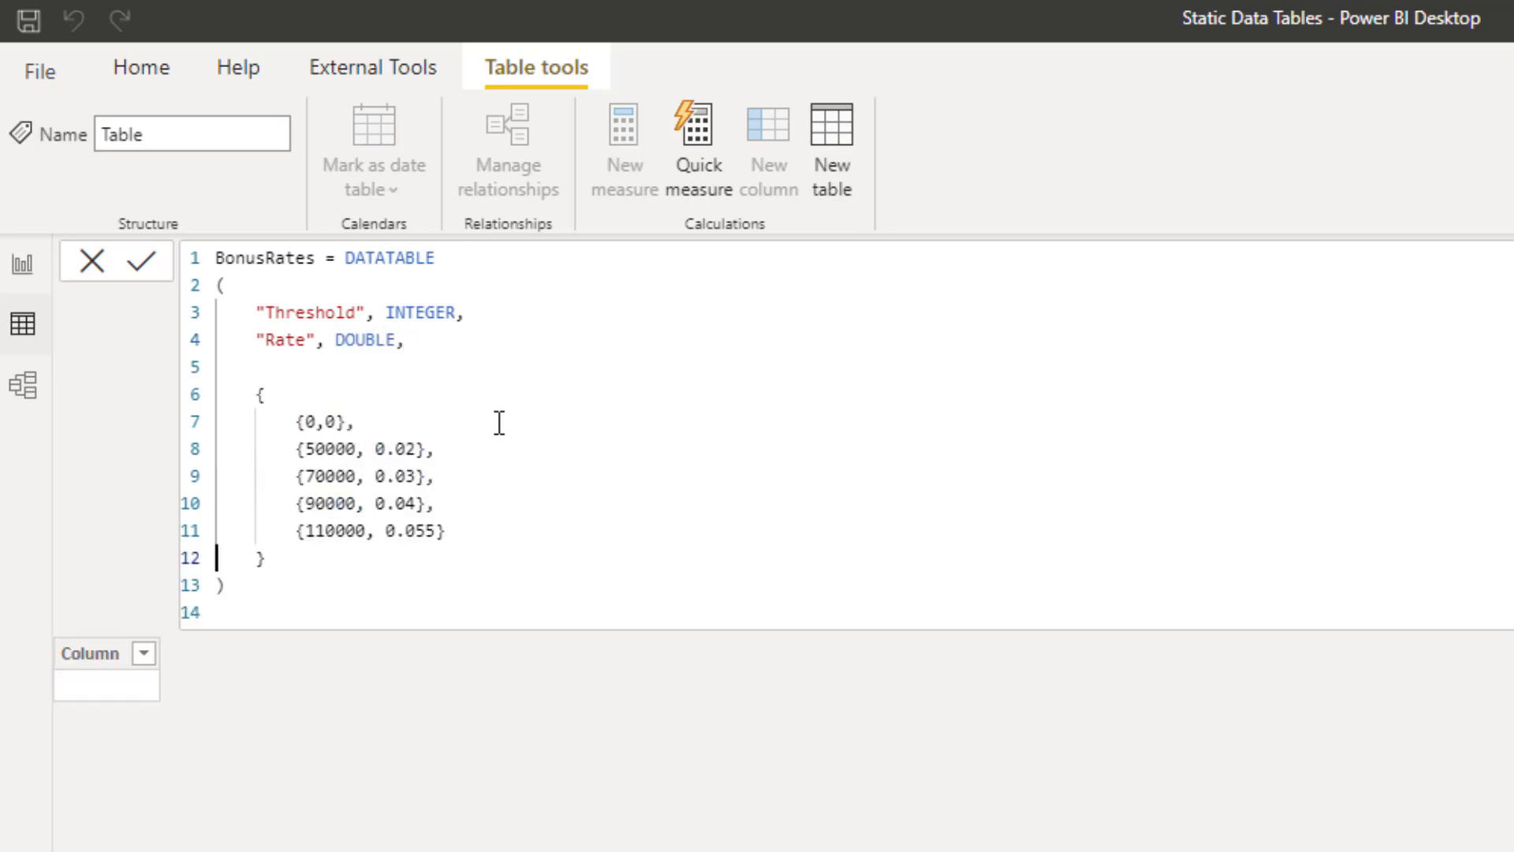
pyautogui.press('Return')
pyautogui.click(86, 654)
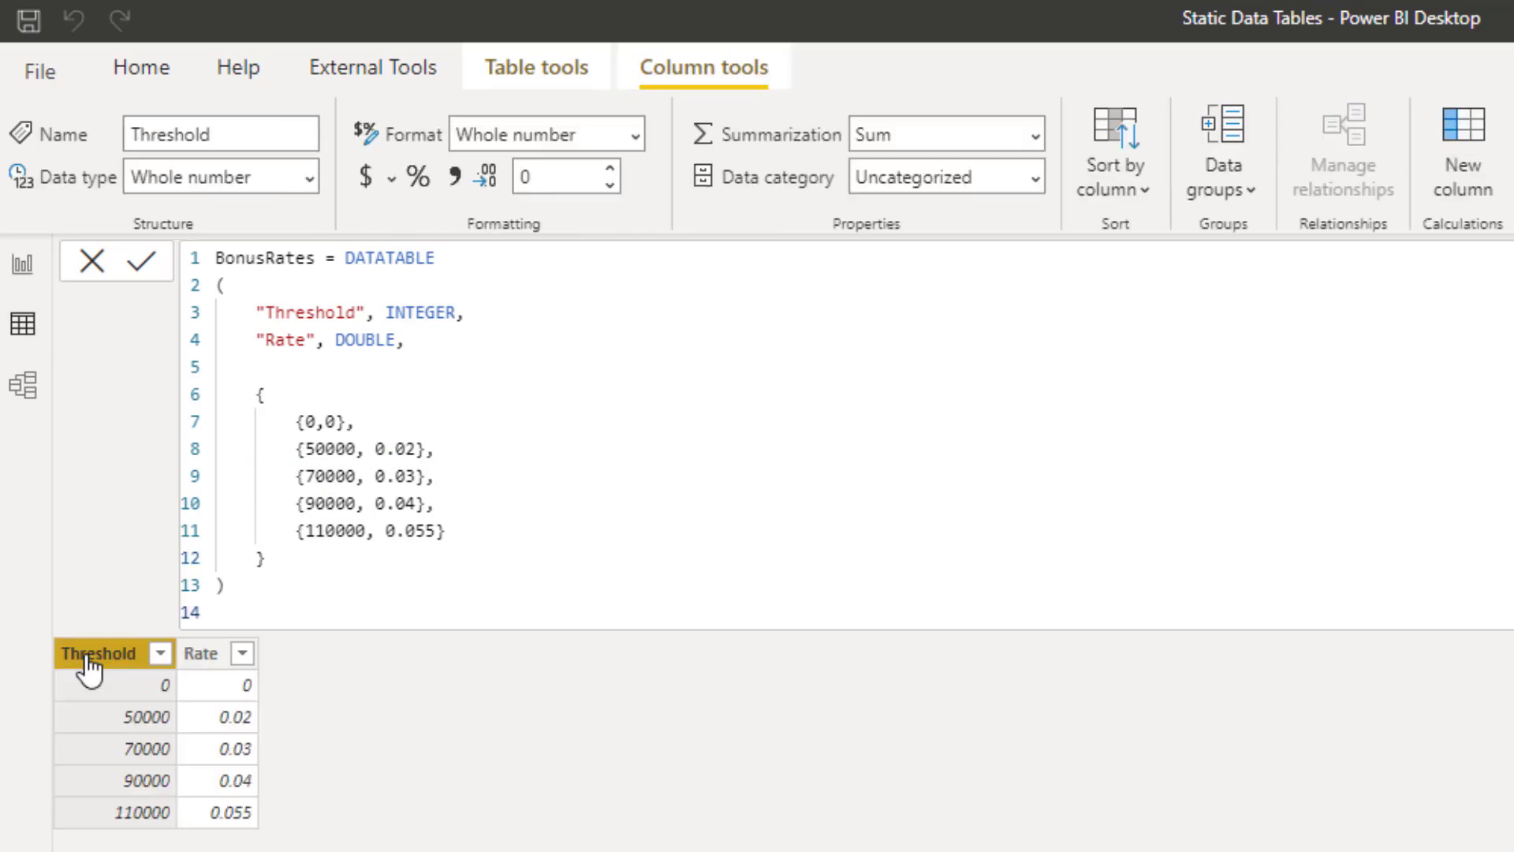